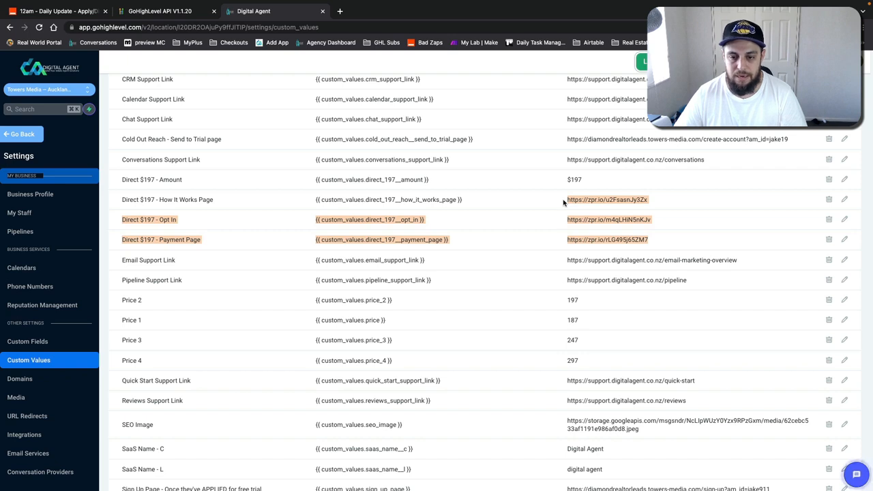
Step: Examine the custom values list and the Custom Value GET endpoint in the GoHighLevel API documentation
left_click_drag(657, 241, 567, 200)
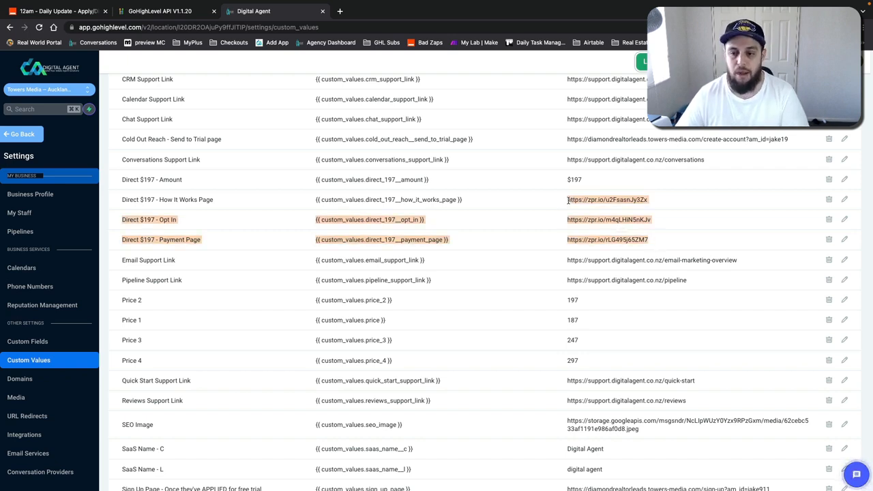
left_click(476, 205)
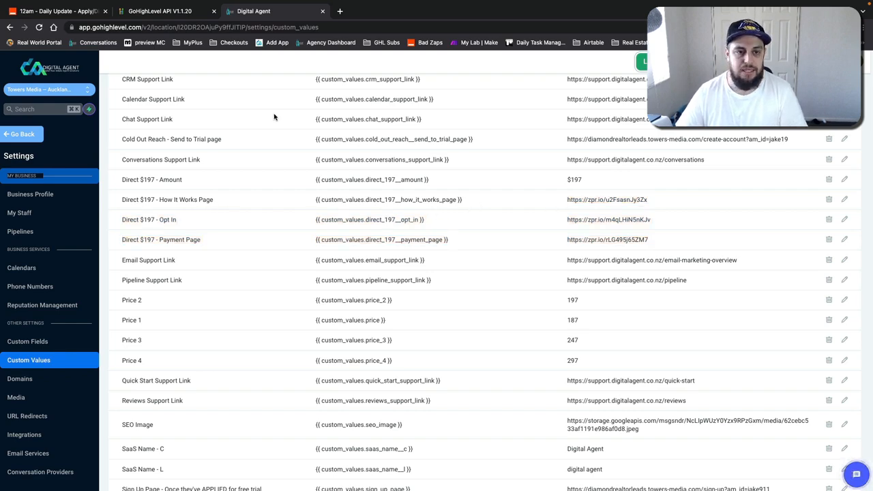
left_click(153, 13)
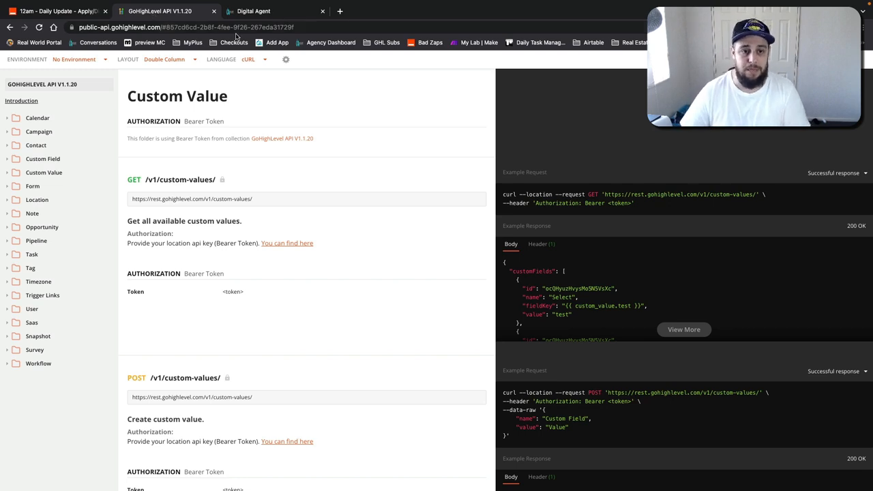
left_click(171, 28)
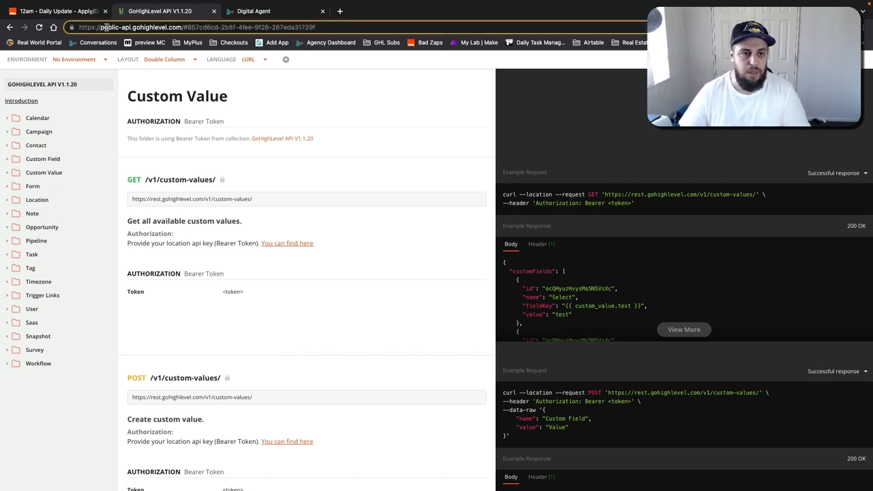
left_click_drag(130, 28, 180, 28)
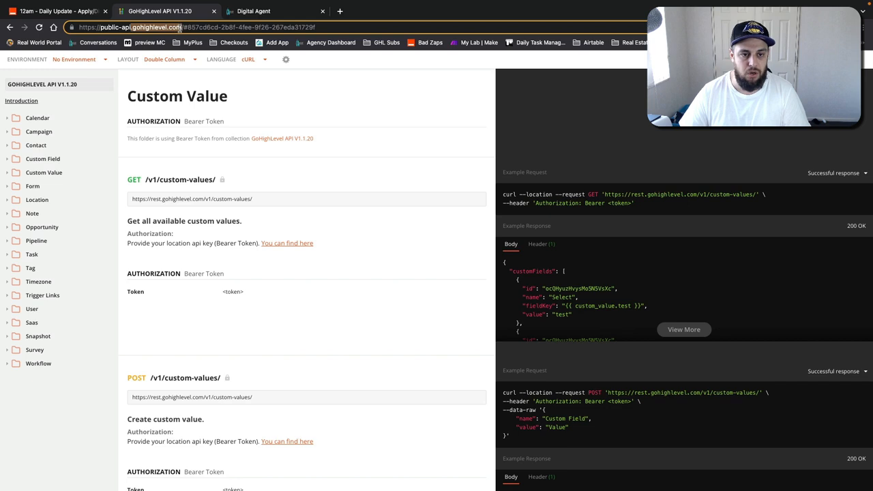
left_click(336, 73)
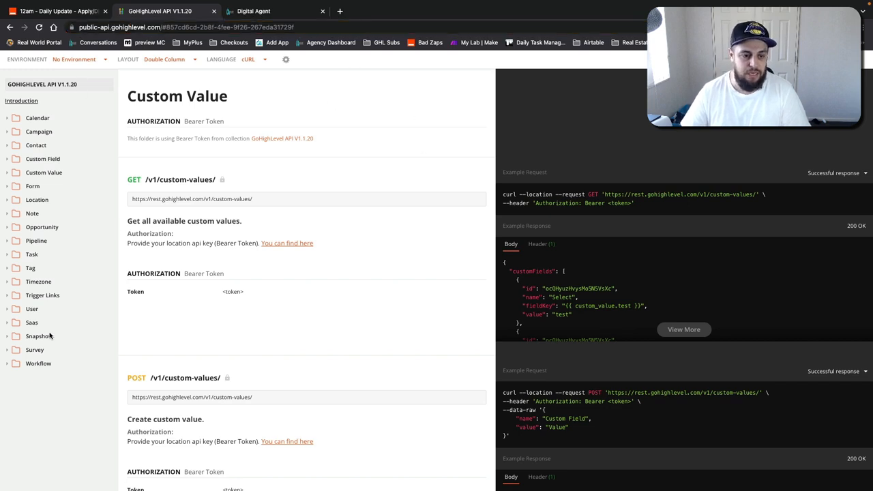
left_click(38, 174)
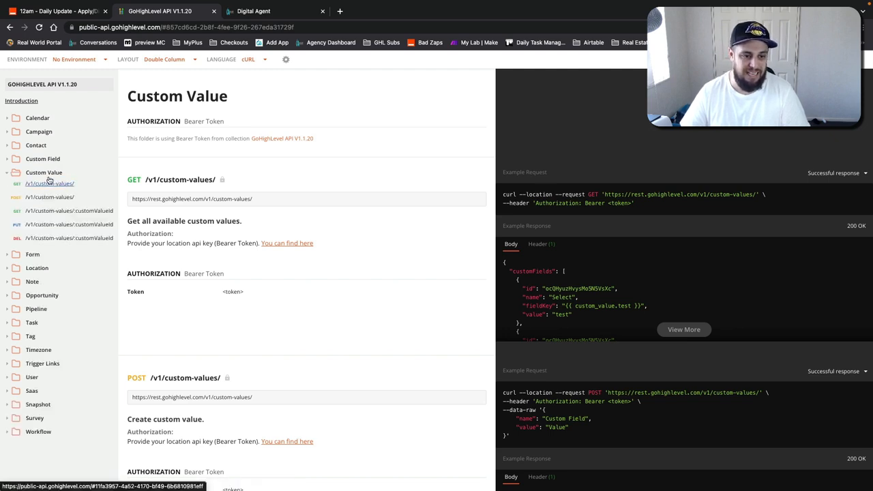
left_click(40, 185)
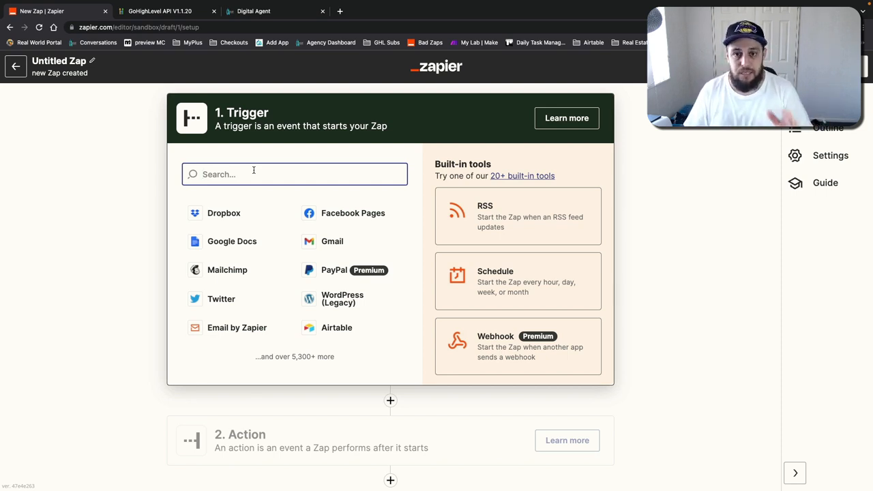
Step: Set the Zap trigger to Schedule by Zapier with the Every Day event
type("scheudl")
key("BackSpace")
key("BackSpace")
key("BackSpace")
type("d")
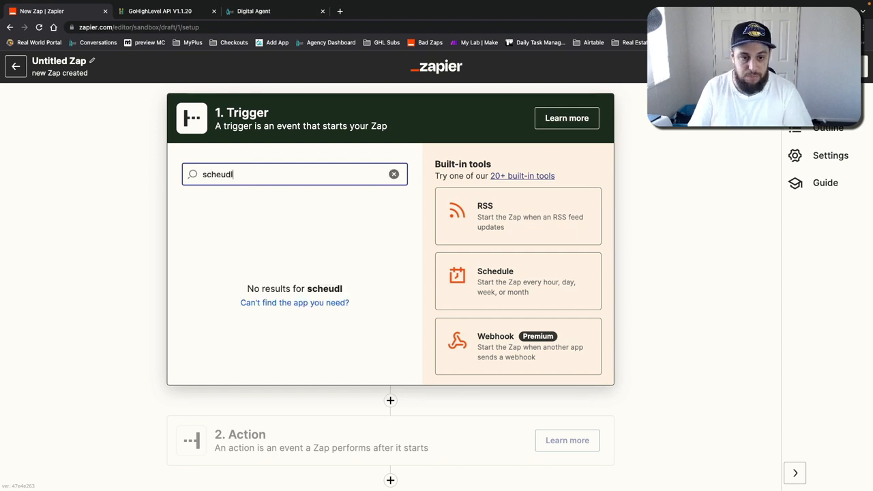
type("ule")
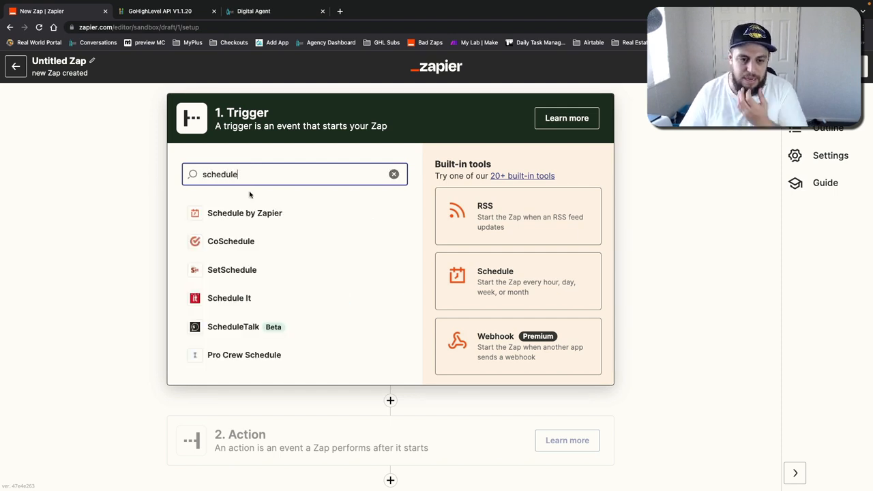
left_click(247, 212)
left_click(250, 249)
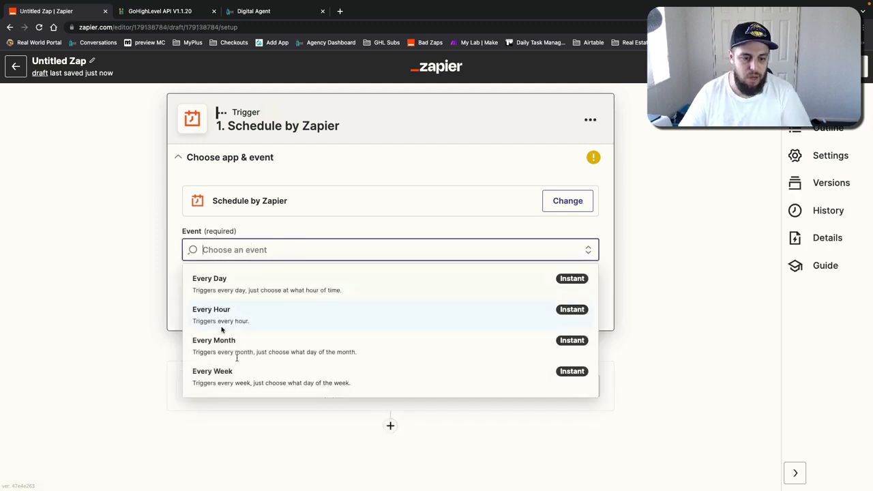
left_click(227, 285)
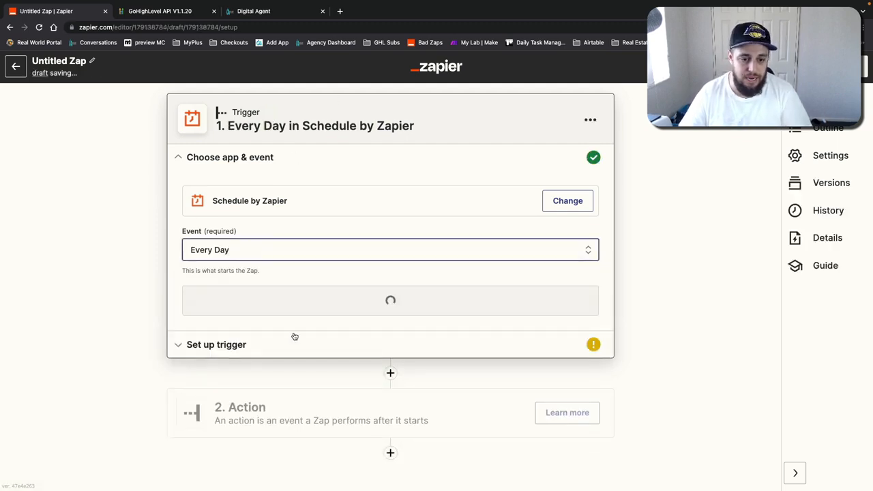
Step: Set the trigger's time of day to Midnight and continue
left_click(311, 298)
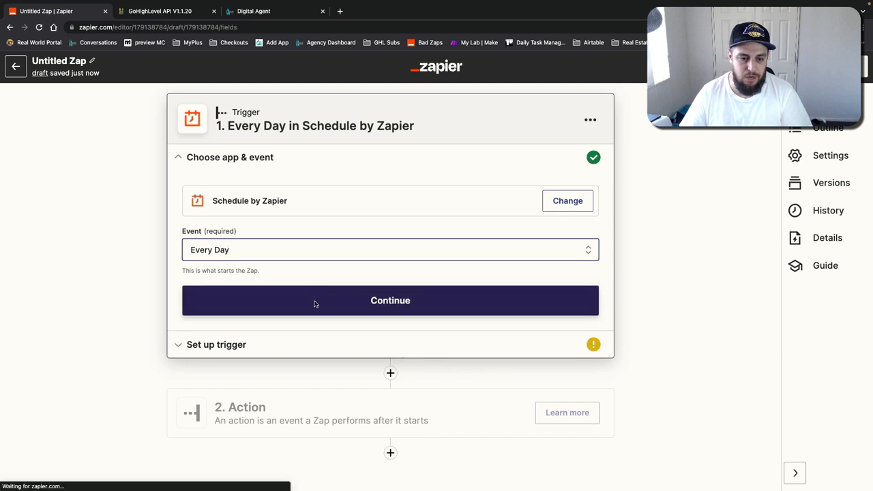
left_click(244, 293)
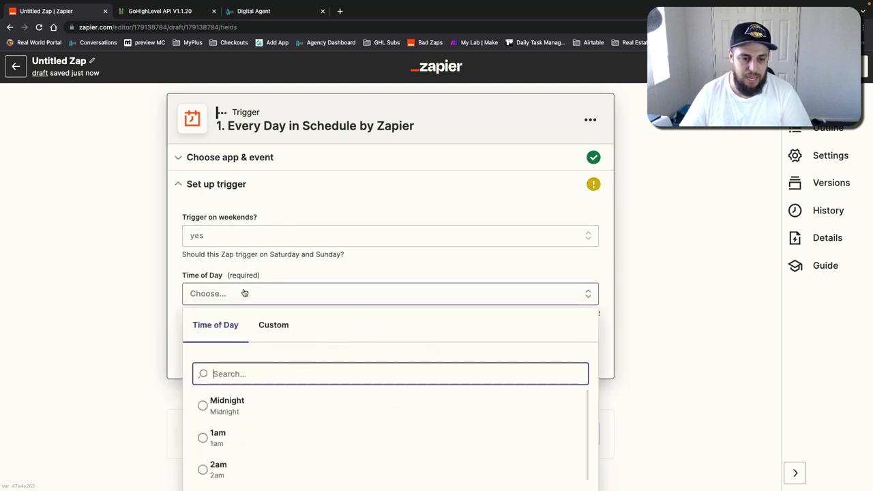
left_click(218, 403)
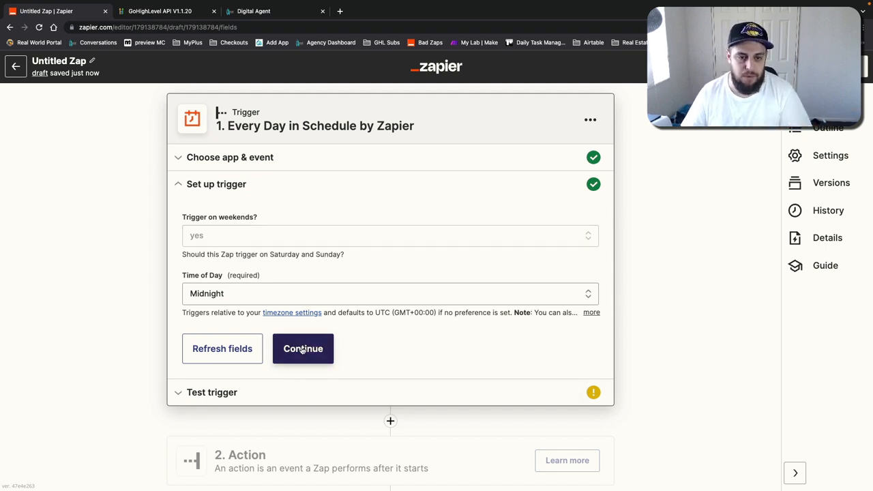
left_click(302, 350)
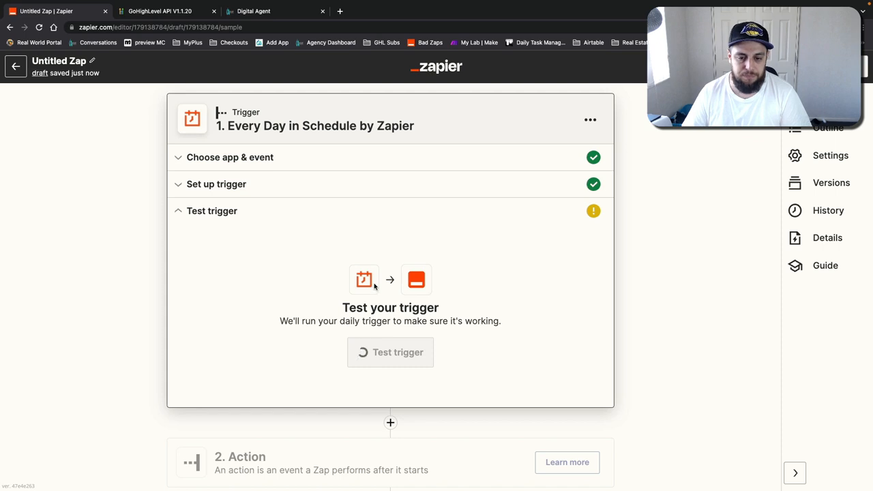
Step: Test the trigger and continue to the action step
left_click(401, 355)
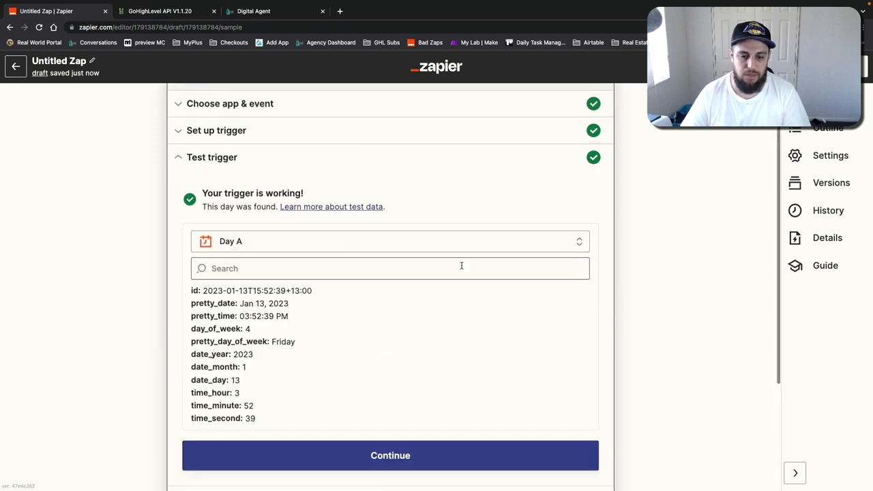
scroll(605, 390, "down", 5)
left_click(389, 335)
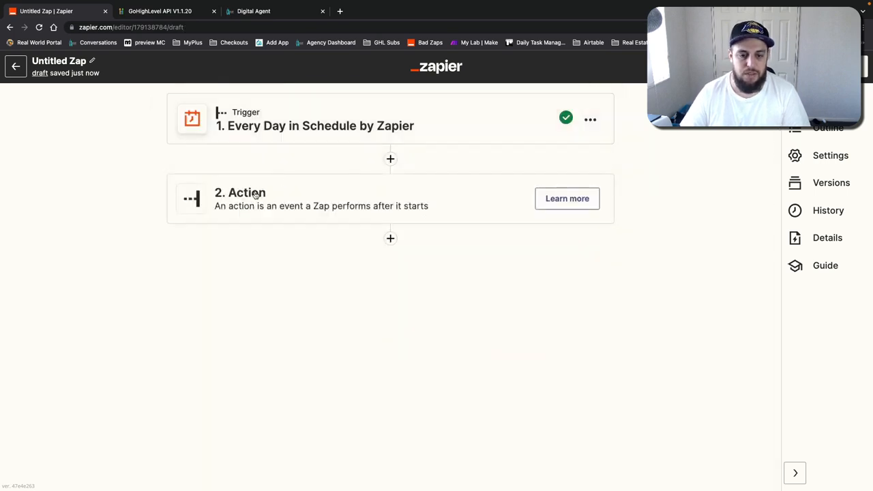
Step: Search for webhook and set the action app to Webhooks by Zapier
left_click(259, 191)
type("webjho")
key("BackSpace")
key("BackSpace")
key("BackSpace")
type("hoo")
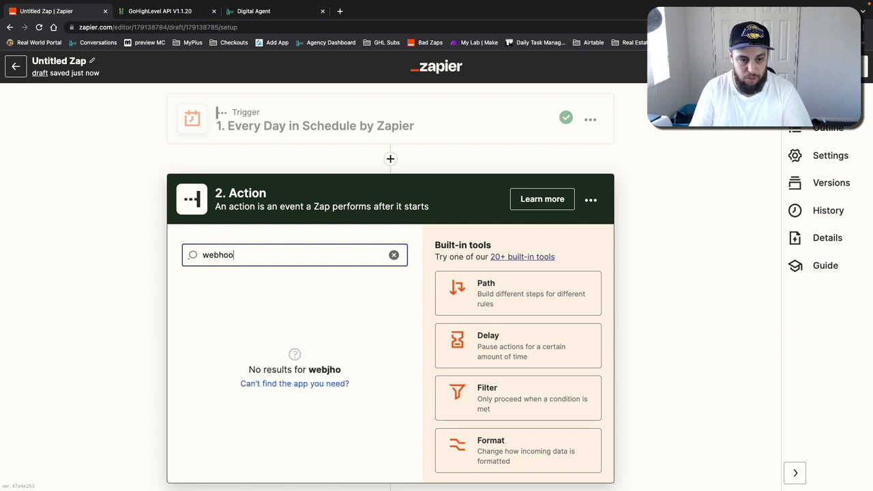
type("k")
left_click(255, 294)
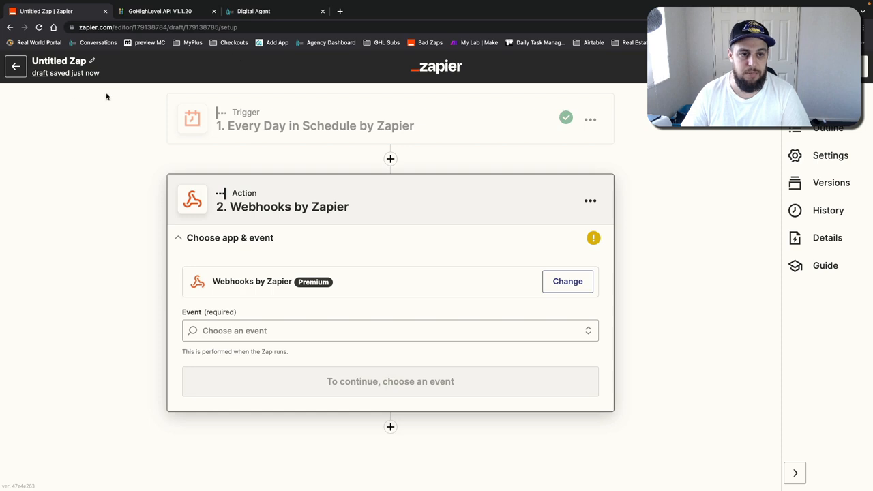
Step: Choose the GET event for the webhook action and continue to its setup
middle_click(428, 45)
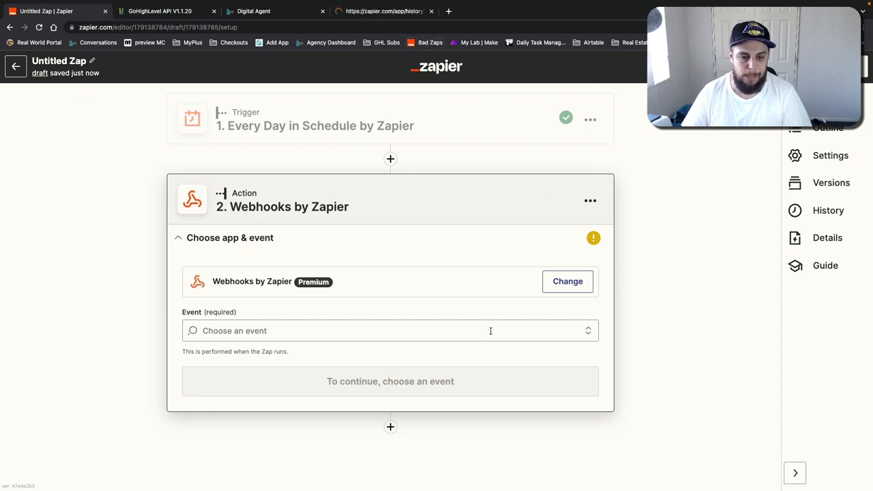
left_click(329, 332)
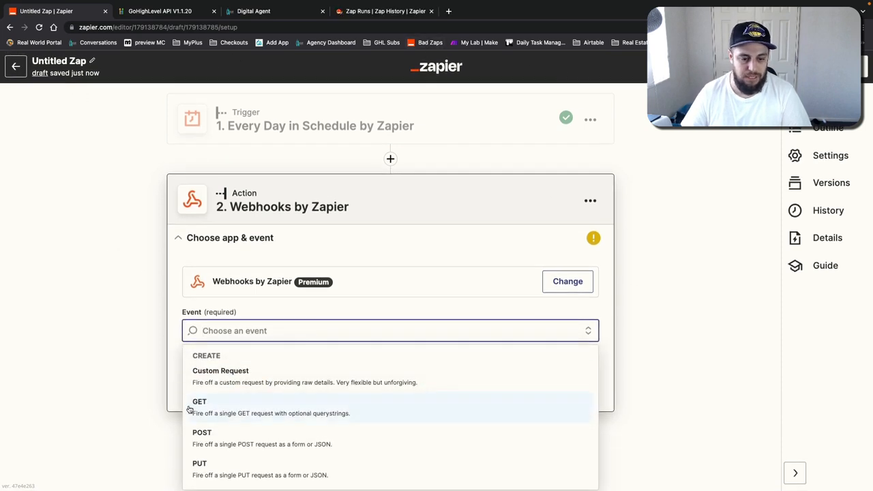
left_click(199, 408)
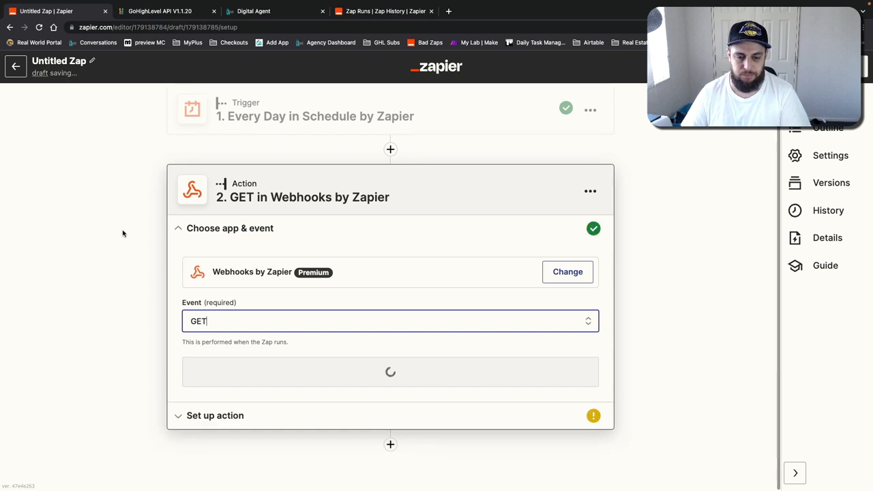
left_click(293, 369)
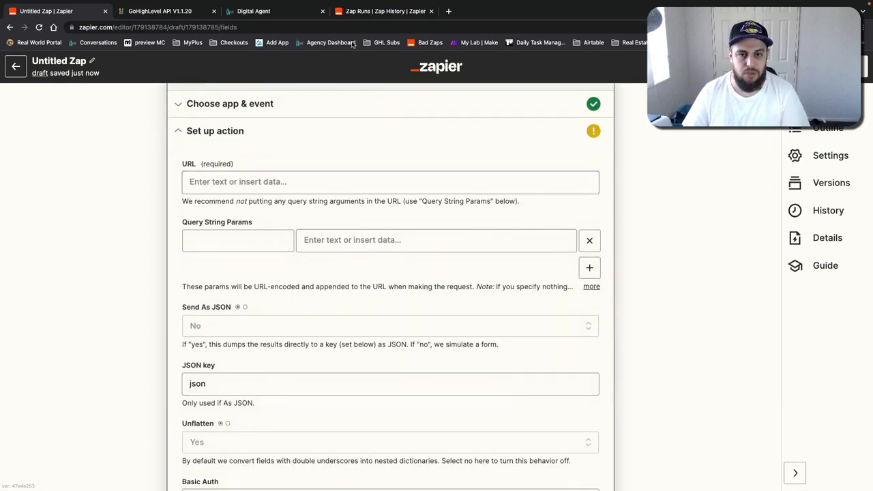
Step: Copy the custom-values GET endpoint URL from the API docs and paste it into the action's URL field
left_click(179, 12)
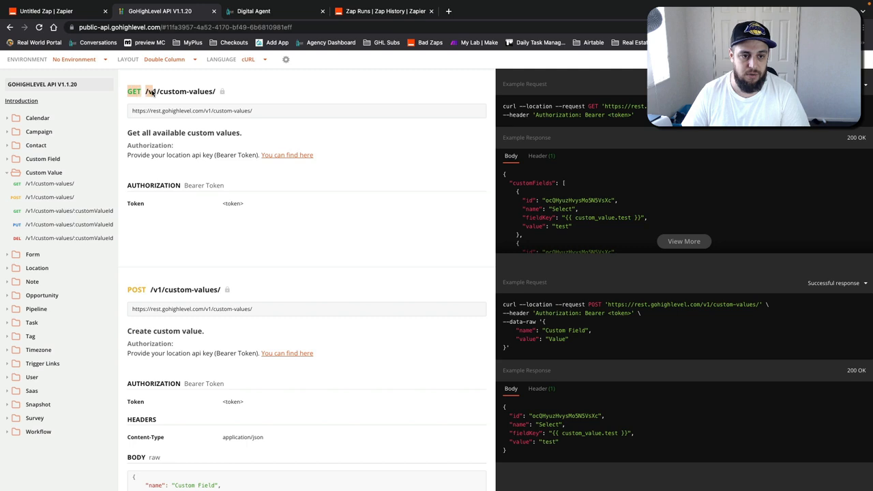
left_click_drag(253, 111, 135, 114)
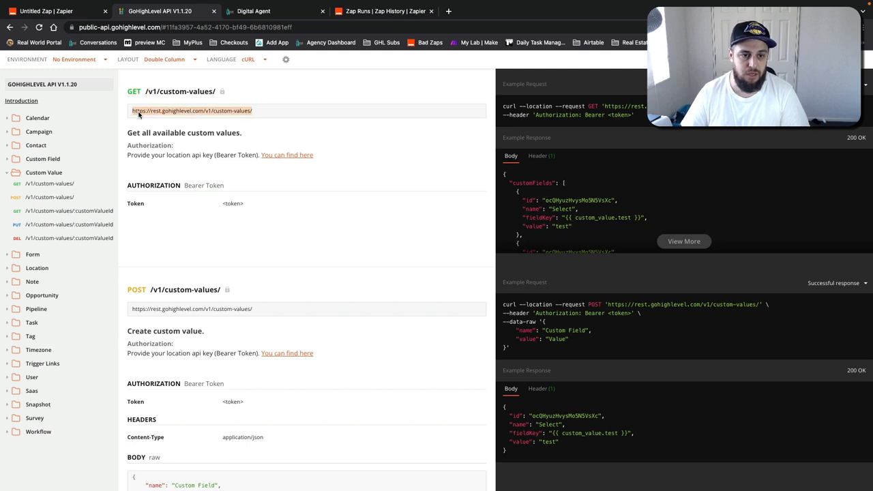
right_click(145, 109)
left_click(167, 130)
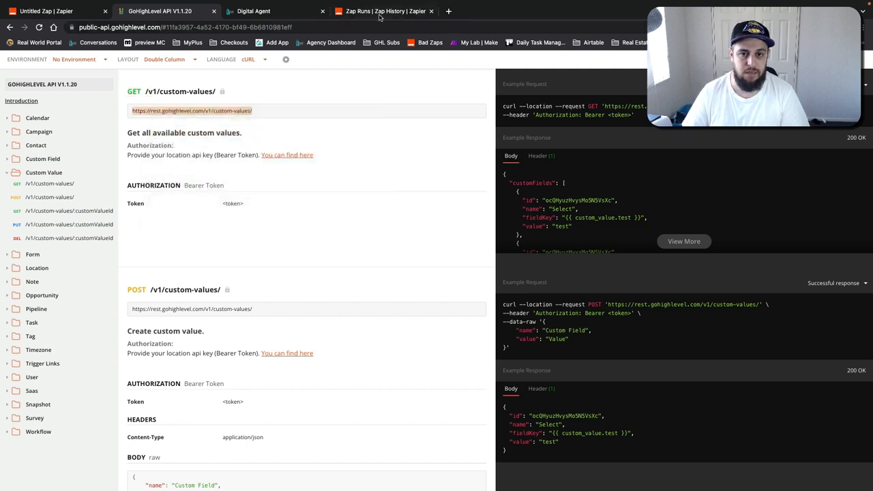
left_click(380, 13)
left_click(75, 11)
left_click(263, 182)
key("super+v")
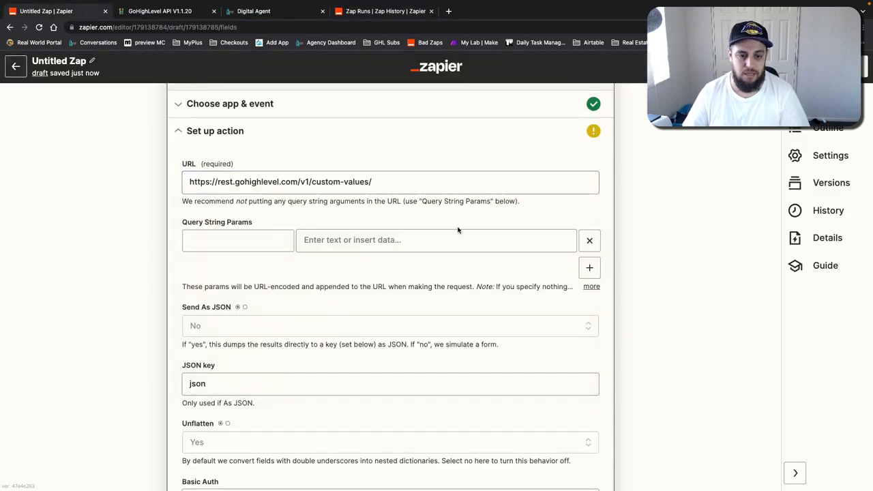
Step: Add an Authorization header whose value begins with Bearer
scroll(458, 231, "down", 4)
left_click(244, 315)
type("Bearer")
key("super+a")
type("Au")
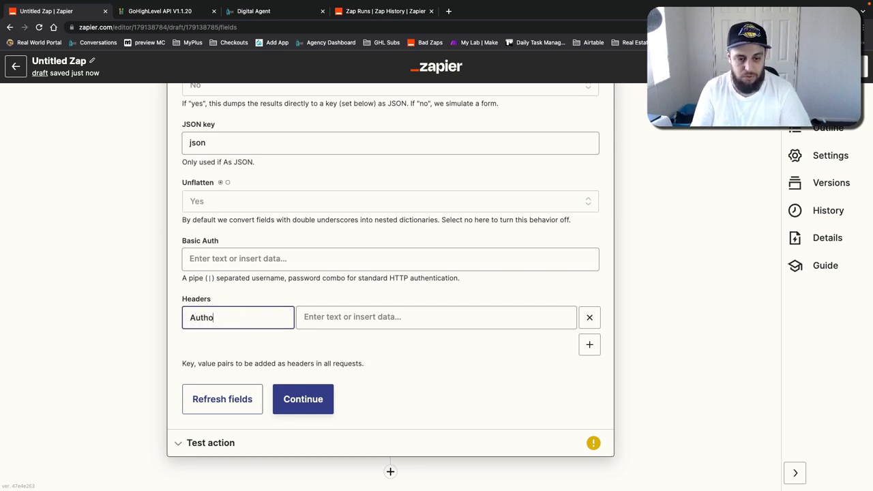
type("thorization")
key("Tab")
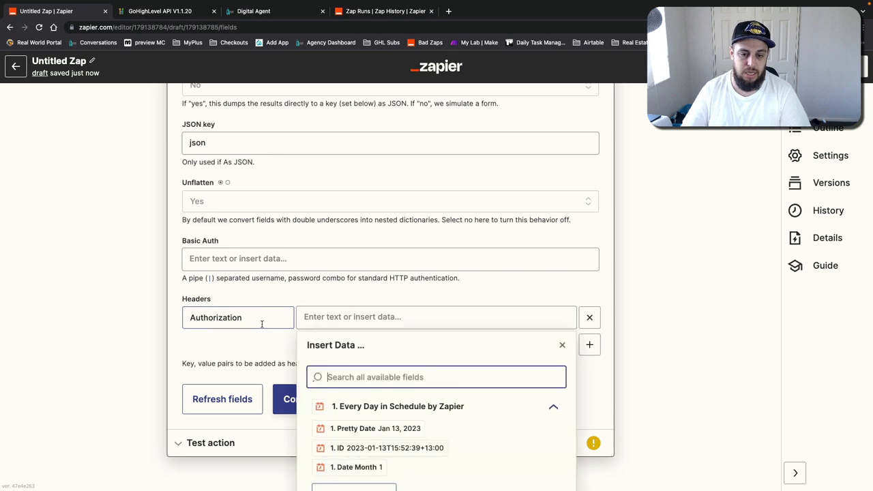
type("Bearea")
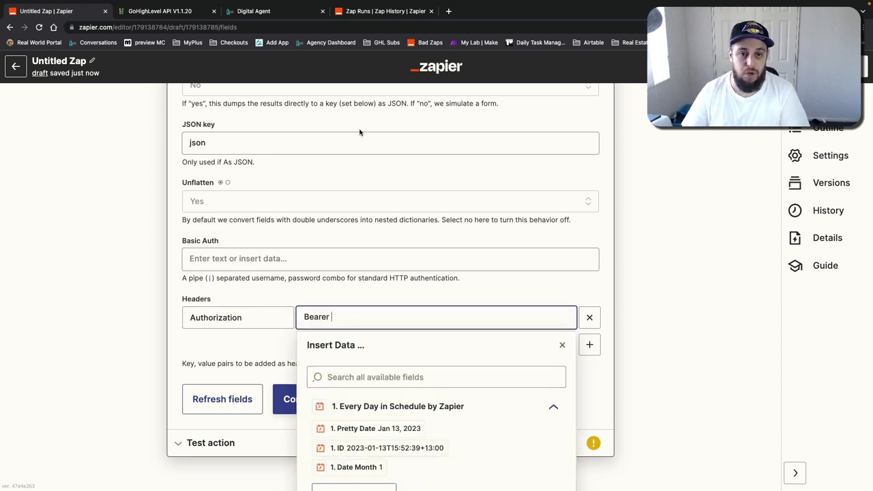
Step: Copy the location API key from the Business Profile settings and paste it after Bearer in the Authorization header value
key("super+3")
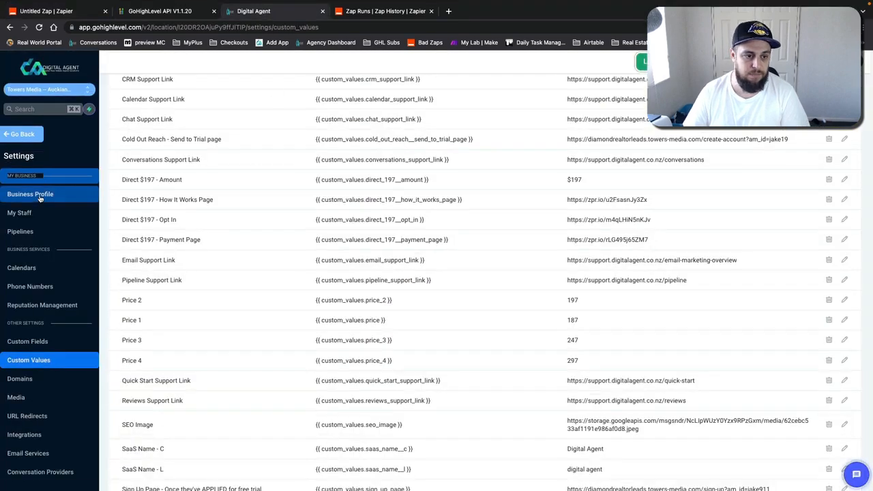
left_click(40, 197)
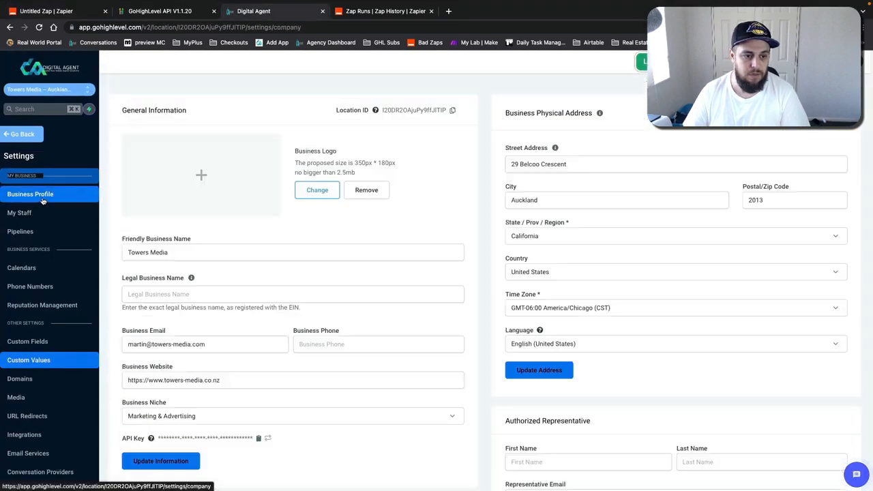
left_click(258, 438)
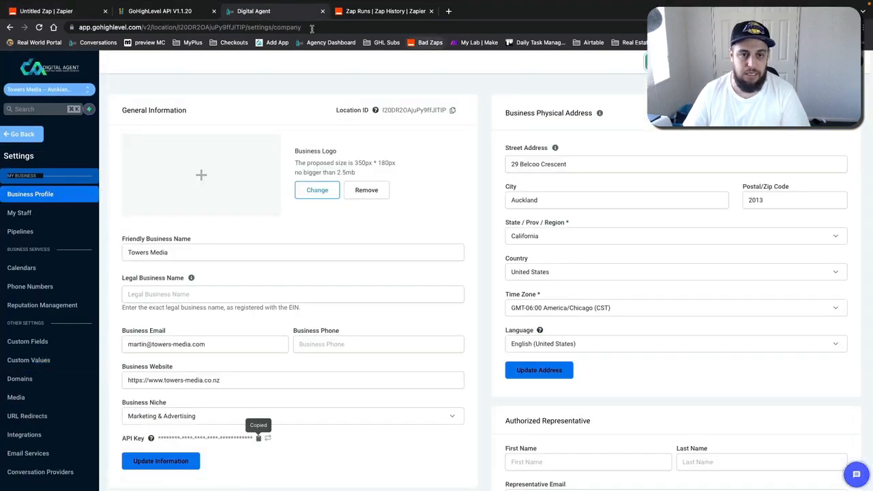
left_click(45, 12)
left_click(377, 319)
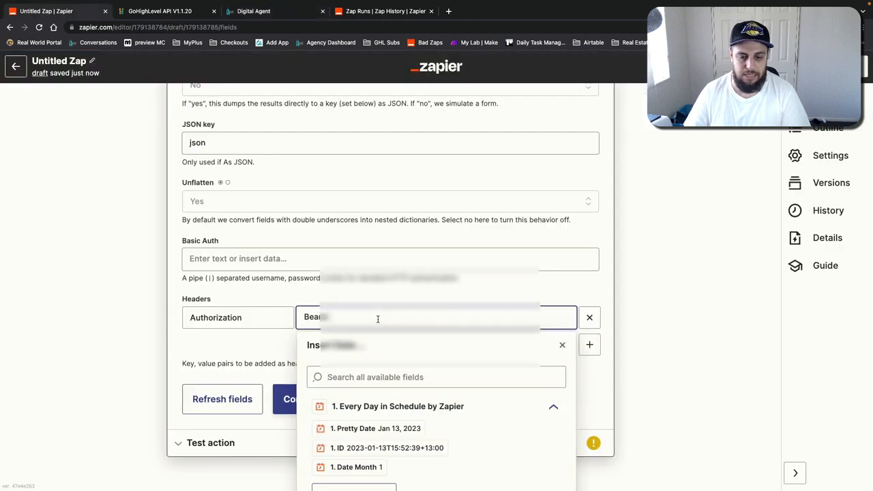
key("super+v")
left_click(475, 296)
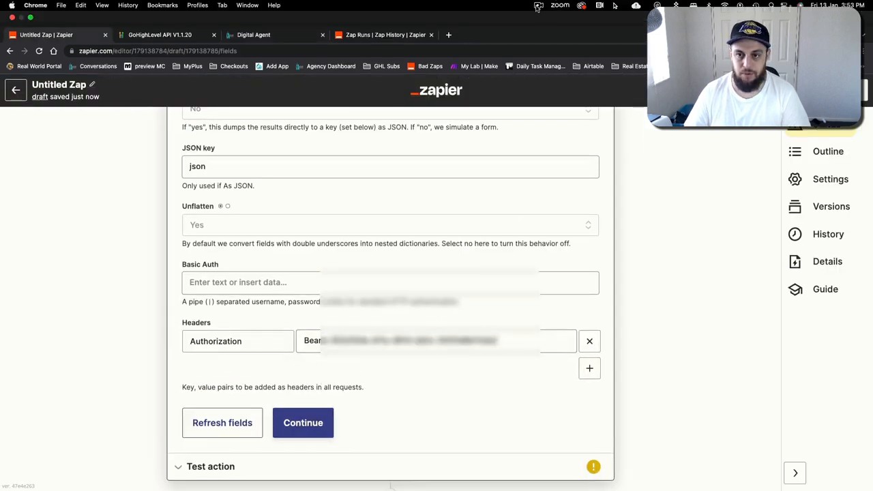
Step: Continue from the webhook setup and run a test of the GET action
left_click(537, 7)
left_click(554, 49)
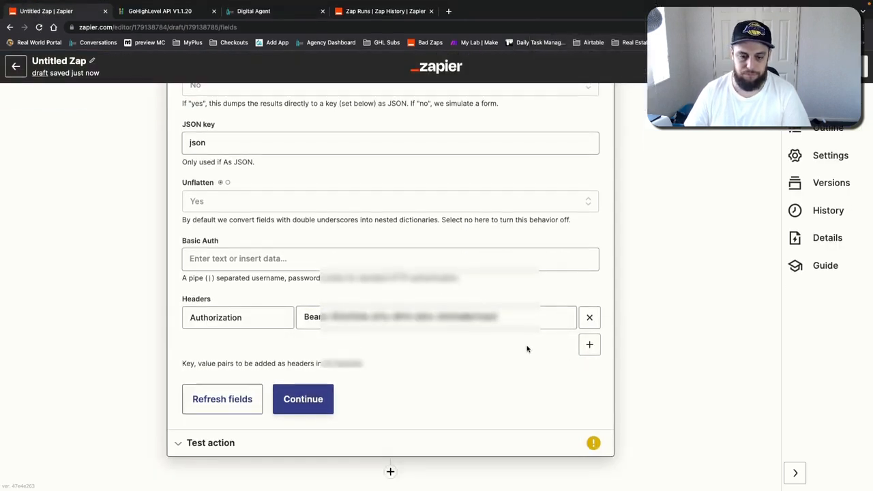
left_click(332, 397)
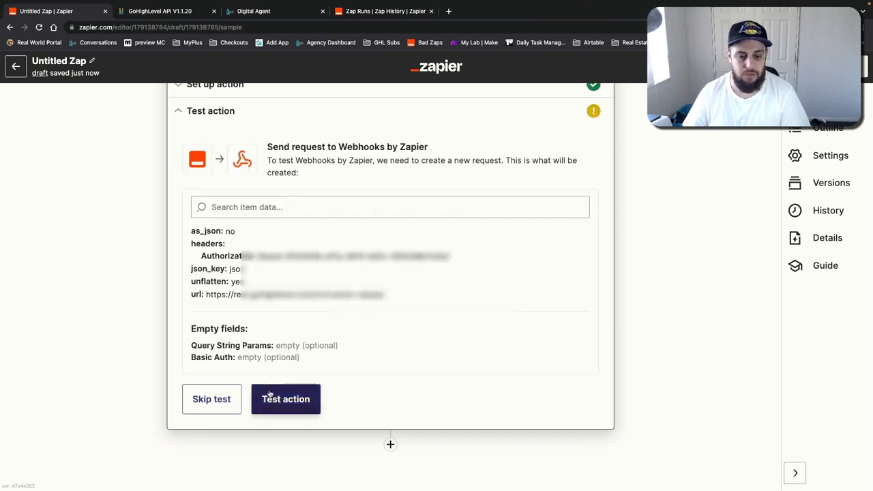
left_click(283, 399)
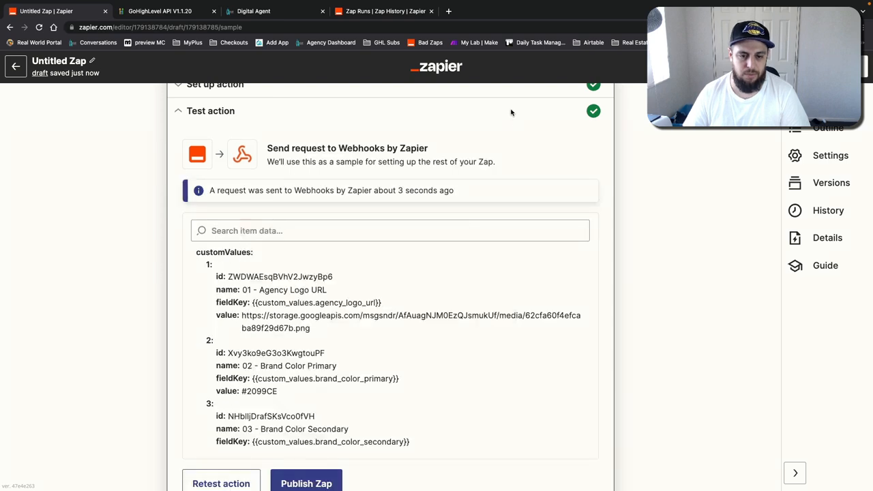
left_click(539, 5)
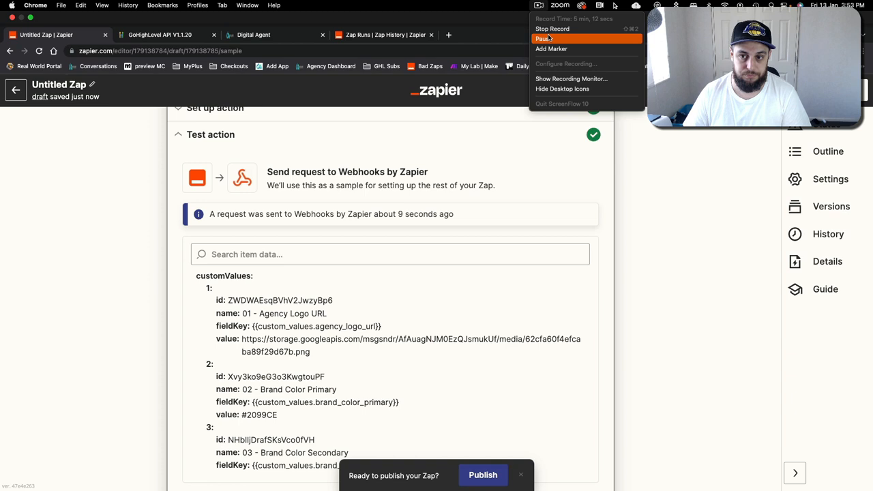
left_click(545, 39)
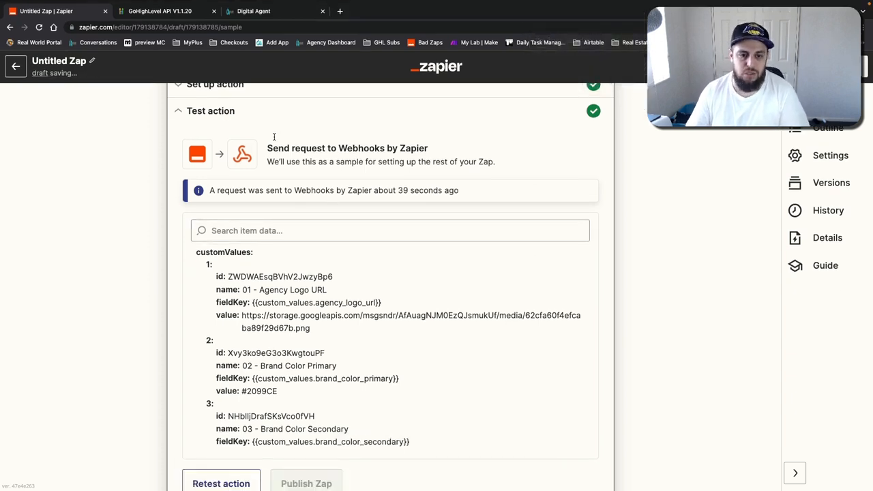
Step: Compare the custom values listed in the GoHighLevel settings with the items returned in the webhook test response
left_click(246, 14)
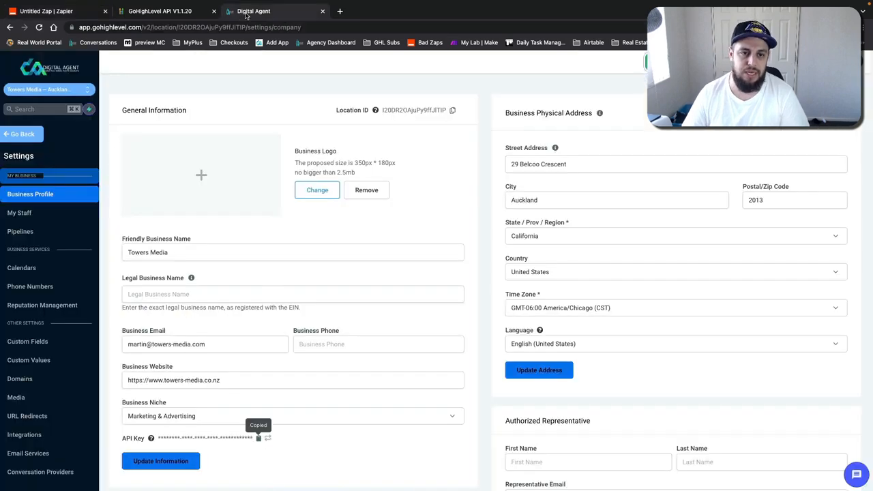
left_click(150, 11)
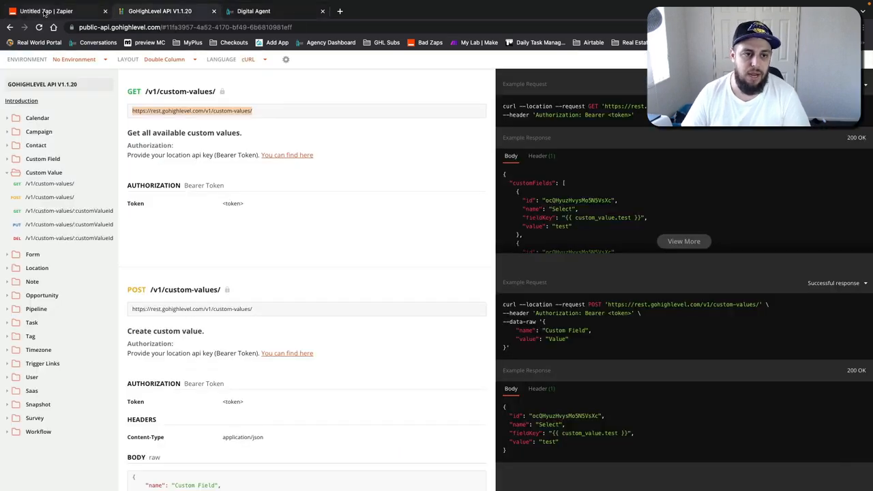
left_click(246, 13)
left_click(45, 360)
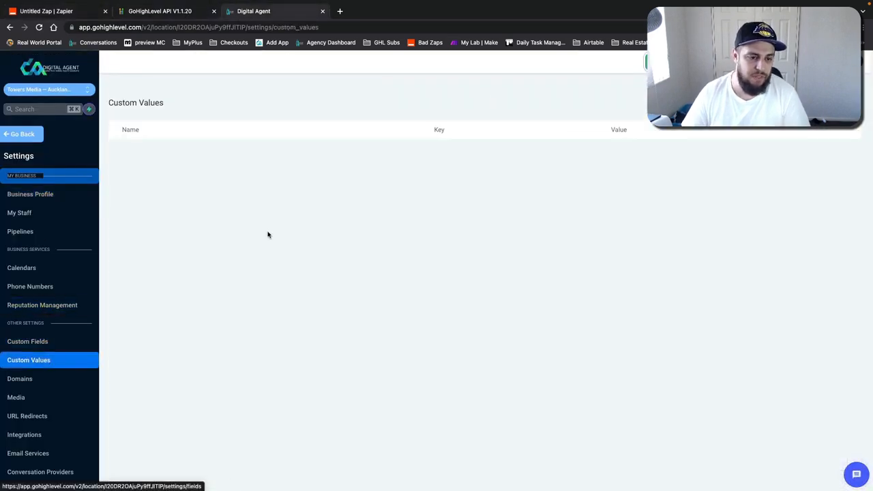
scroll(348, 210, "down", 5)
scroll(346, 211, "down", 15)
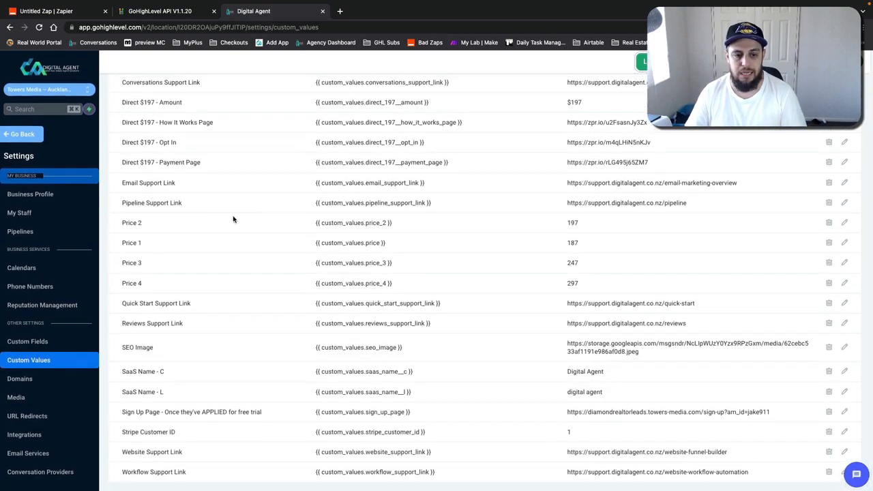
left_click_drag(191, 205, 257, 202)
left_click(413, 203)
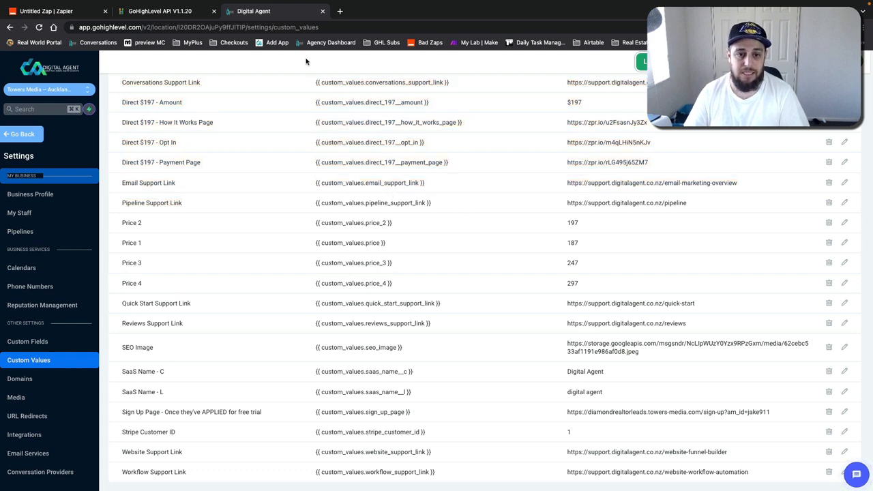
left_click(170, 19)
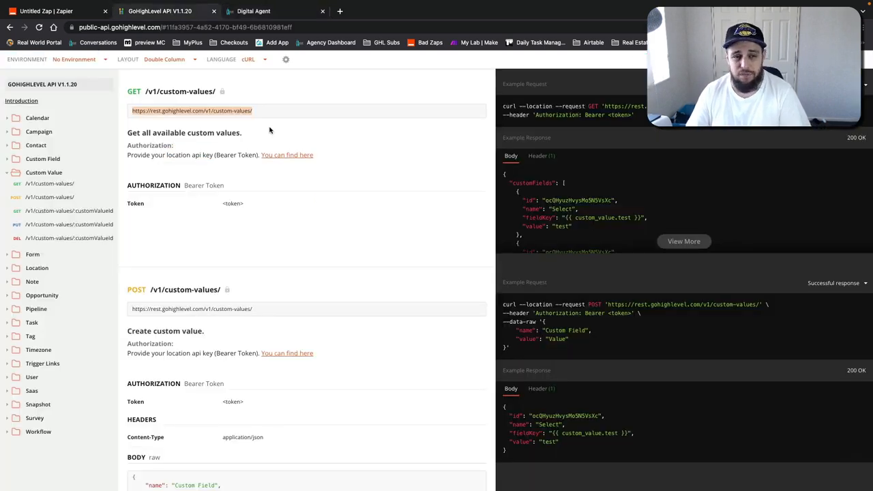
left_click(71, 14)
scroll(282, 255, "down", 1)
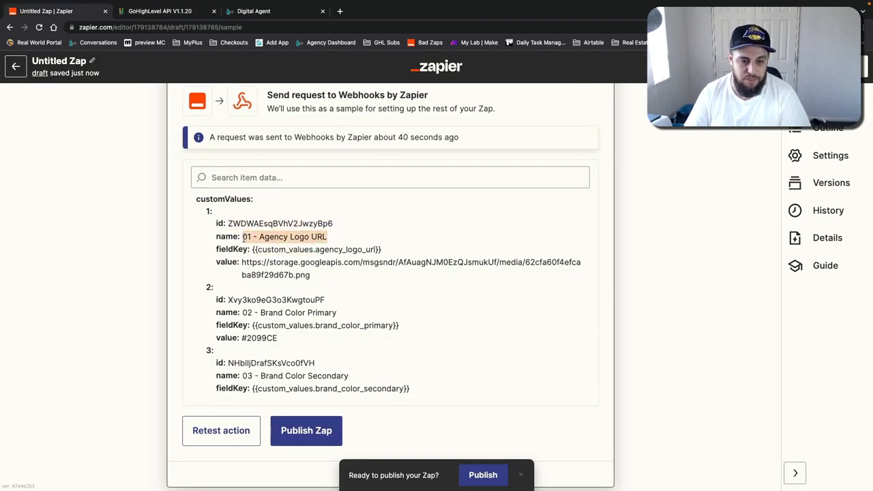
left_click_drag(323, 237, 247, 237)
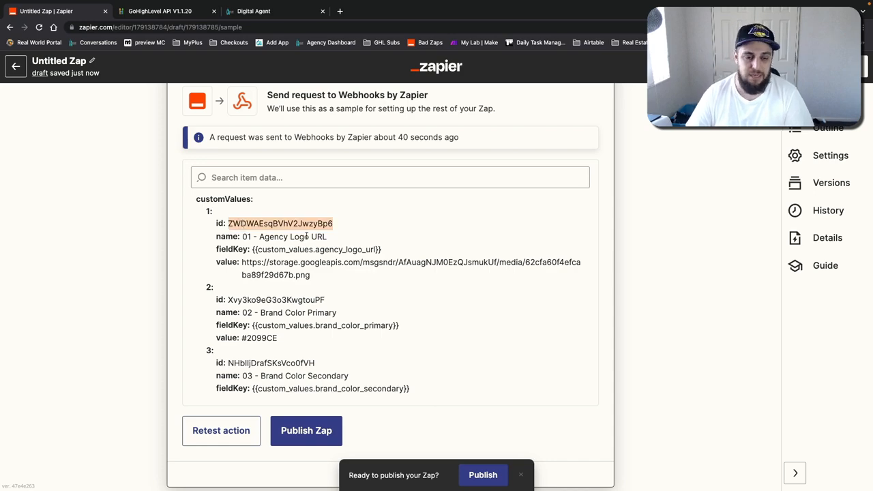
scroll(323, 287, "down", 20)
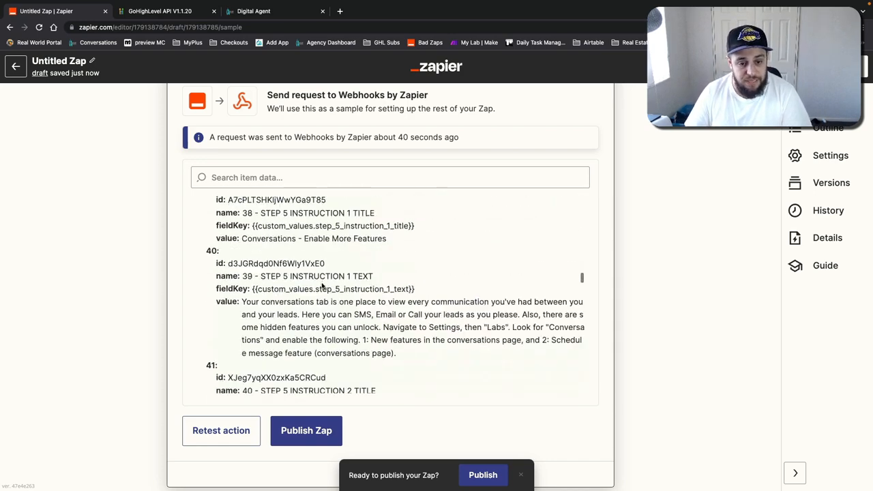
scroll(326, 288, "down", 2)
scroll(326, 288, "up", 6)
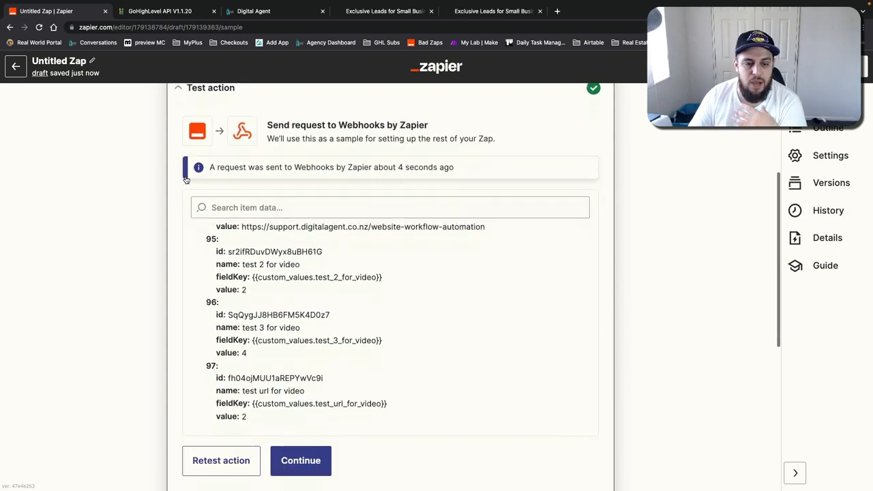
scroll(186, 179, "down", 1)
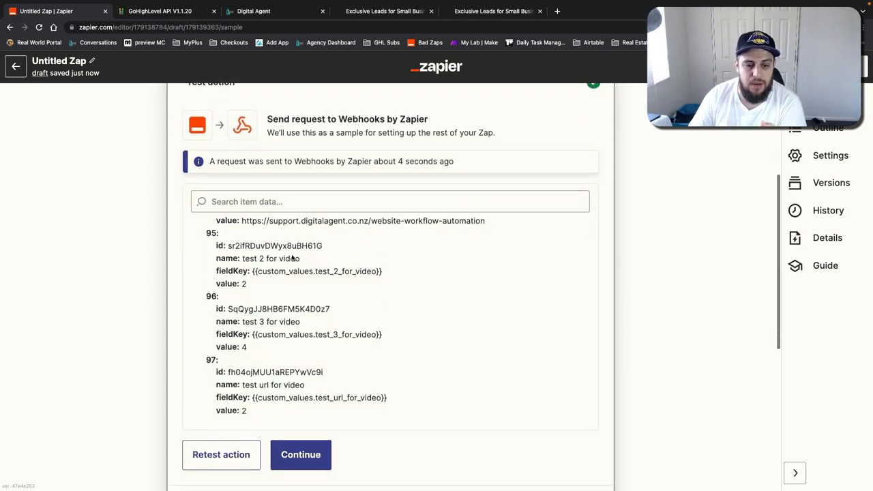
Step: Check the newest test custom values in GoHighLevel against the last items of the test response, then close the action
left_click(280, 14)
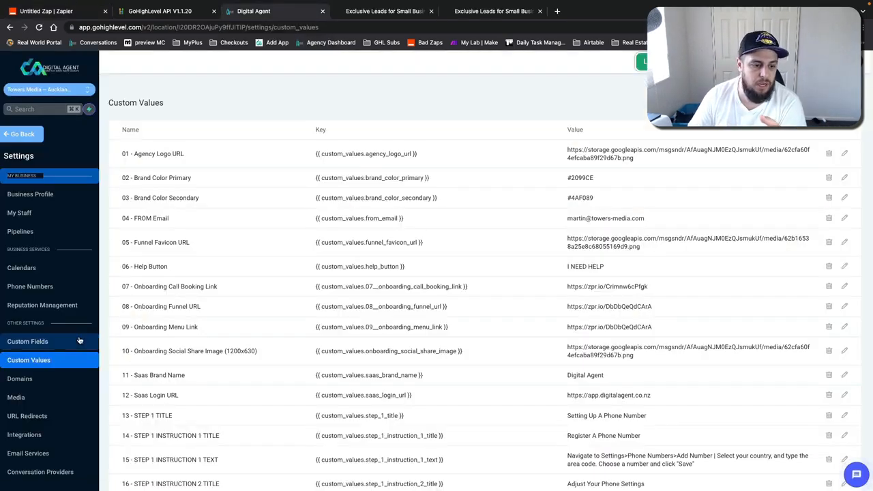
scroll(359, 224, "down", 15)
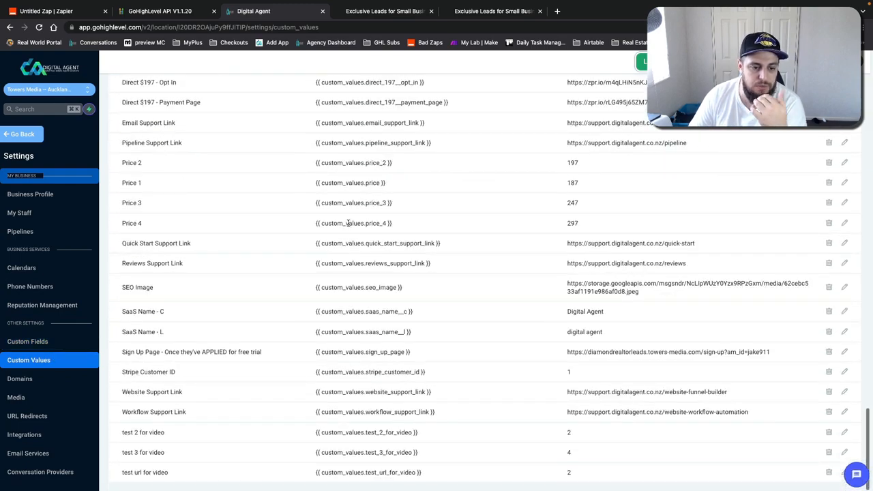
left_click_drag(128, 432, 718, 474)
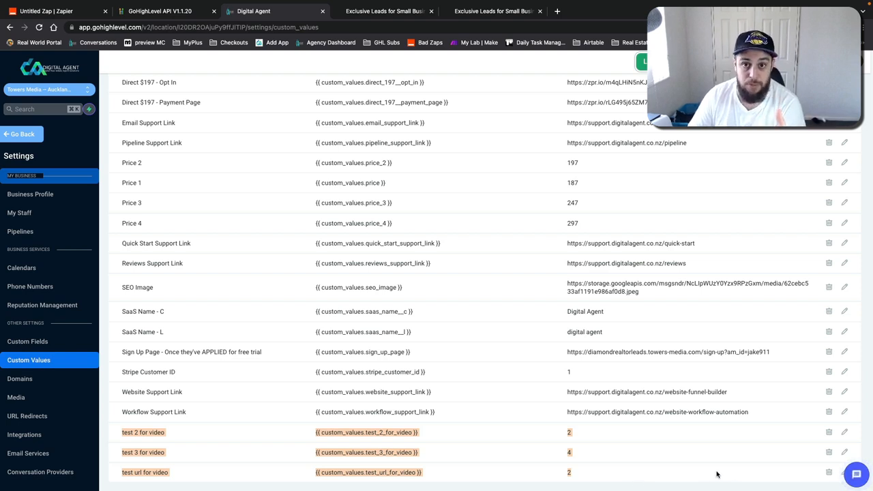
left_click(470, 454)
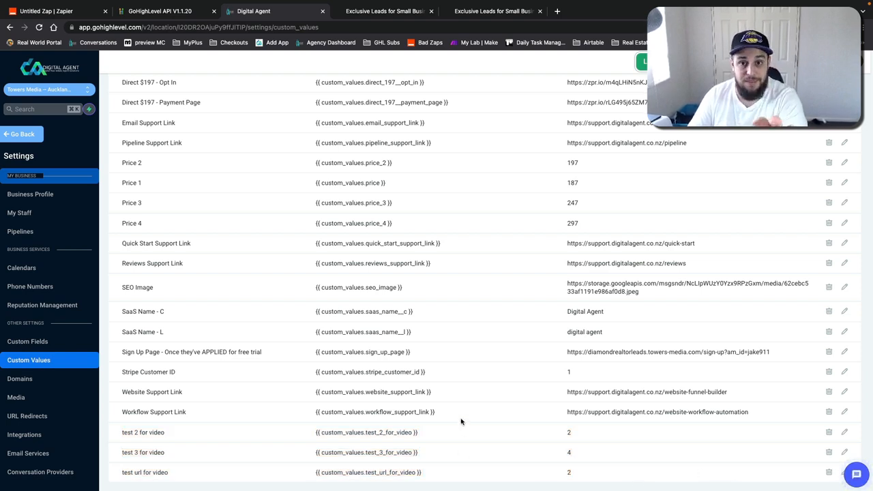
left_click_drag(121, 433, 477, 468)
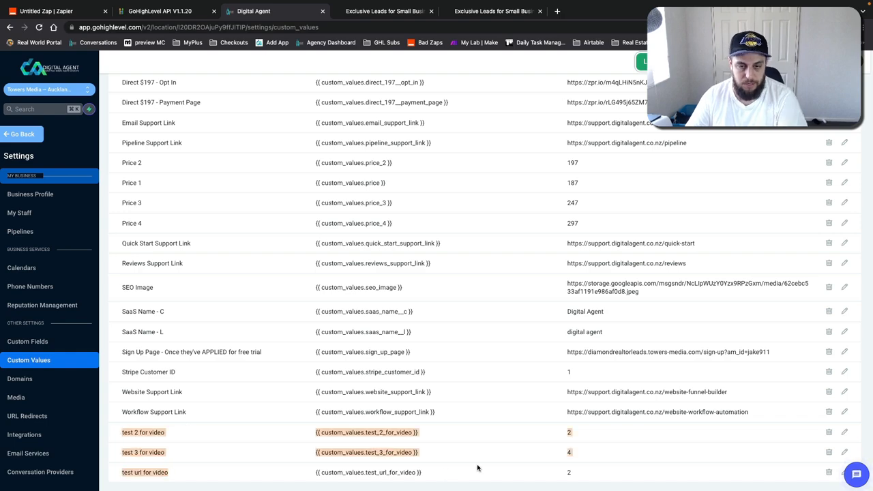
key("super+1")
scroll(311, 255, "down", 1)
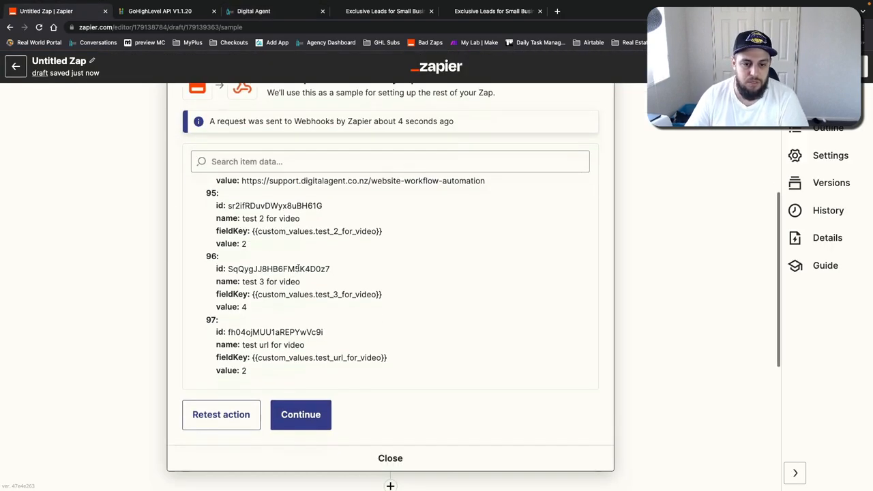
scroll(425, 176, "up", 3)
scroll(425, 177, "up", 2)
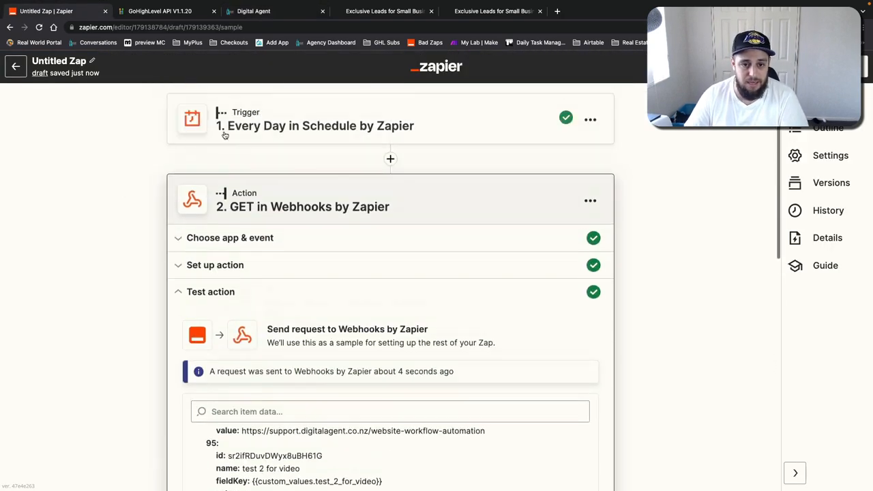
scroll(318, 244, "down", 5)
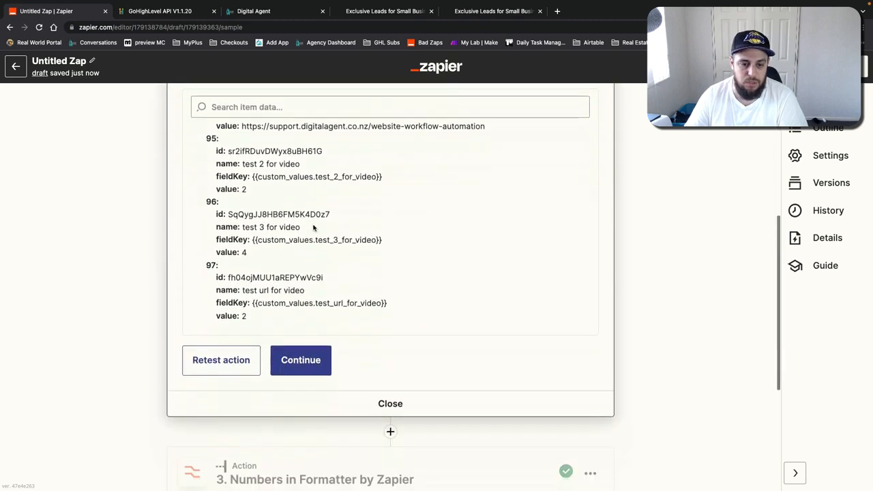
scroll(273, 193, "up", 1)
scroll(249, 181, "down", 2)
scroll(194, 172, "up", 2)
left_click_drag(207, 153, 379, 337)
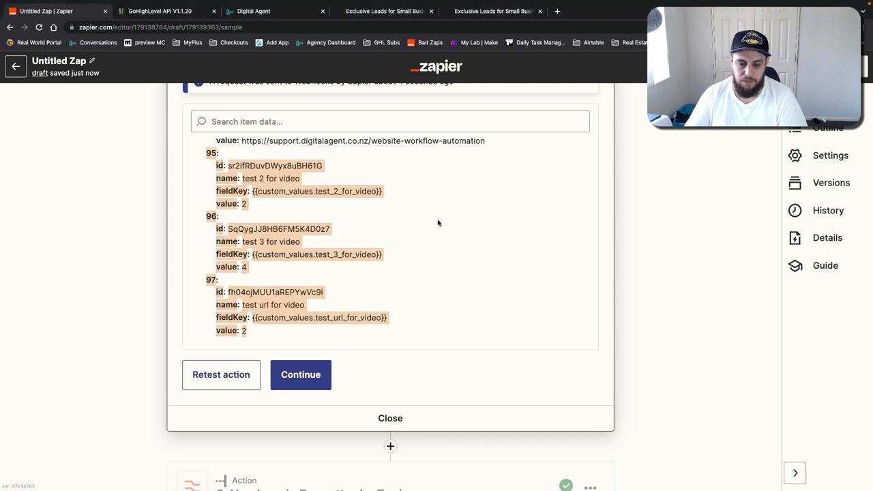
left_click(406, 419)
Step: Delete the GET in Webhooks by Zapier action step from the zap
scroll(489, 238, "up", 1)
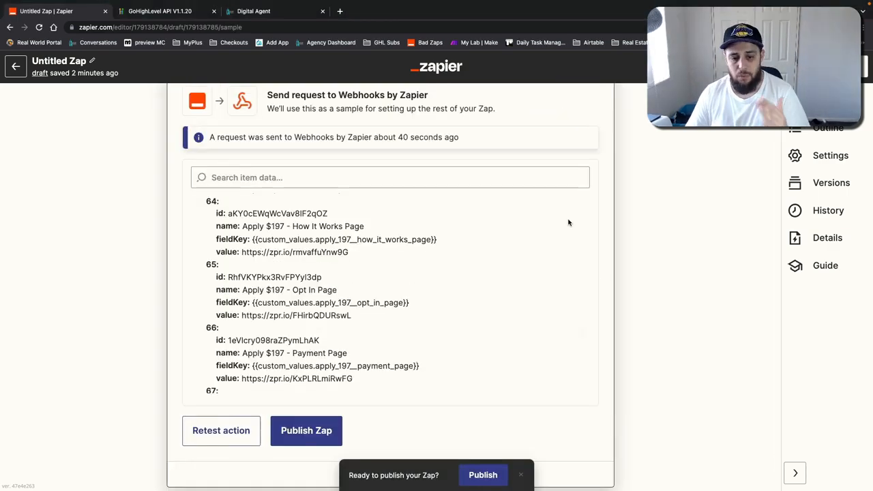
scroll(567, 220, "up", 2)
scroll(603, 213, "up", 3)
scroll(603, 213, "up", 3)
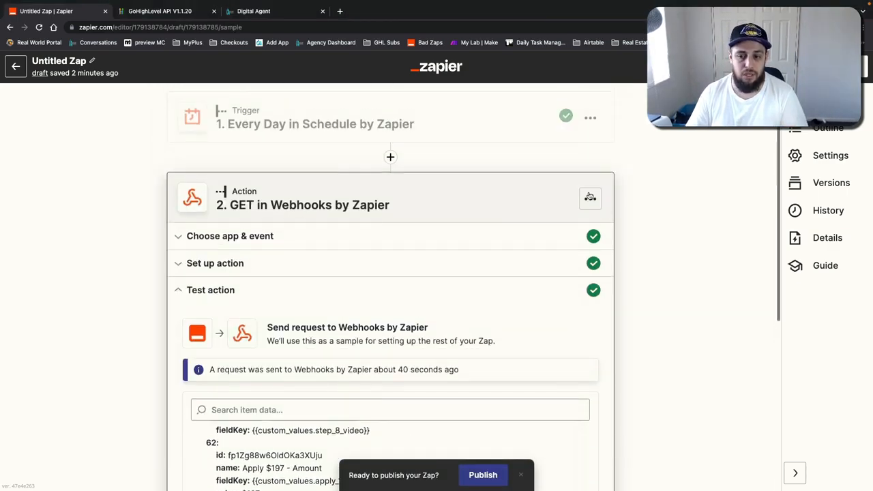
left_click(590, 198)
left_click(540, 291)
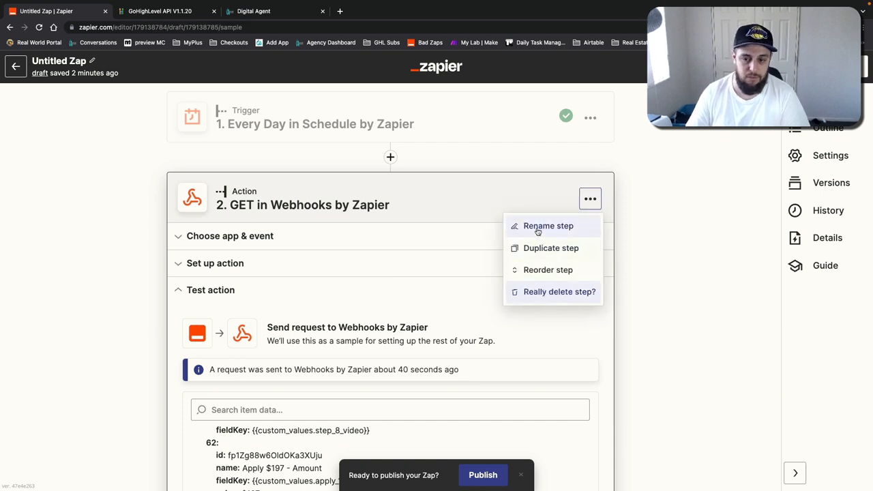
left_click(540, 292)
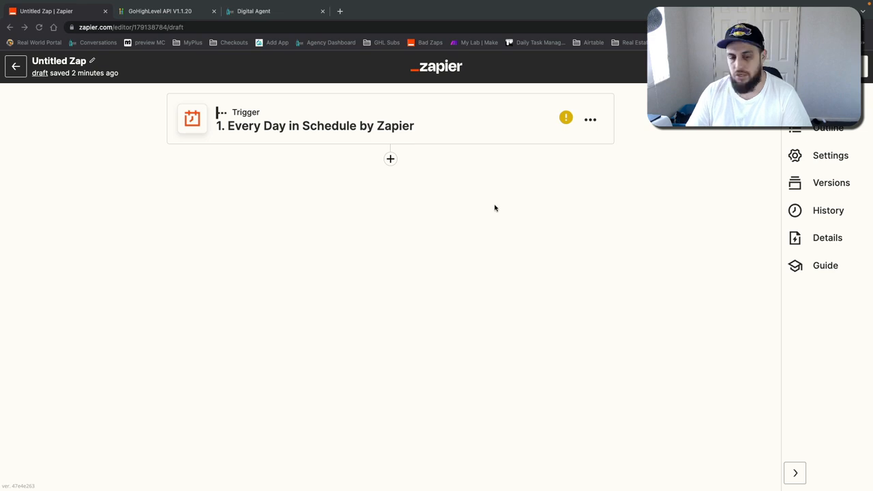
Step: Add a URL Shortener by Zapier action after the daily trigger with the Shorten URL event
left_click(391, 159)
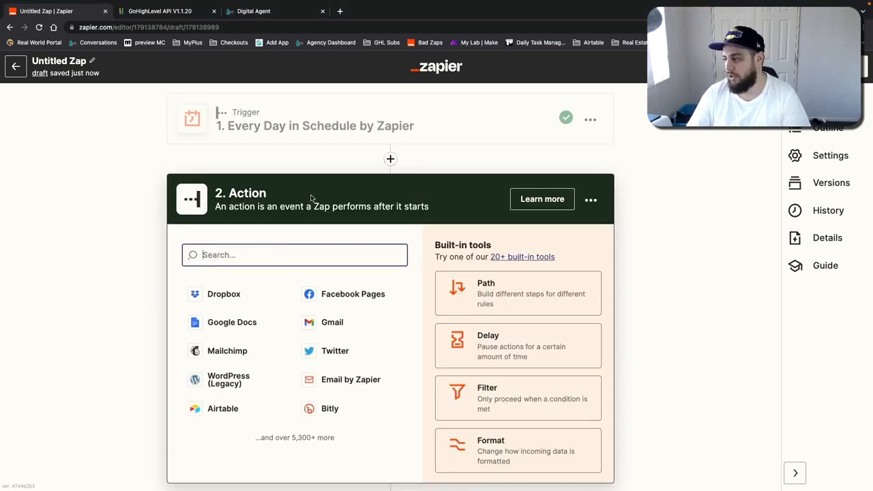
type("short")
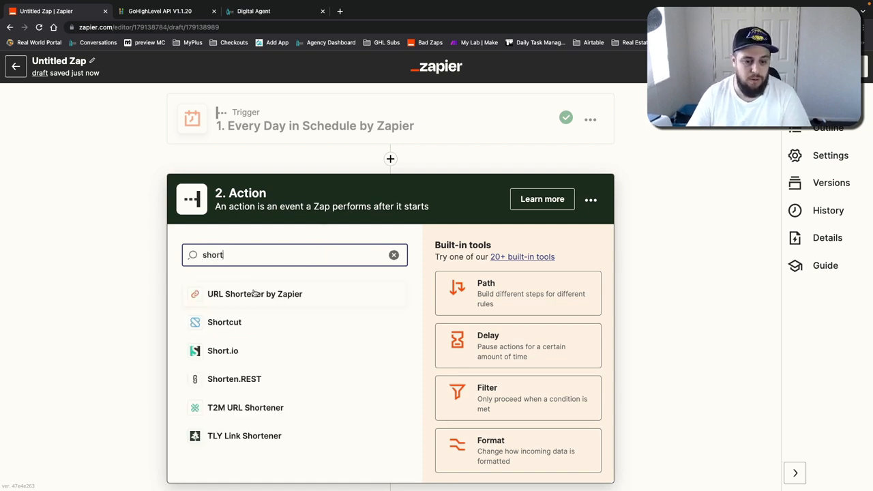
left_click(262, 293)
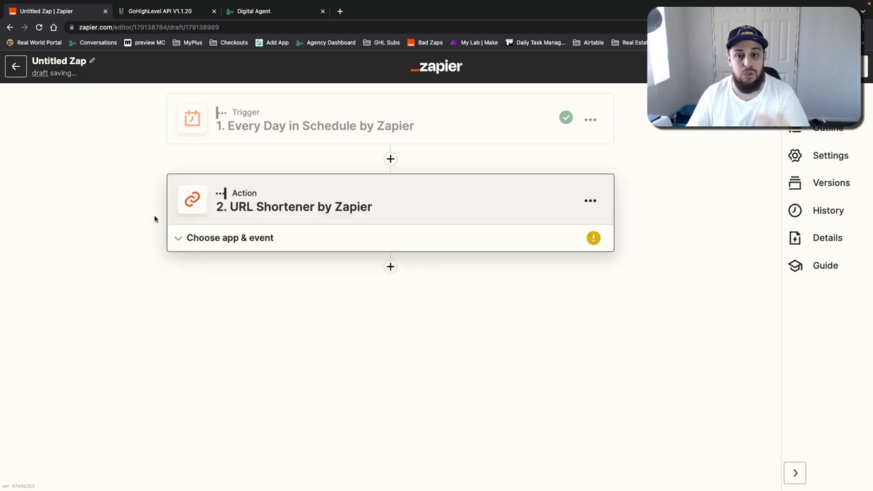
left_click(266, 331)
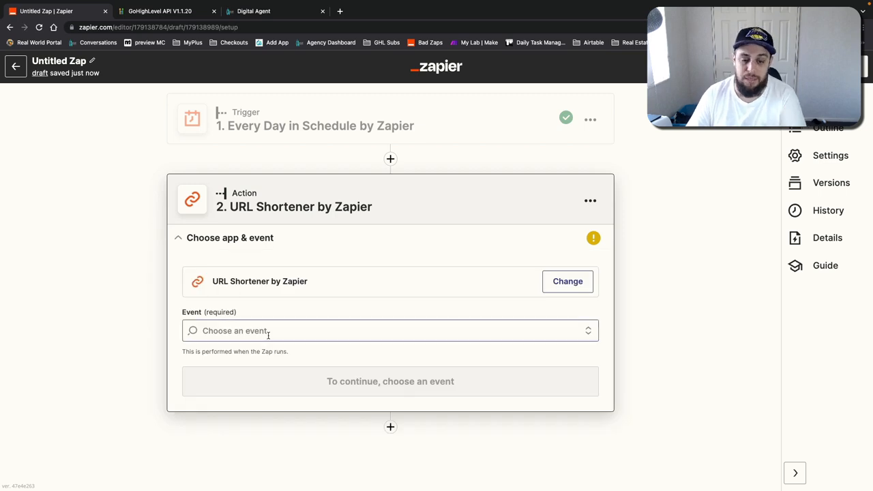
left_click(224, 371)
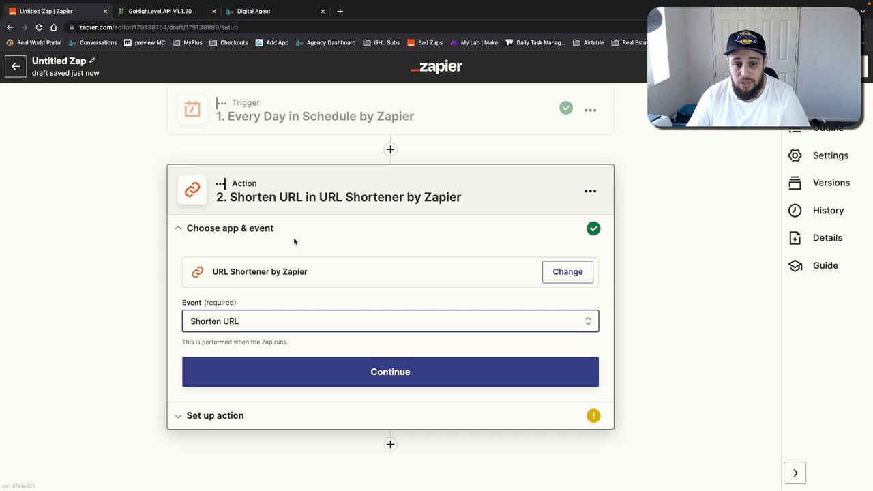
left_click(288, 373)
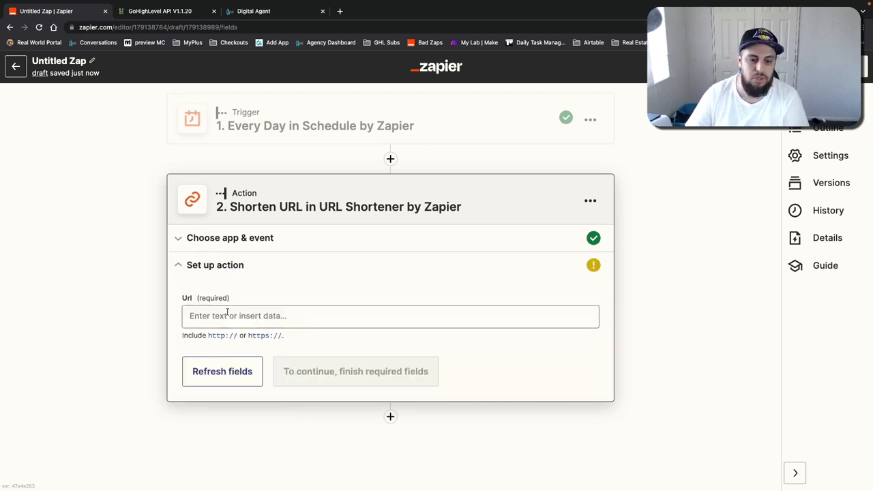
left_click(238, 317)
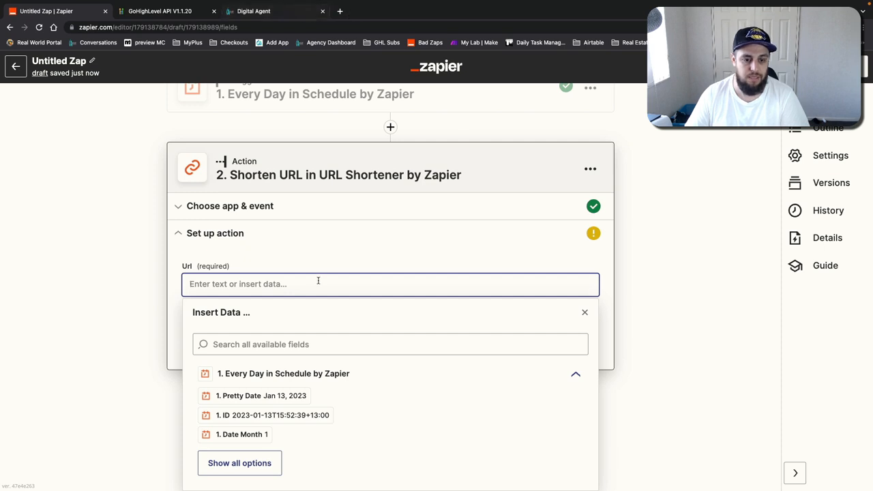
type("https://www.facebook.com/")
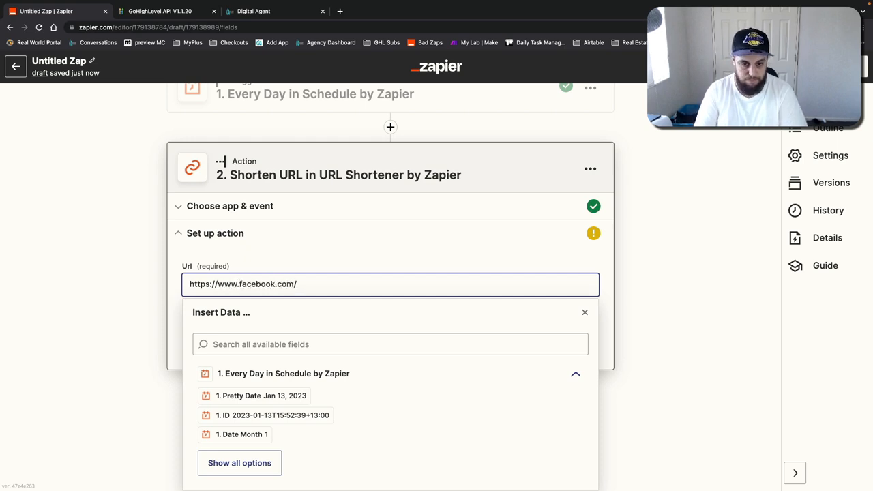
key("ctrl+a")
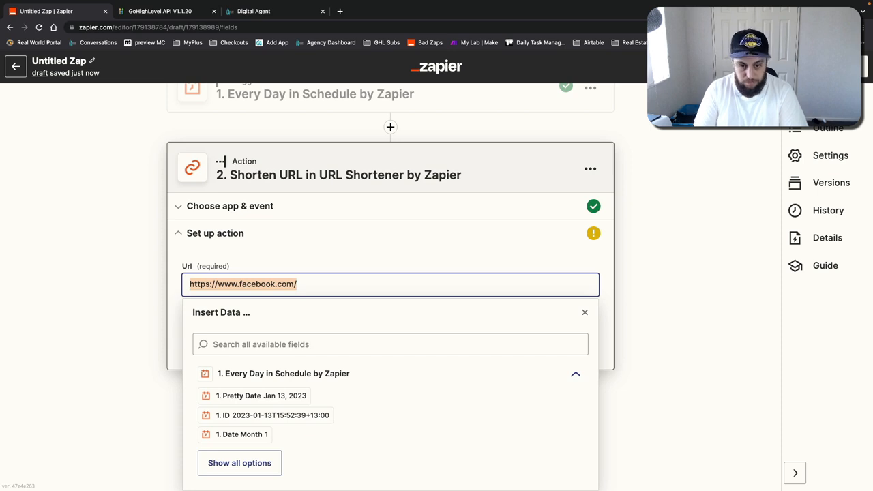
key("Right")
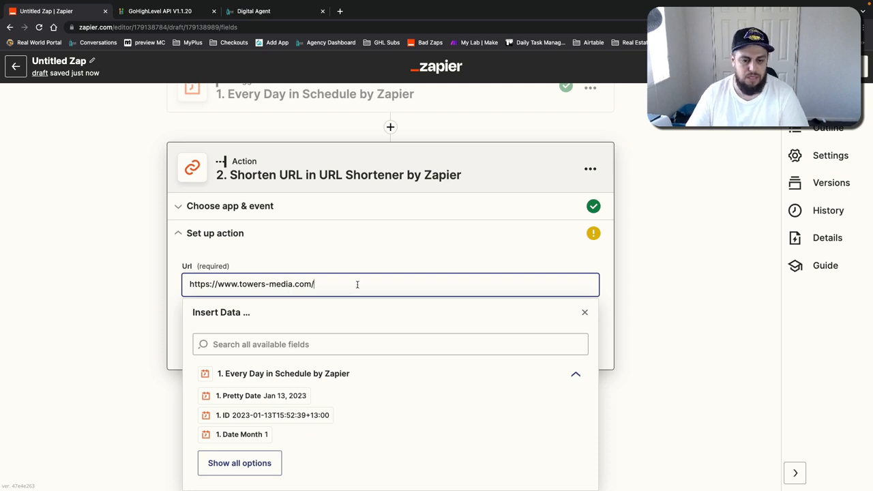
left_click(354, 261)
left_click(332, 315)
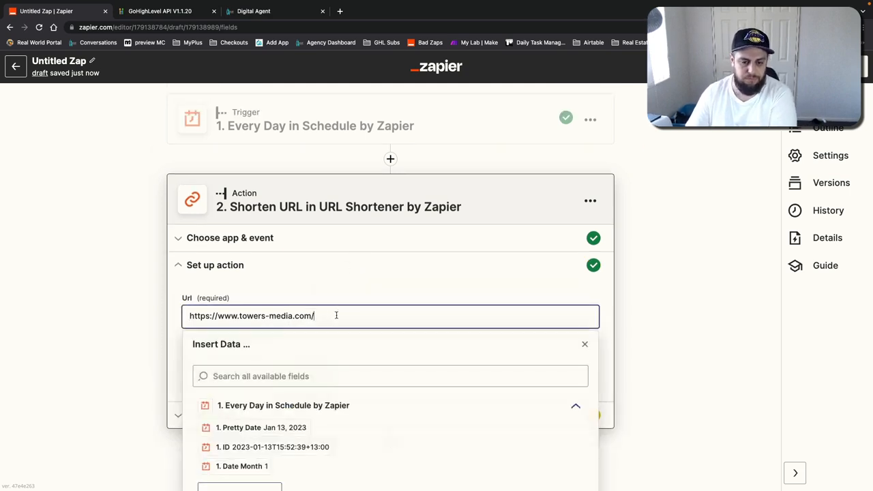
left_click(616, 302)
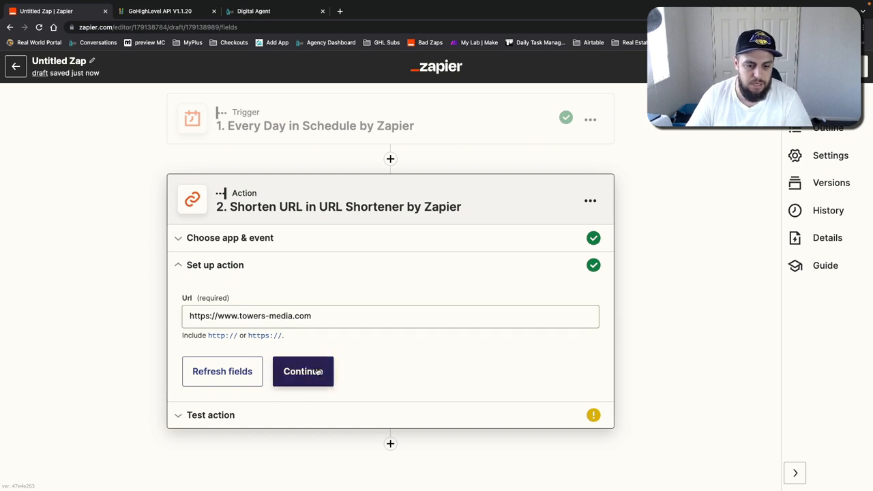
left_click(317, 371)
Step: Test the Shorten URL action and copy the shortened zpr.io link from the test result
left_click(300, 402)
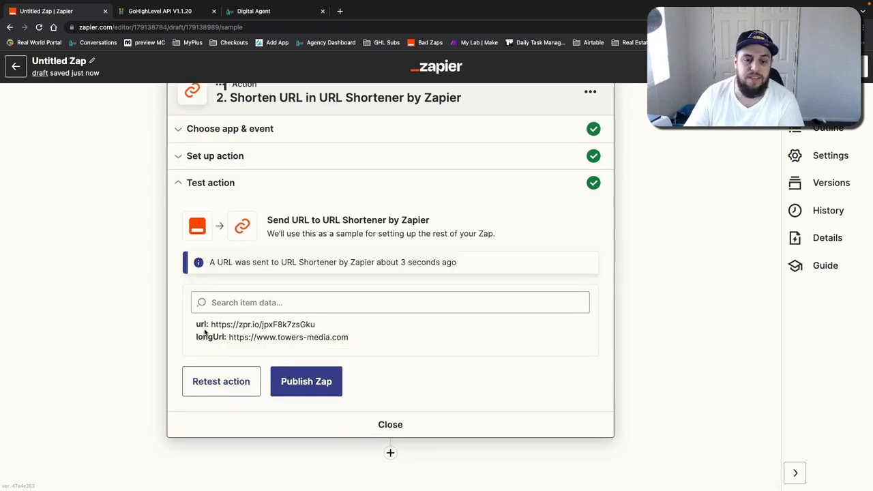
double_click(290, 315)
triple_click(292, 315)
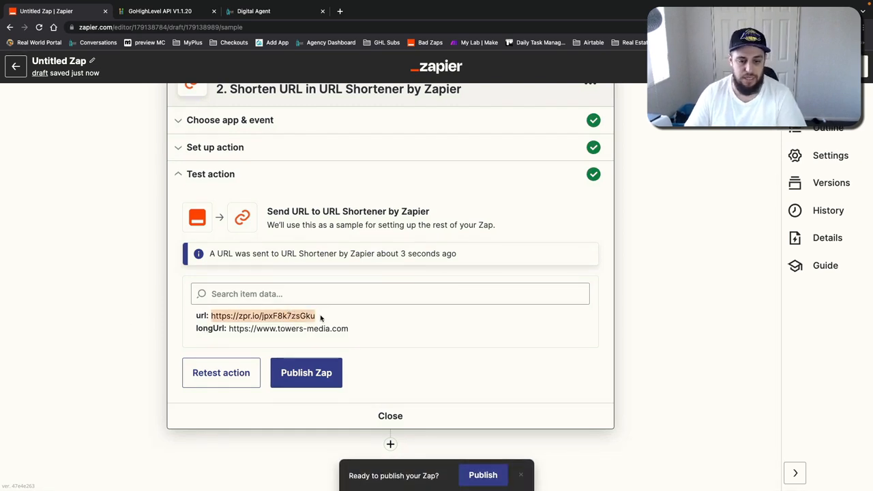
triple_click(318, 316)
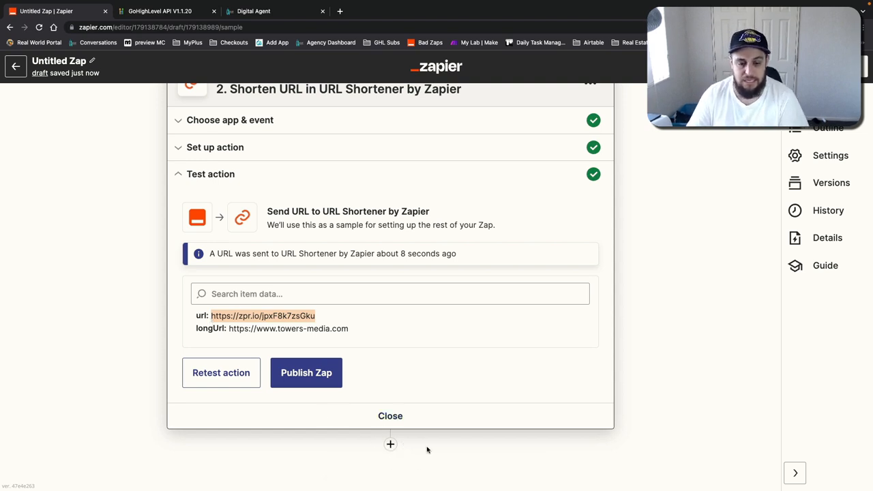
left_click(628, 399)
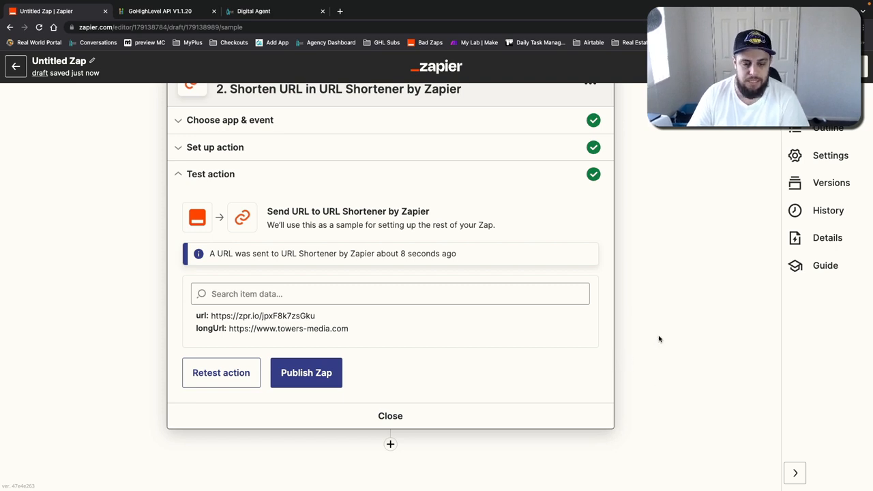
left_click_drag(317, 316, 212, 316)
key("super+c")
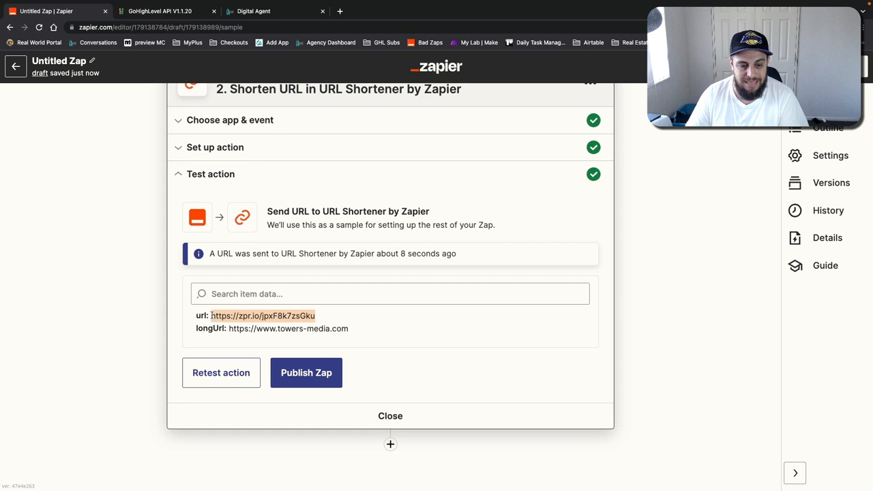
left_click(339, 11)
key("super+v")
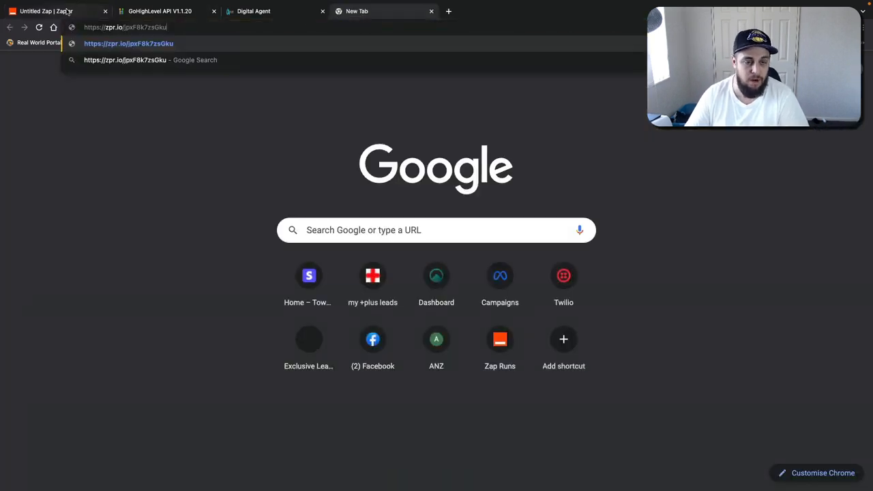
left_click(68, 11)
left_click(236, 368)
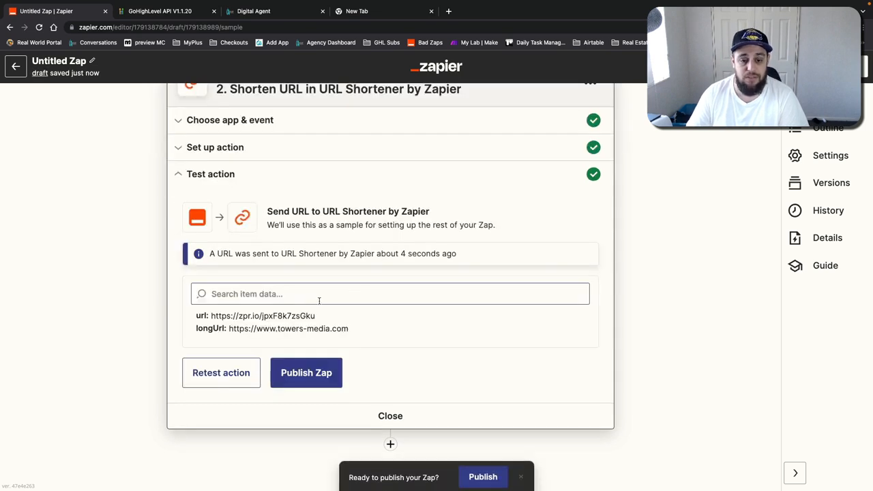
triple_click(276, 315)
key("ctrl+c")
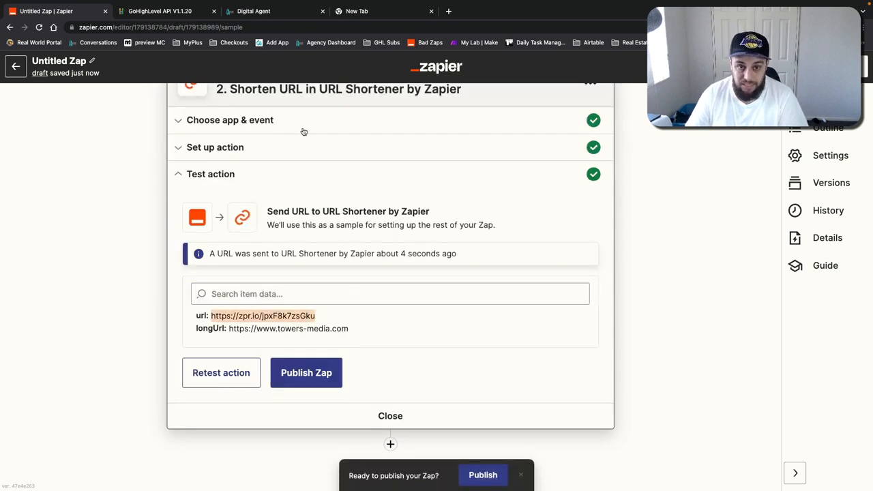
Step: Open the copied shortened link in a new browser tab, then return to the zap editor
left_click(355, 15)
key("ctrl+v")
key("ctrl+v")
left_click_drag(276, 28, 75, 23)
left_click(167, 28)
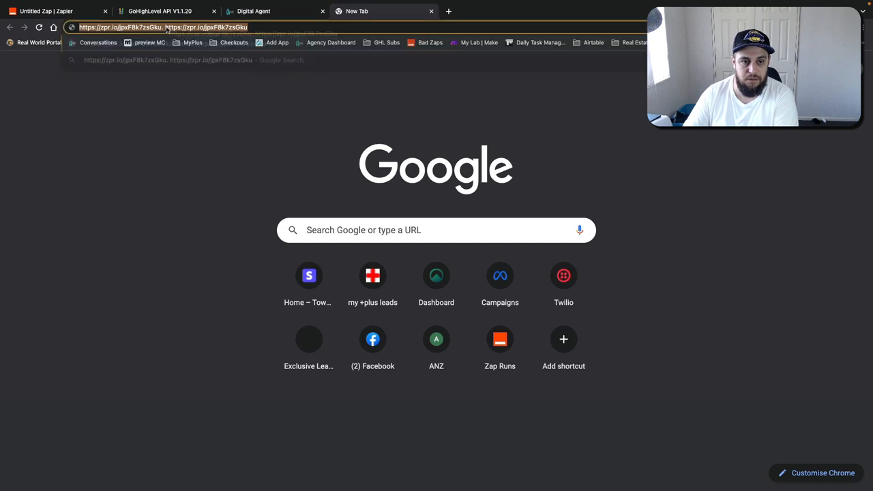
left_click_drag(162, 27, 290, 28)
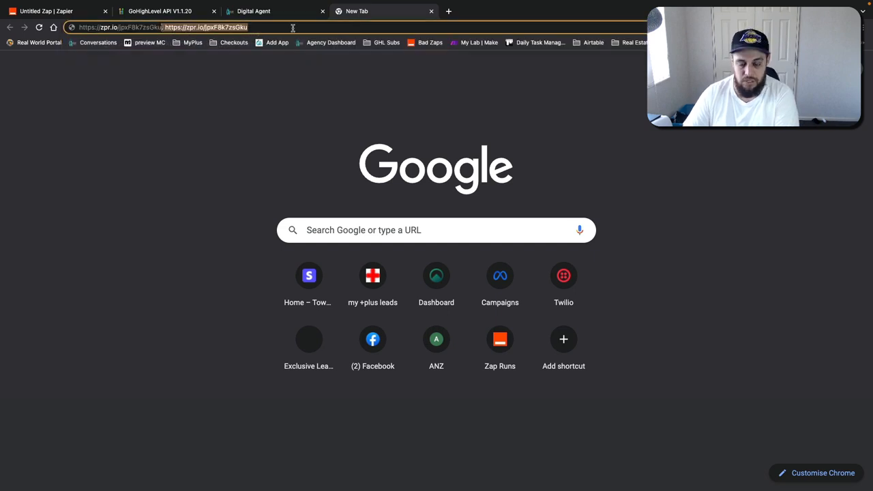
key("BackSpace")
key("Return")
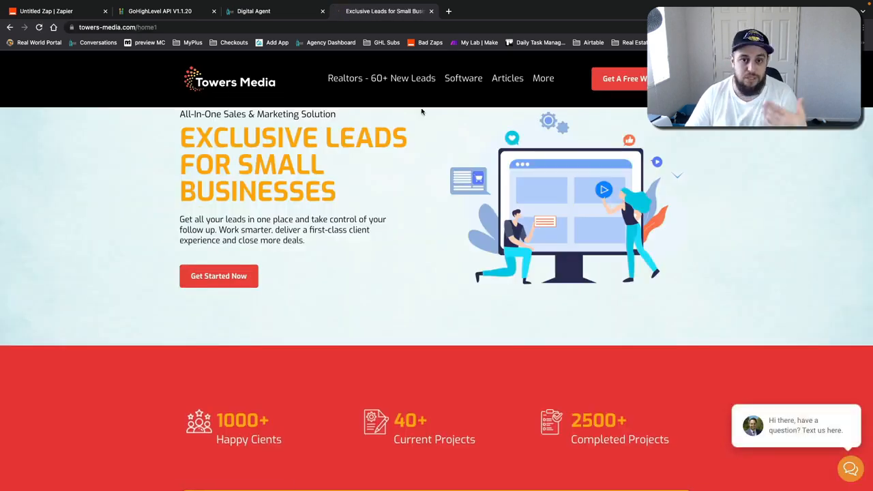
left_click(39, 10)
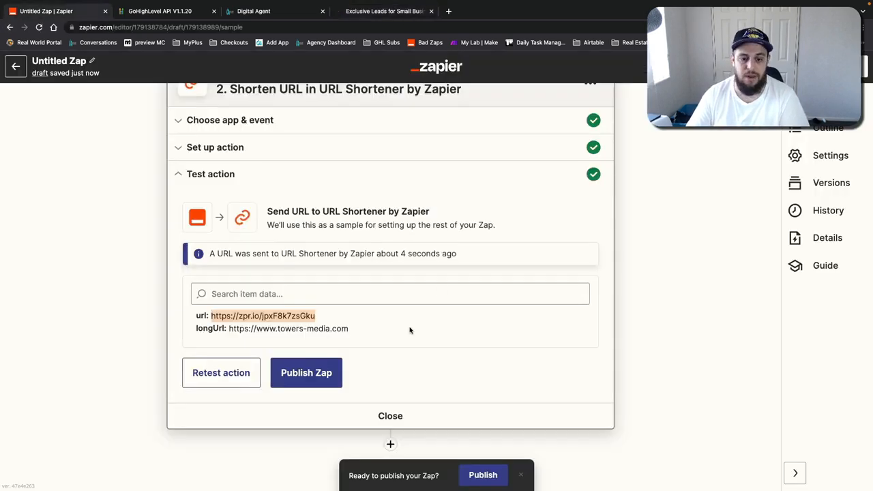
Step: Insert a Formatter by Zapier action with the Numbers event between the trigger and the URL shortener
scroll(355, 307, "up", 3)
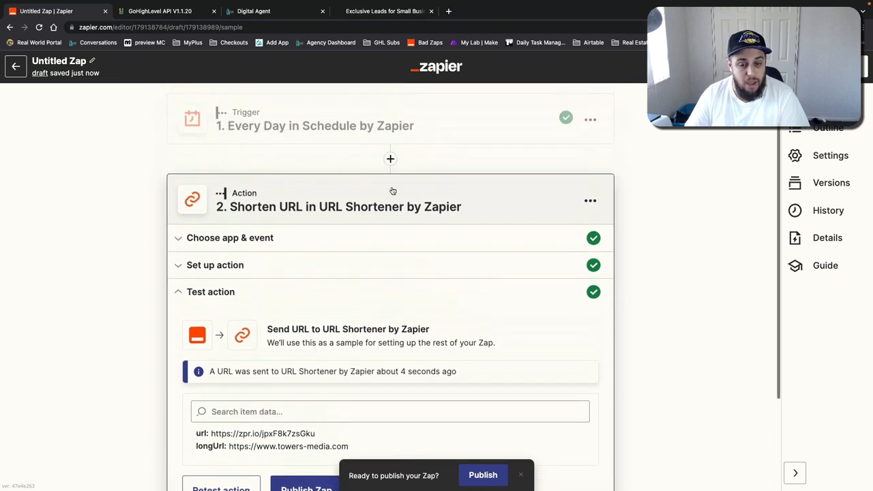
left_click(390, 159)
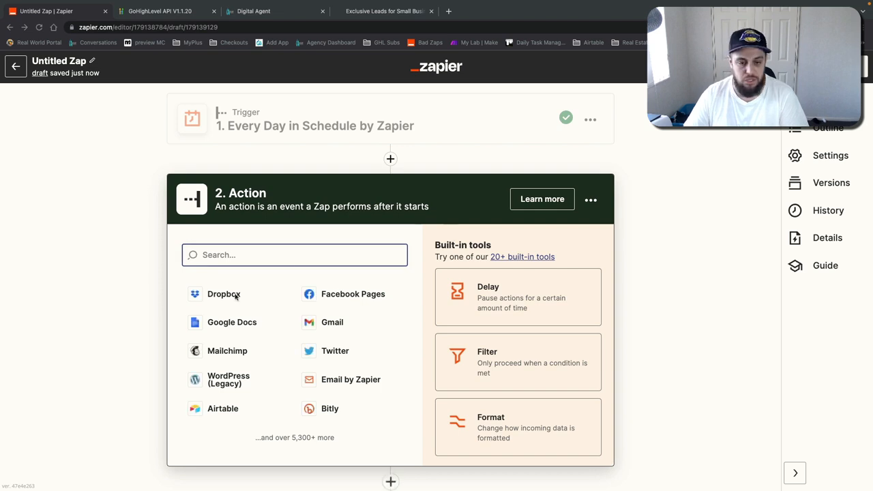
type("format")
left_click(218, 297)
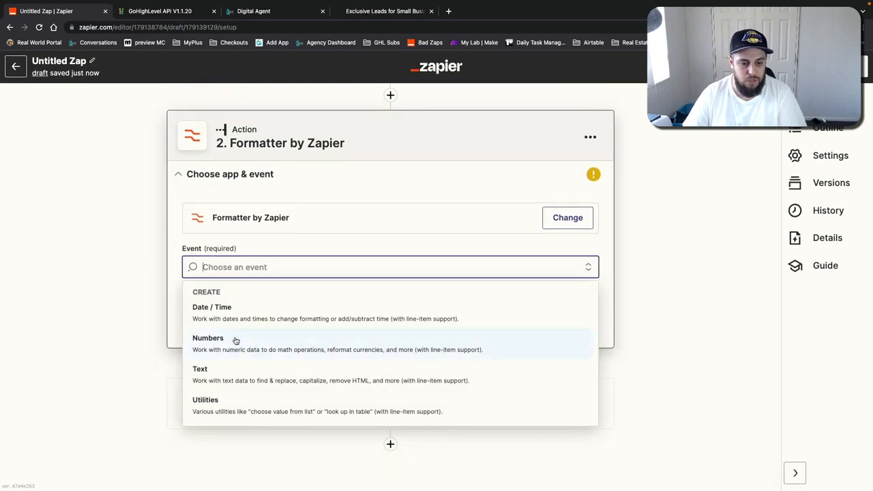
left_click(212, 343)
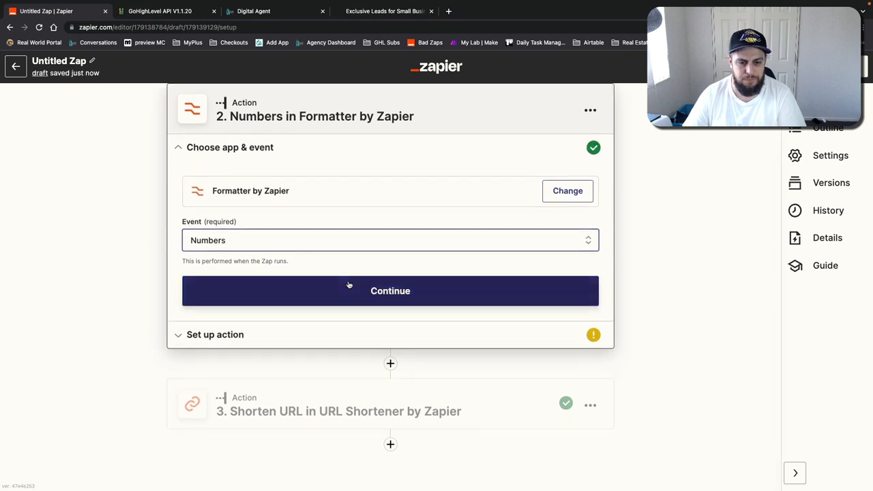
left_click(348, 286)
Step: Continue to the action setup and choose the Spreadsheet-Style Formula transform
left_click(213, 275)
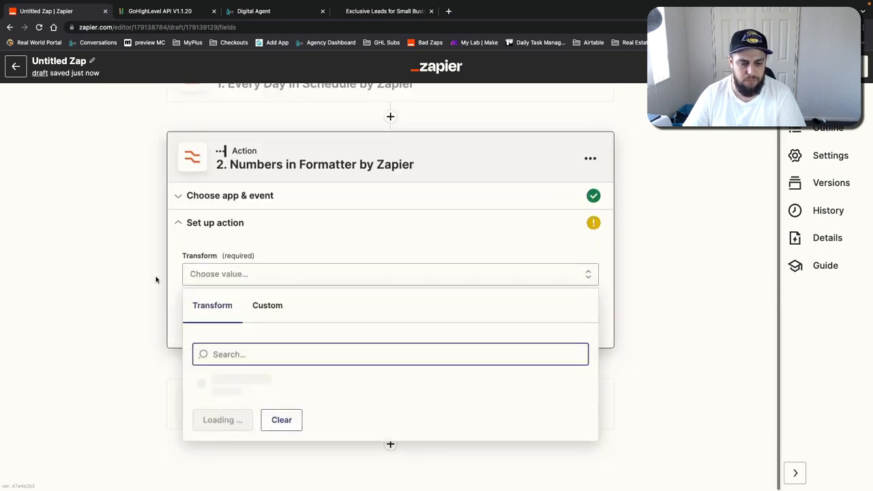
scroll(271, 416, "down", 1)
left_click(228, 431)
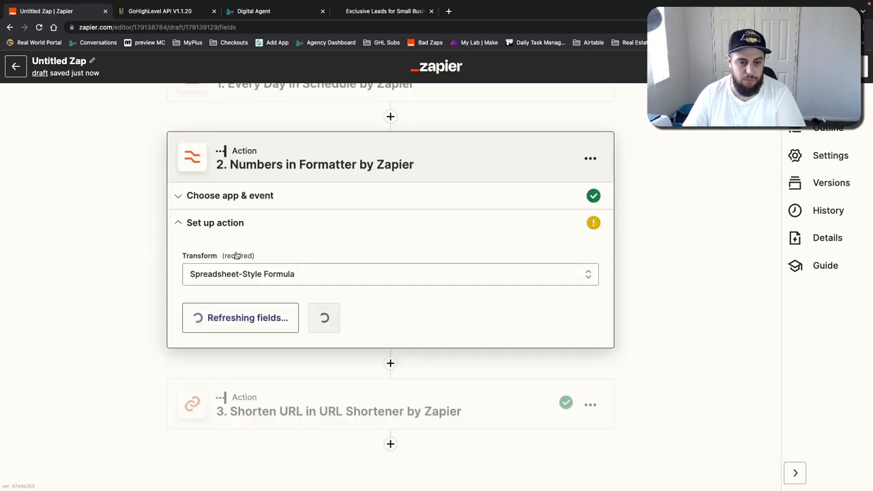
Step: Enter the formula RANDBETWEEN(999999,9999999) for the Formatter action
left_click(265, 285)
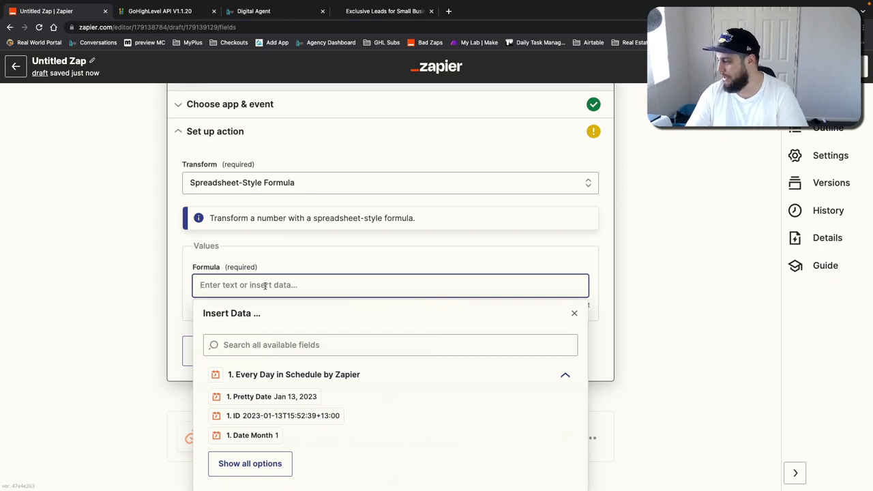
type("RAND")
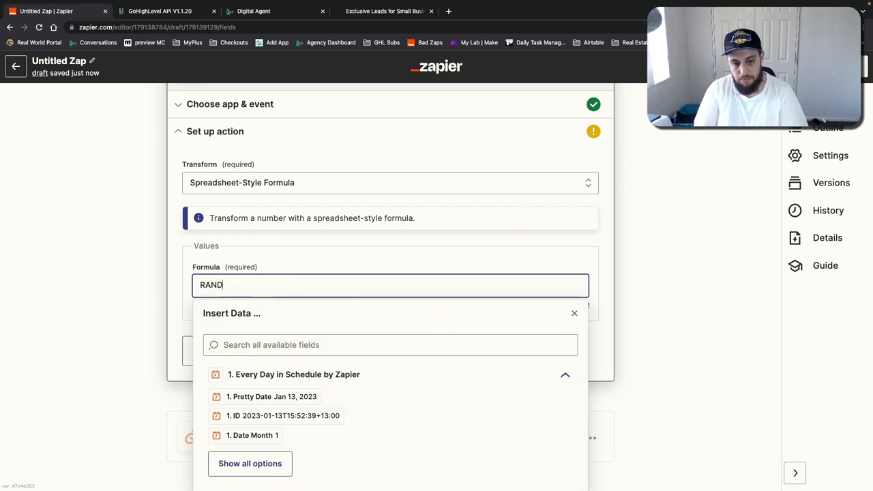
type("BETWEEN(999999,9999999")
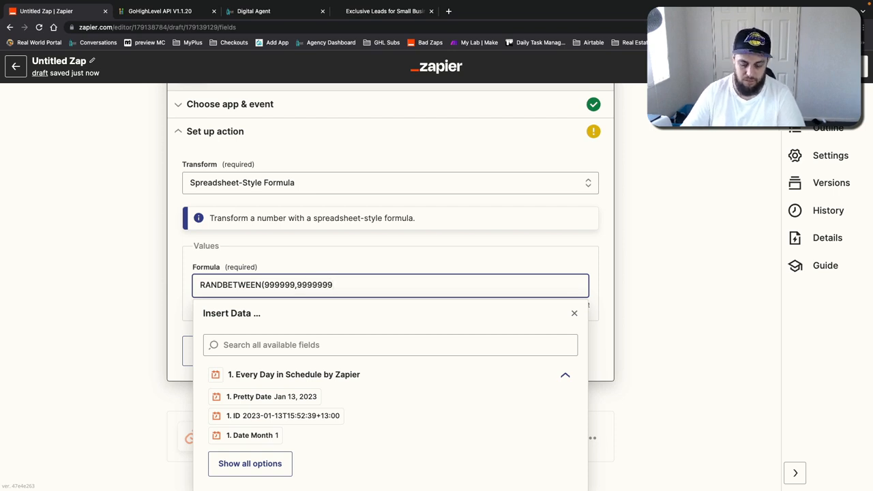
left_click_drag(265, 285, 337, 285)
left_click(275, 285)
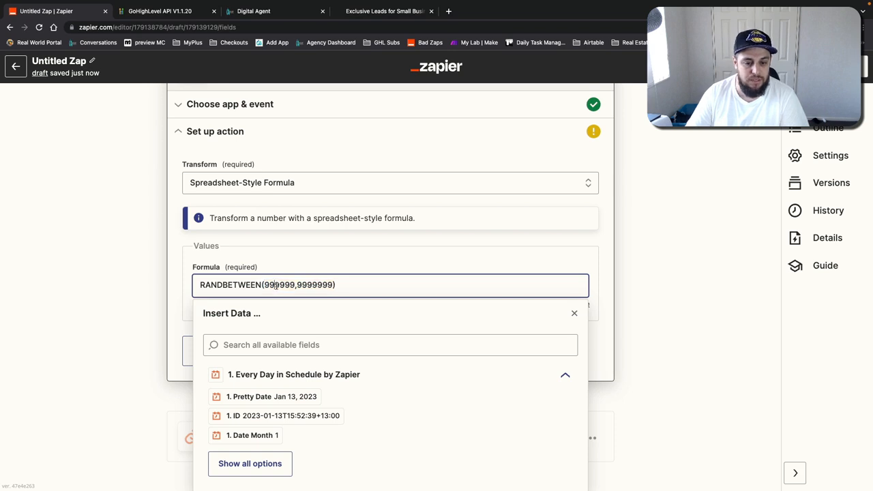
double_click(320, 285)
left_click(298, 285)
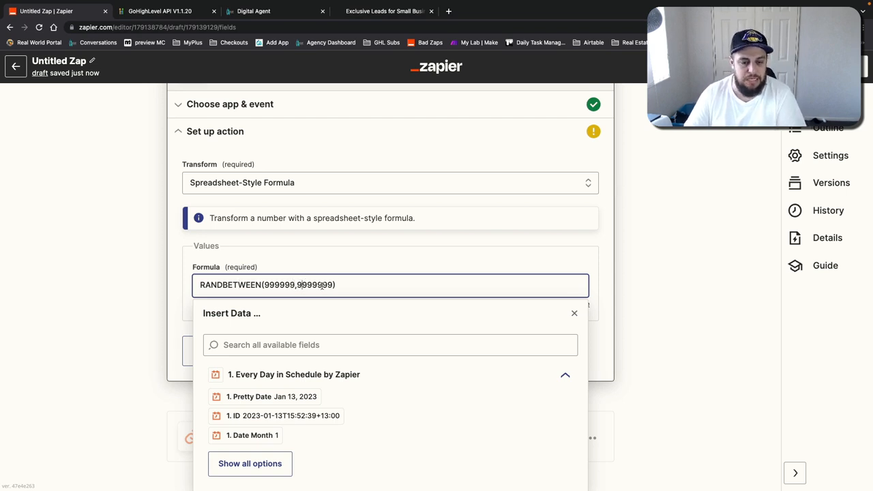
left_click(181, 271)
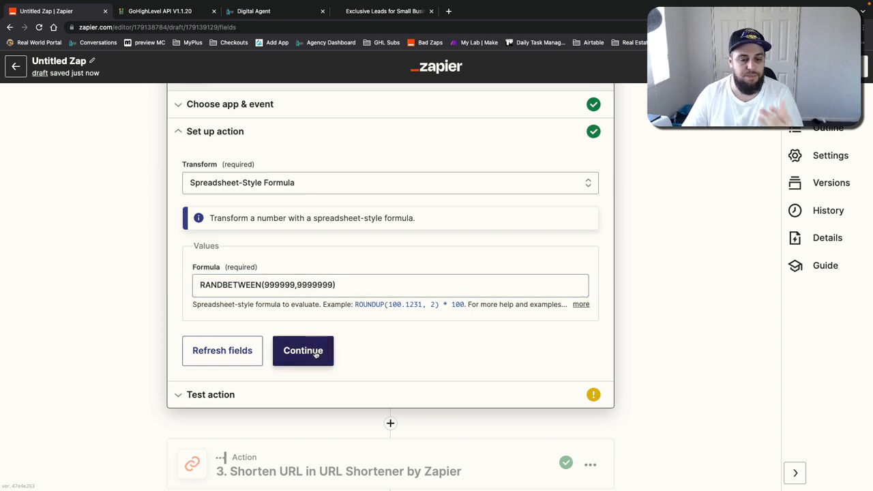
Step: Continue and test the Formatter action to generate a random number
left_click(315, 352)
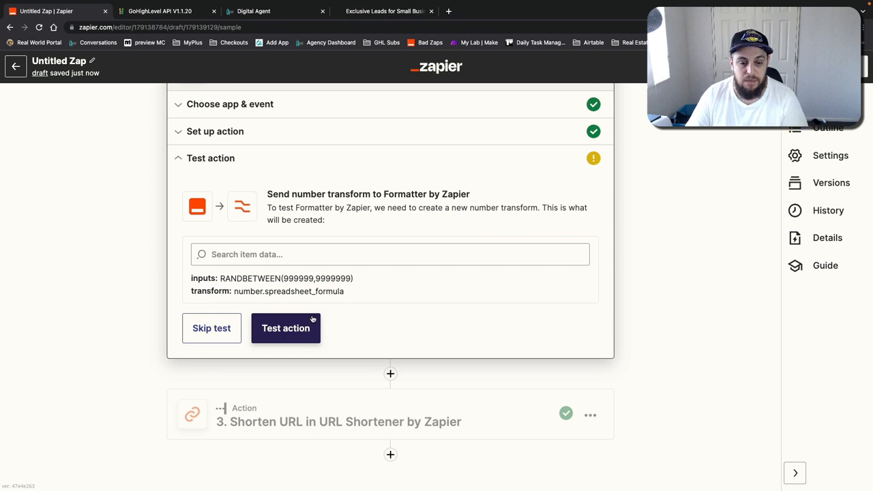
left_click(289, 327)
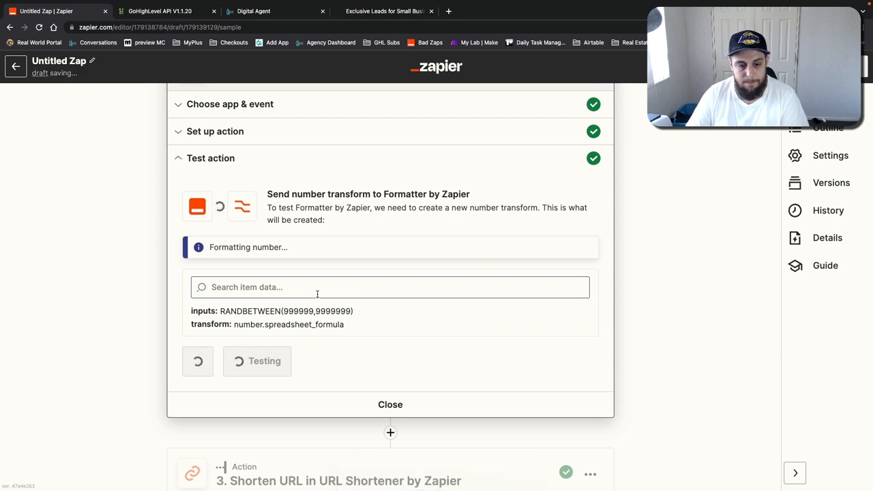
double_click(234, 298)
scroll(204, 307, "down", 2)
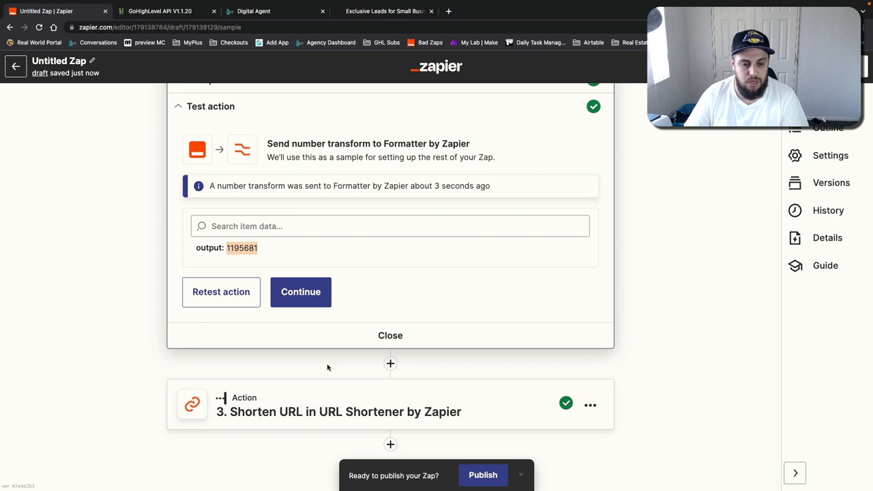
Step: Open the URL Shortener setup and append ?n= followed by the Formatter's Output to the Url
left_click(320, 300)
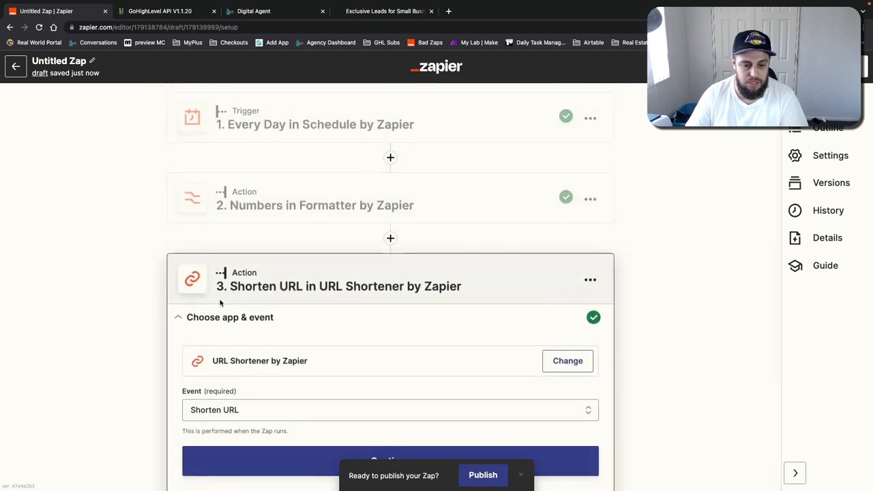
left_click(226, 364)
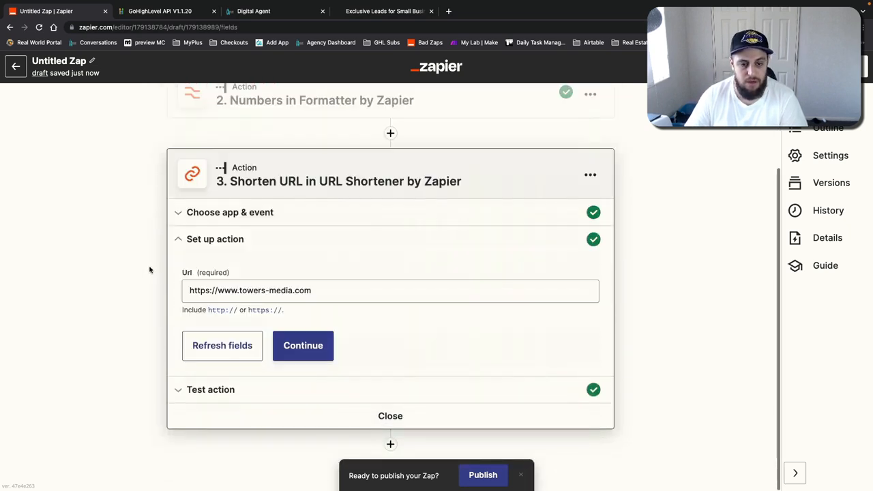
left_click(352, 291)
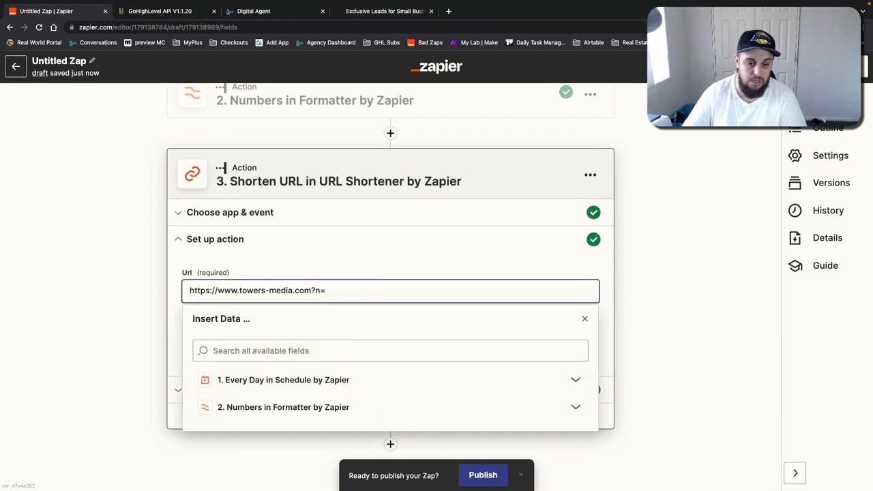
left_click(334, 407)
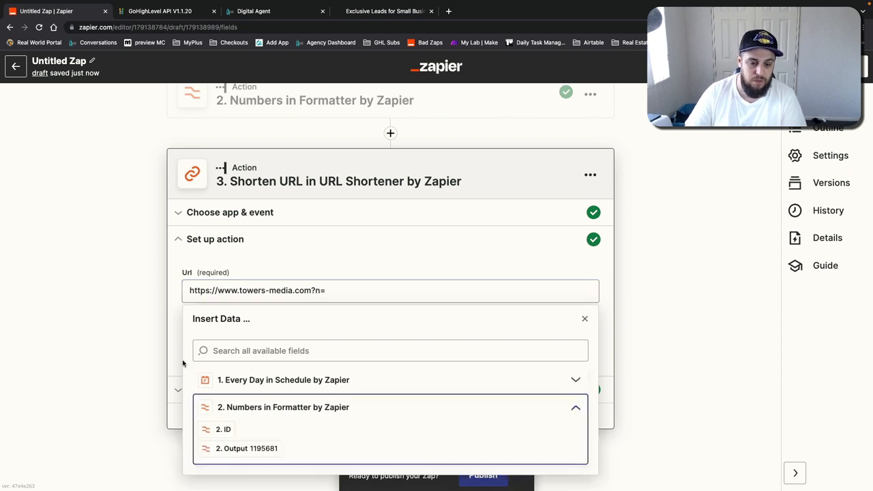
left_click(247, 448)
Step: Continue and test the URL Shortener action with the updated Url
left_click_drag(430, 292, 151, 283)
left_click(152, 283)
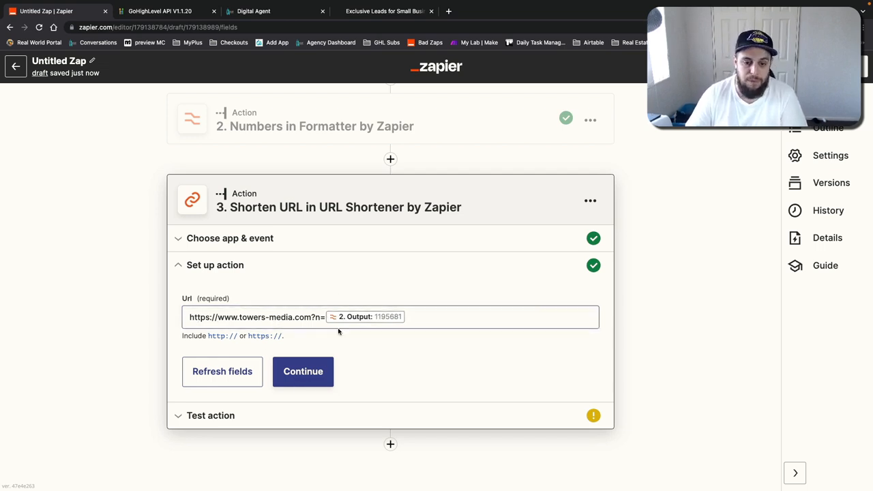
left_click(323, 317)
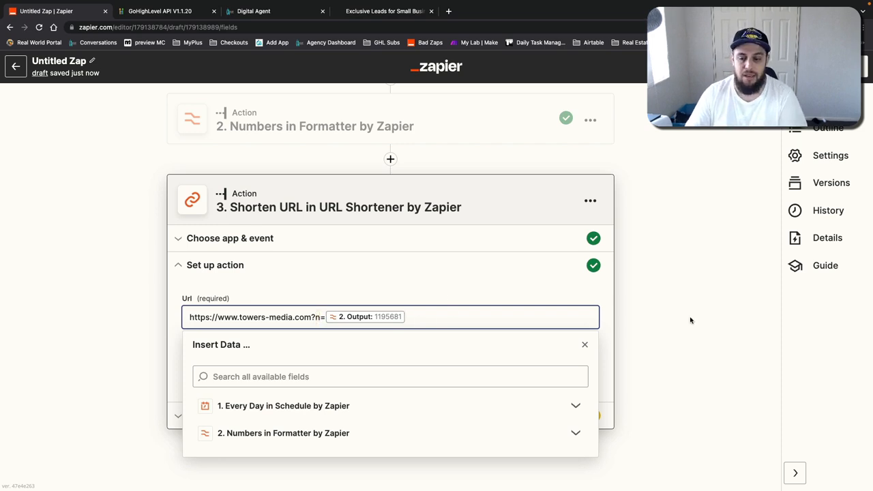
left_click(716, 319)
left_click(302, 371)
left_click(287, 449)
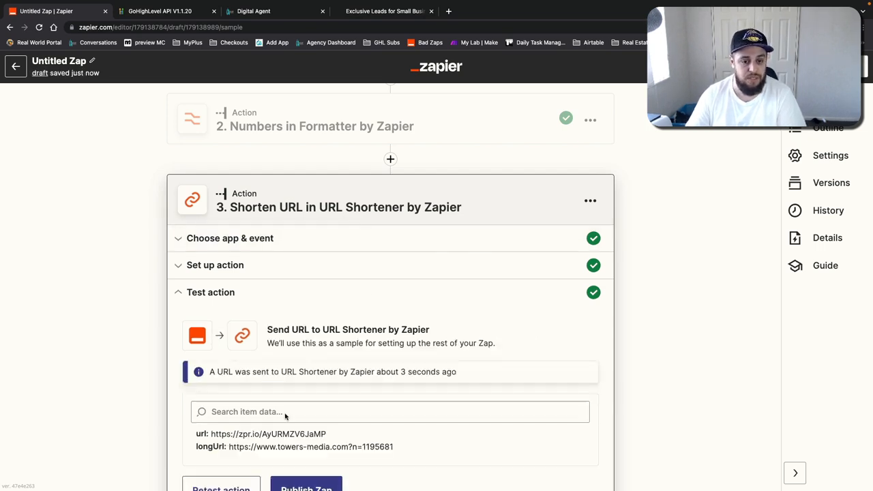
Step: Paste the copied shortened link into a new browser tab and open it
left_click(448, 11)
type("https://zpr.io/AyURMZV6JaMP")
key("Return")
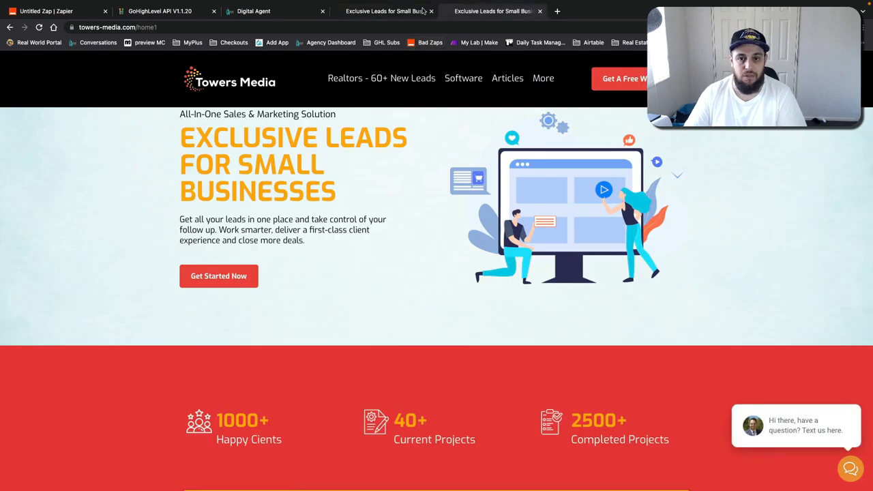
left_click(351, 28)
left_click(352, 28)
type("?utm")
key("BackSpace")
key("BackSpace")
key("BackSpace")
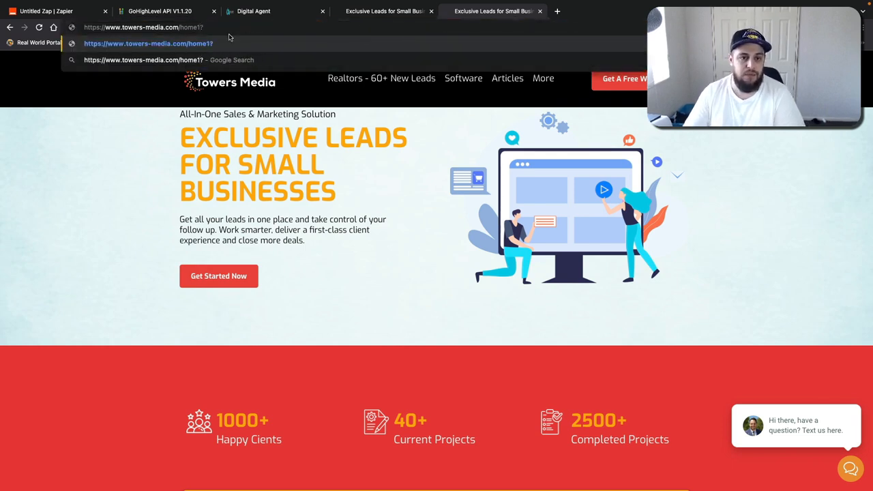
left_click_drag(180, 28, 228, 30)
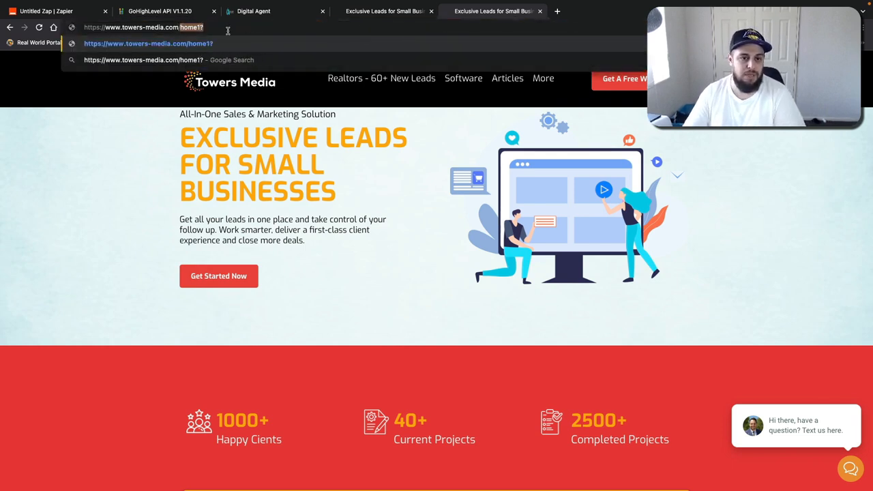
Step: Return to the zap editor and examine the shortener's url and longUrl test results
left_click(68, 15)
scroll(327, 419, "down", 2)
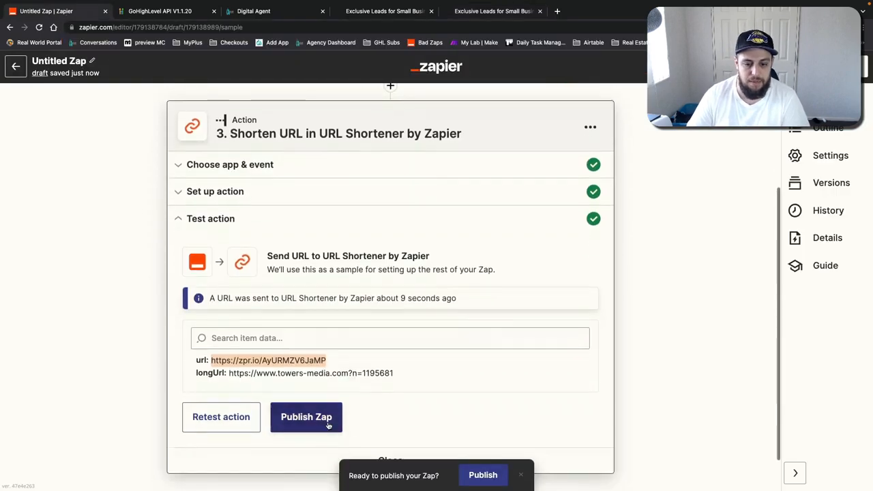
double_click(373, 371)
left_click_drag(308, 358, 324, 359)
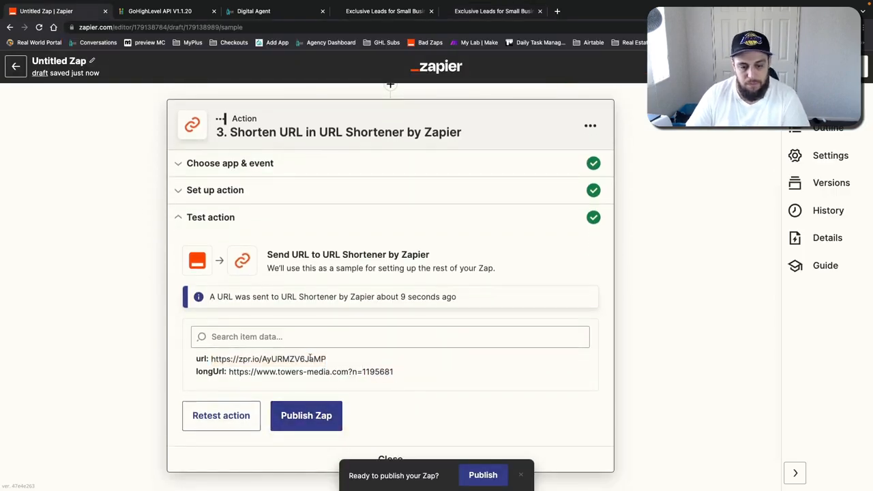
Step: Reopen the Formatter step and retest its action to generate a new random number
scroll(327, 355, "up", 3)
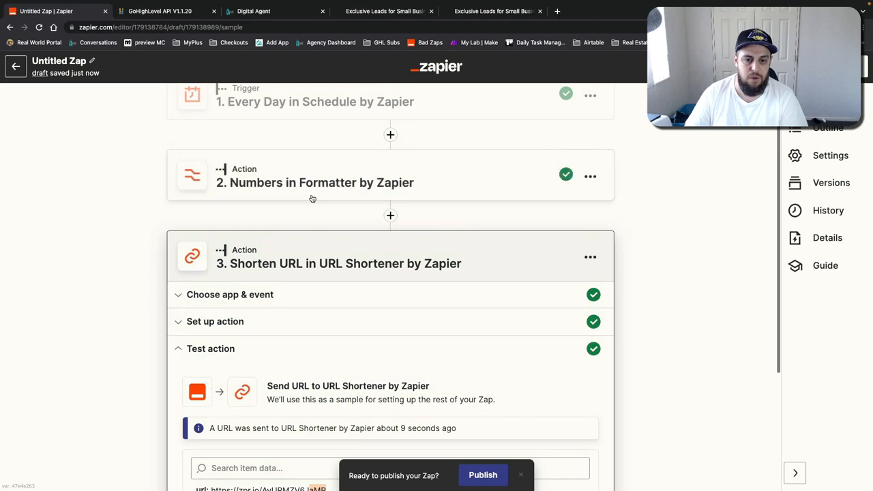
left_click(311, 197)
scroll(193, 349, "down", 1)
left_click(195, 324)
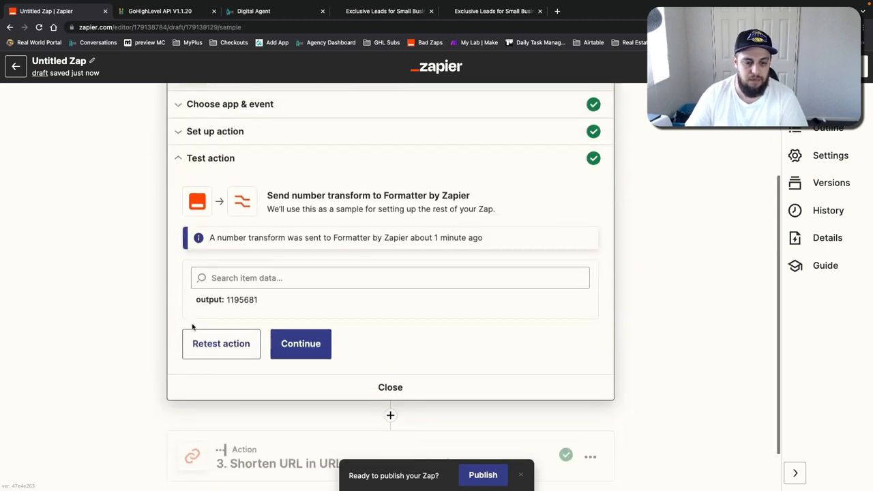
left_click(225, 346)
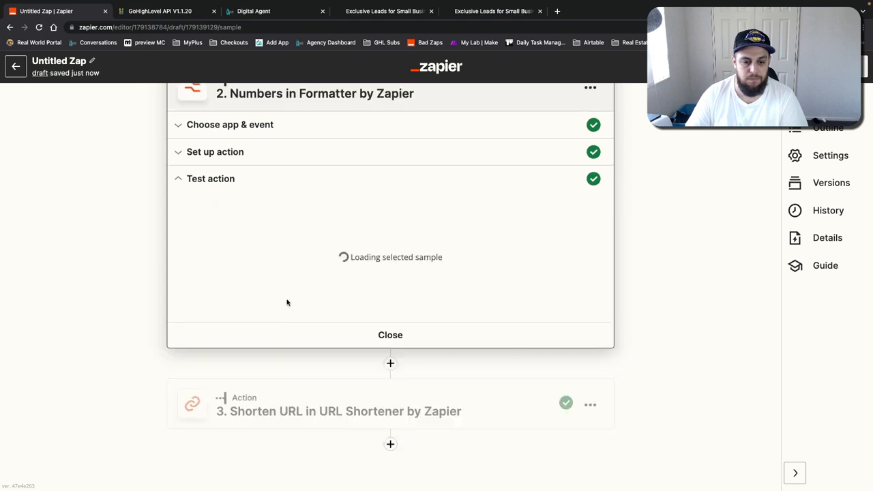
Step: Reopen the URL Shortener step and retest its action
left_click(318, 410)
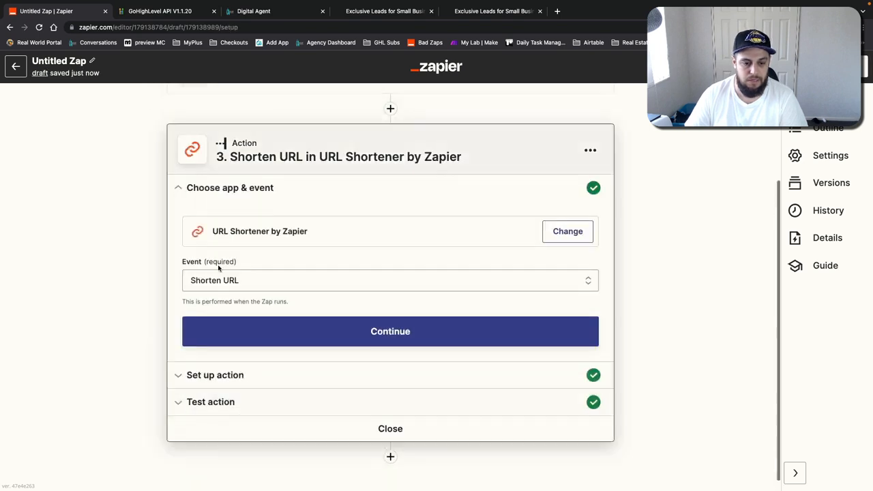
left_click(298, 402)
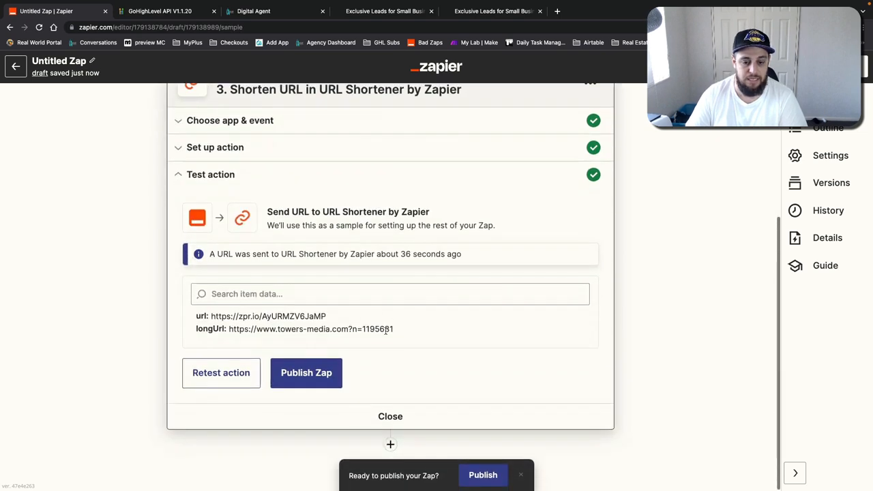
left_click_drag(309, 317, 328, 318)
left_click(258, 372)
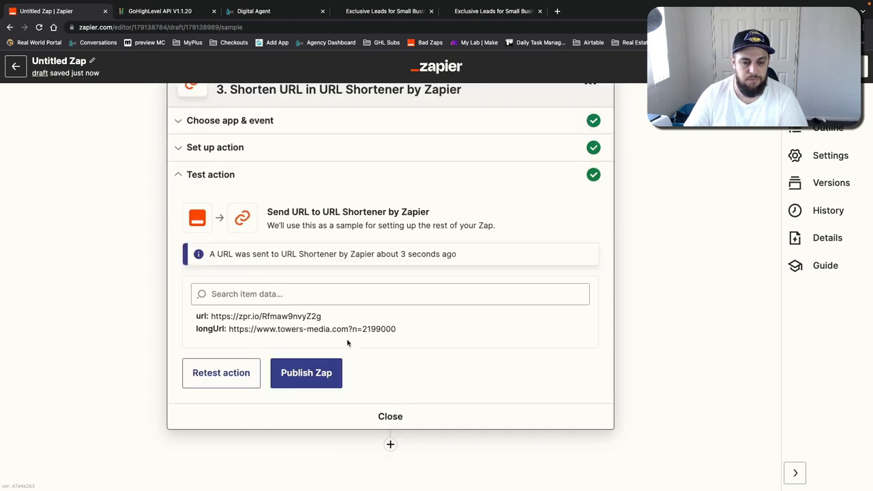
Step: Inspect the new shortened URL result, then close the URL Shortener step
left_click_drag(297, 317, 323, 317)
left_click(341, 248)
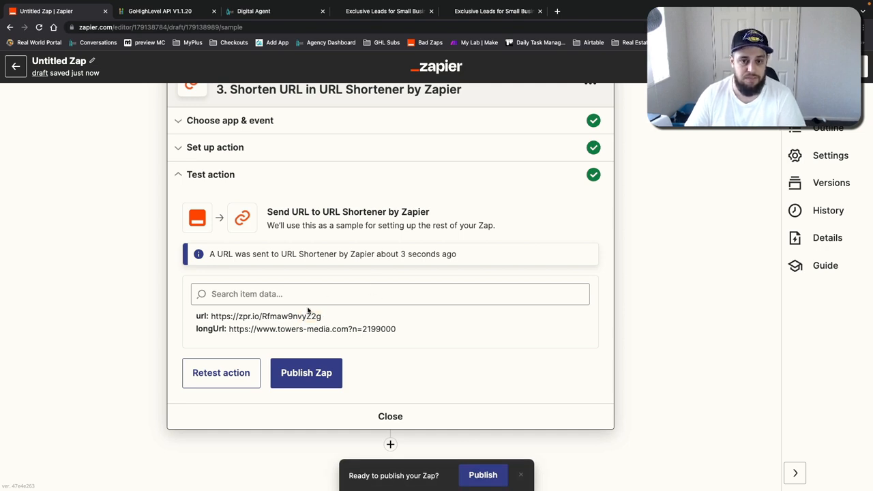
scroll(308, 311, "up", 5)
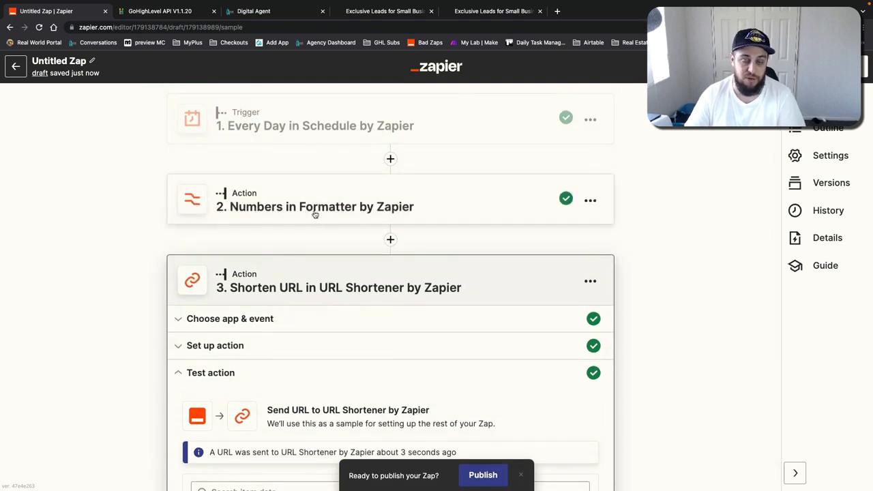
scroll(313, 215, "down", 5)
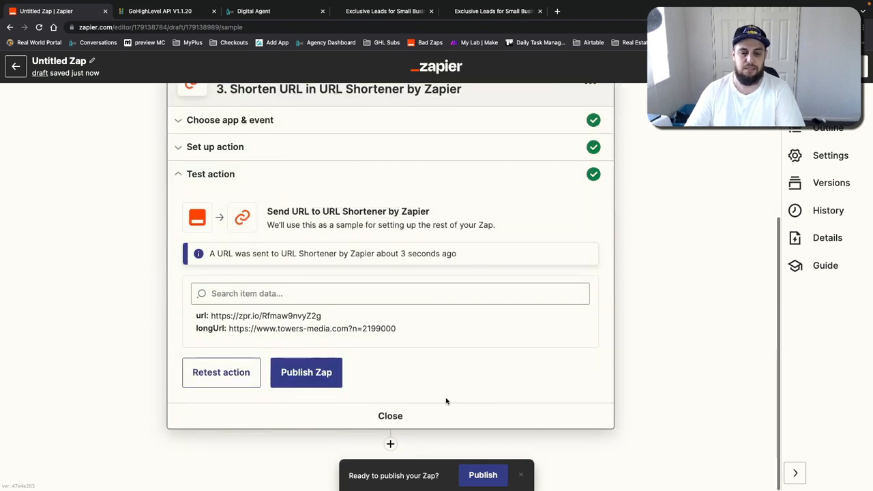
left_click(390, 415)
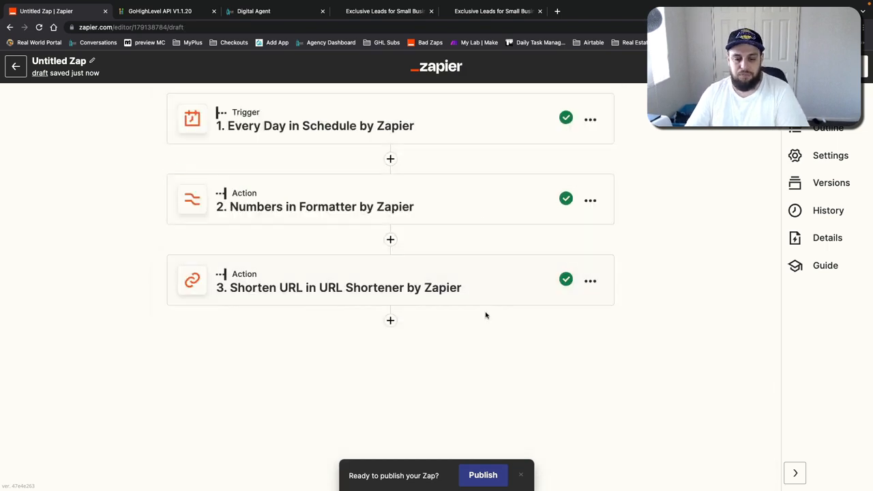
left_click(390, 320)
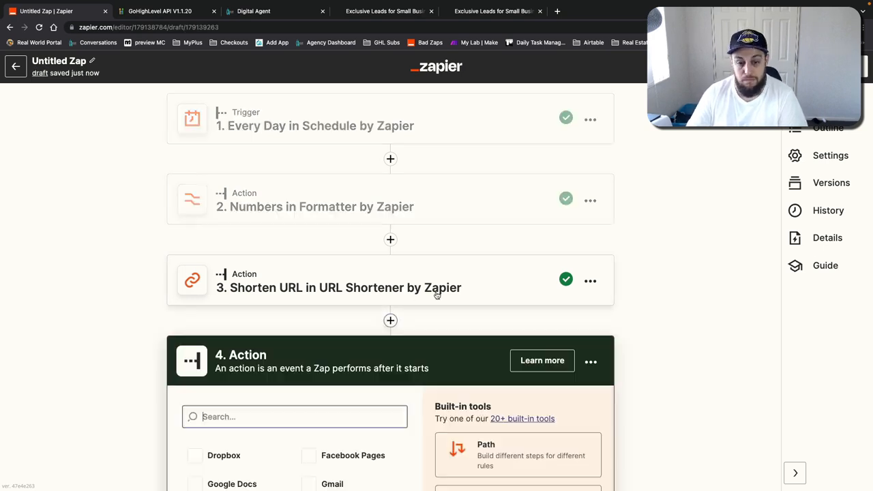
left_click(591, 362)
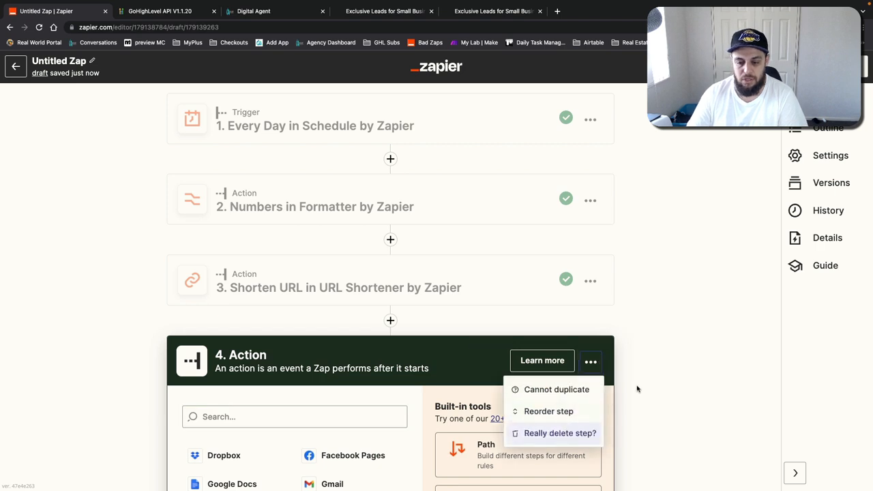
left_click(575, 435)
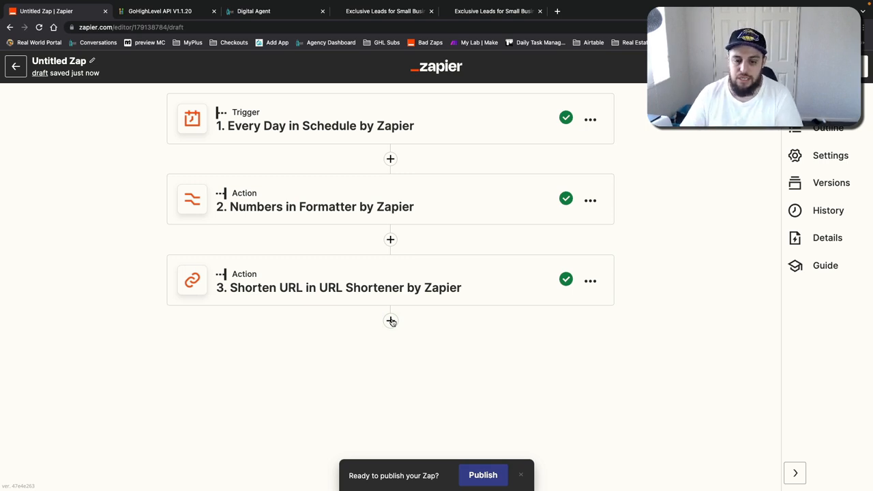
Step: Add a new action step and copy the PUT /v1/custom-values/:customValueId endpoint URL from the GoHighLevel API docs
left_click(390, 320)
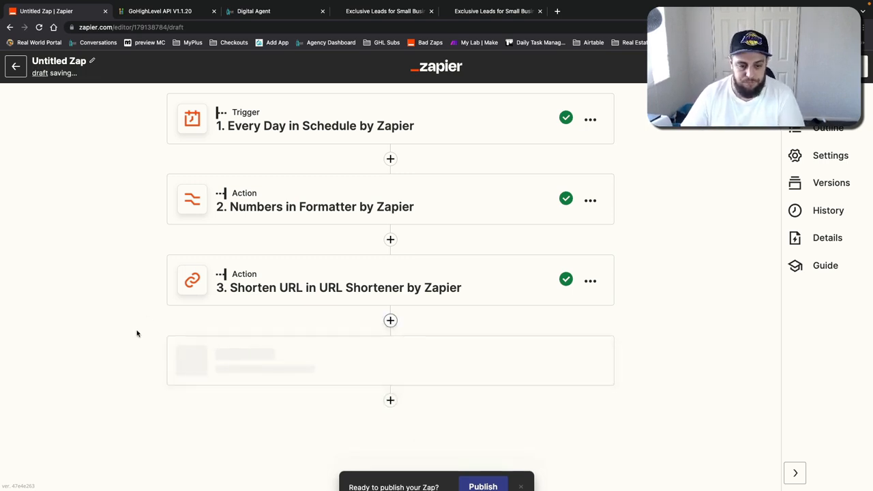
left_click(148, 12)
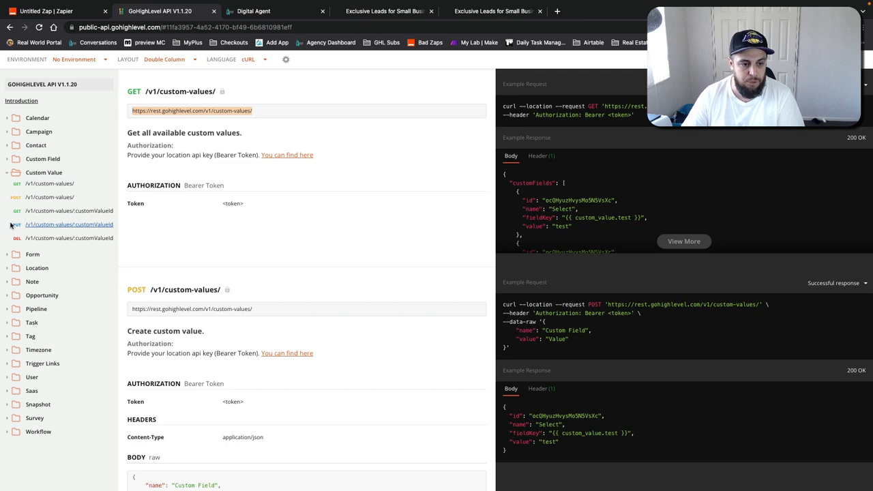
left_click(51, 225)
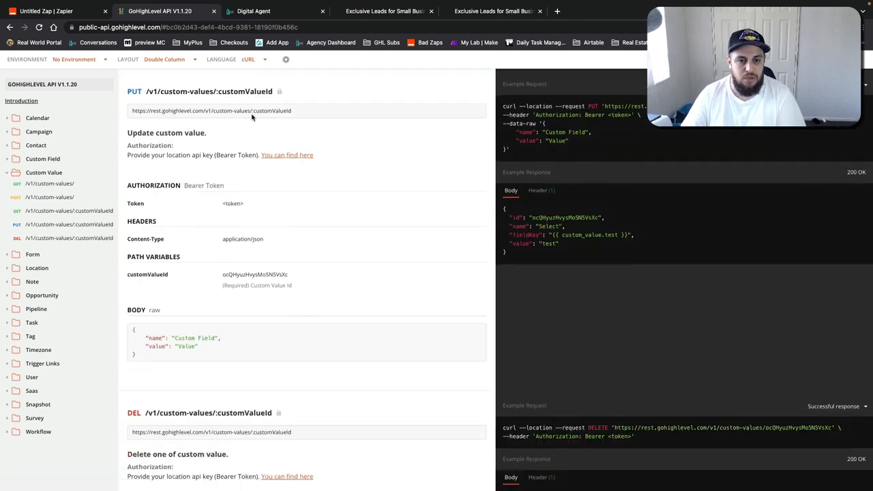
triple_click(227, 112)
left_click_drag(330, 111, 253, 115)
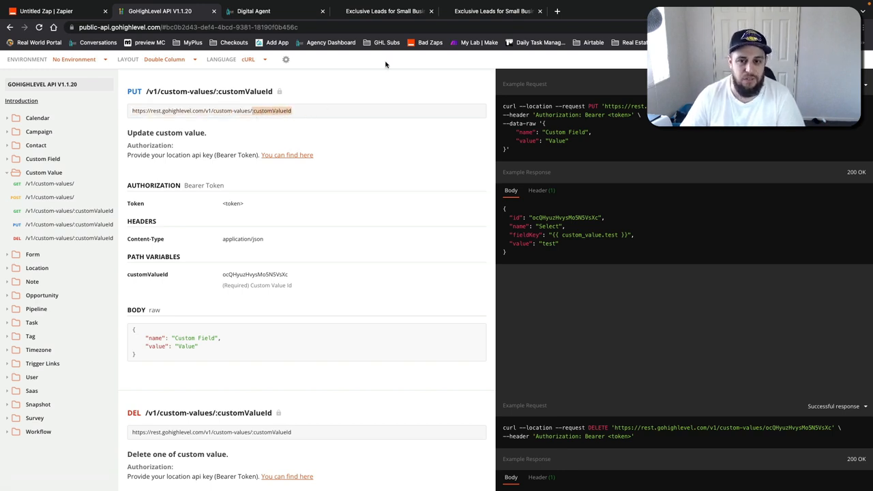
triple_click(220, 109)
Step: Set up the new action as a Webhooks by Zapier Custom Request event
left_click(55, 12)
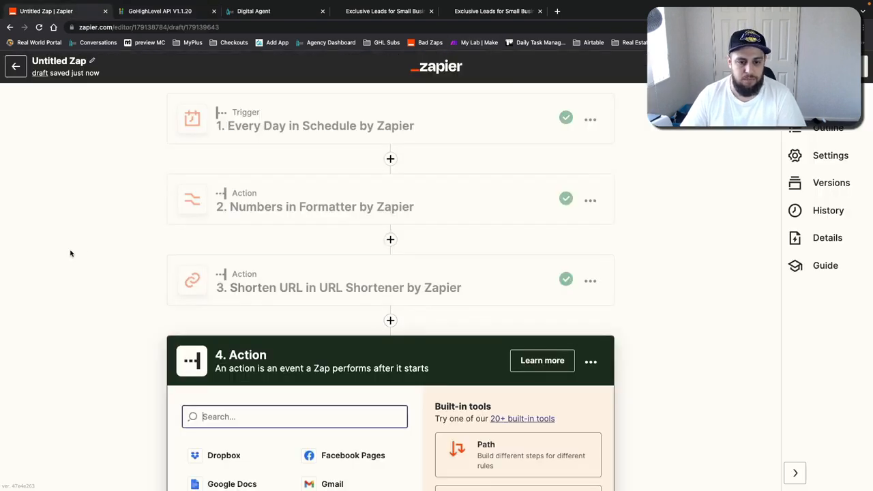
scroll(113, 259, "down", 2)
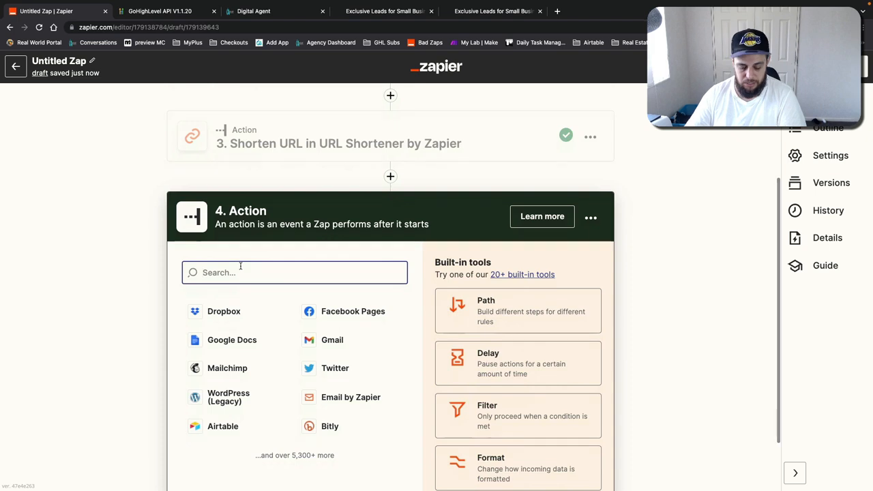
type("webhook")
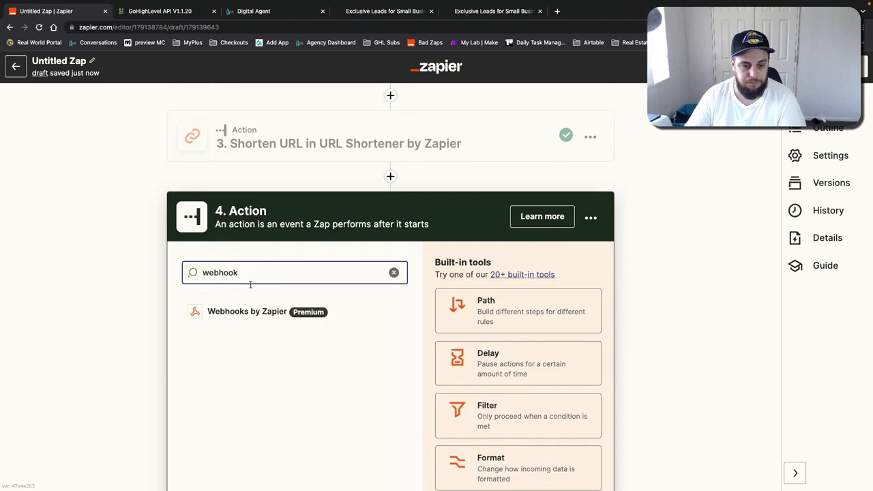
left_click(249, 311)
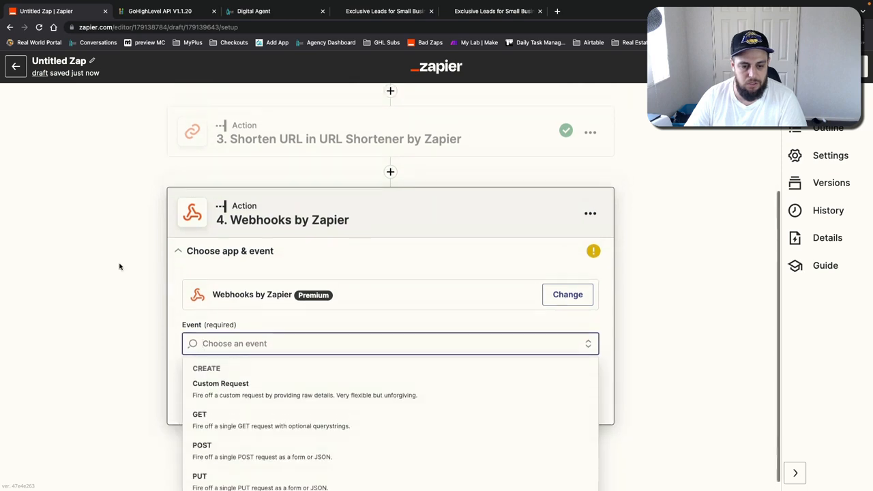
left_click(222, 377)
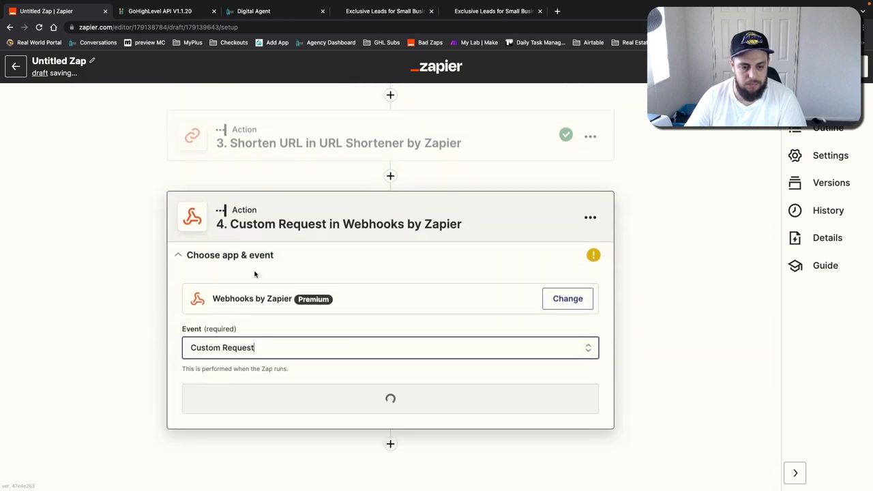
left_click(279, 371)
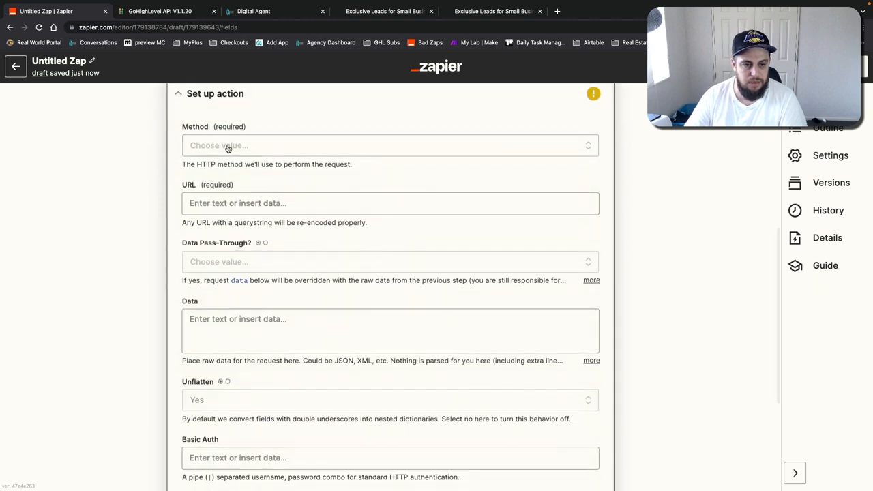
Step: Set the Custom Request method to PUT and reconfirm the Custom Request event
left_click(226, 146)
left_click(212, 292)
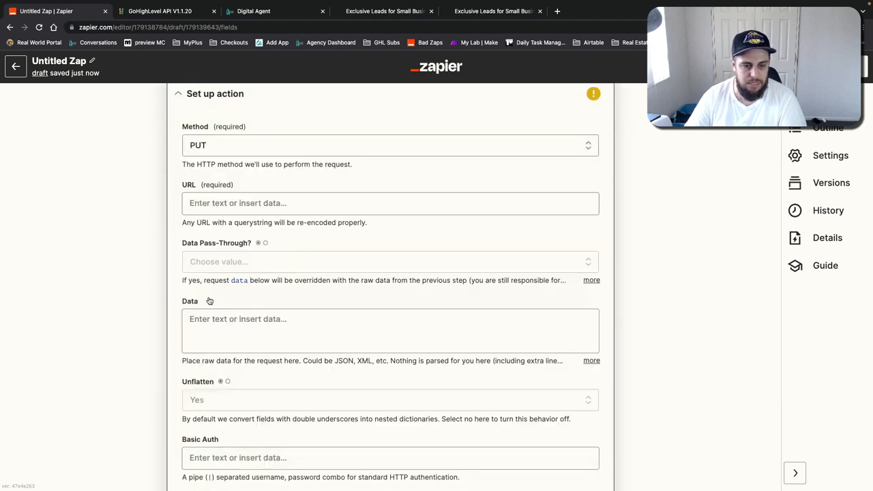
scroll(150, 173, "up", 2)
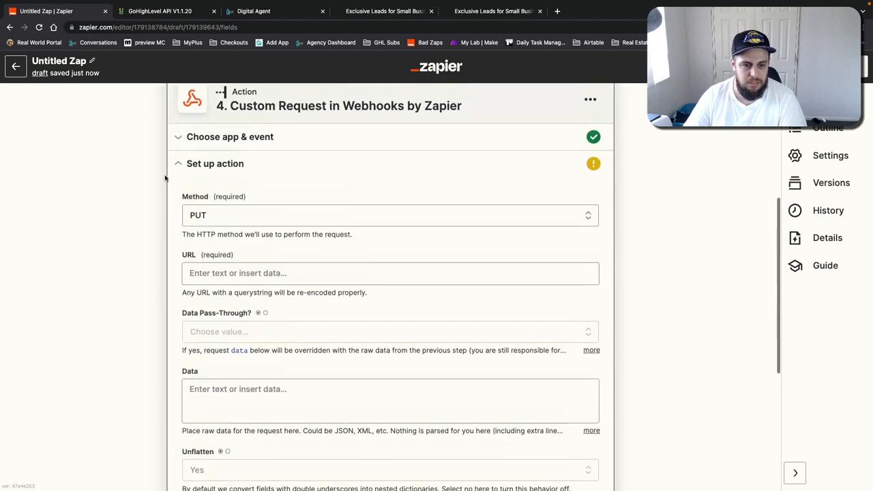
left_click(253, 137)
left_click(334, 323)
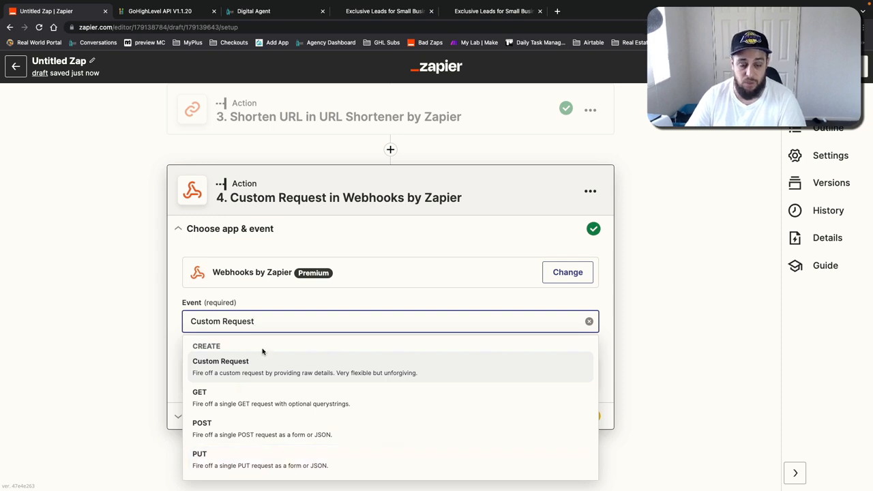
left_click(221, 368)
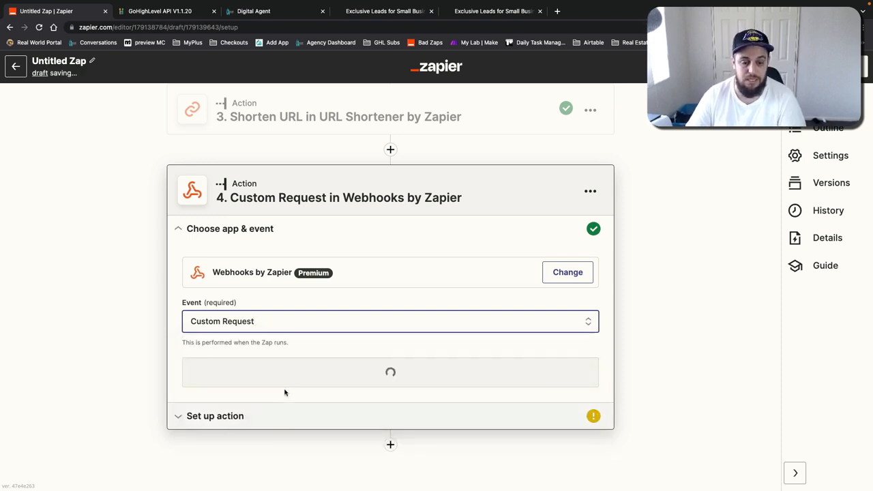
left_click(298, 378)
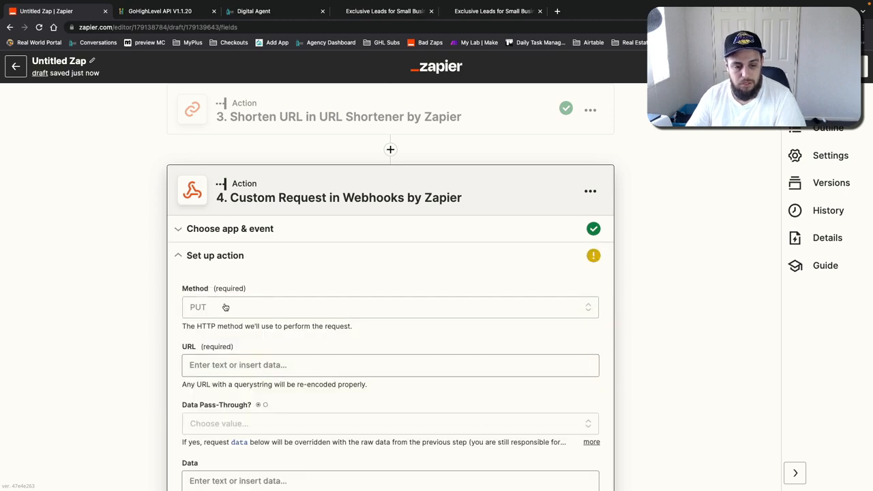
Step: Paste the copied custom-values endpoint URL into the request's URL field
left_click(220, 204)
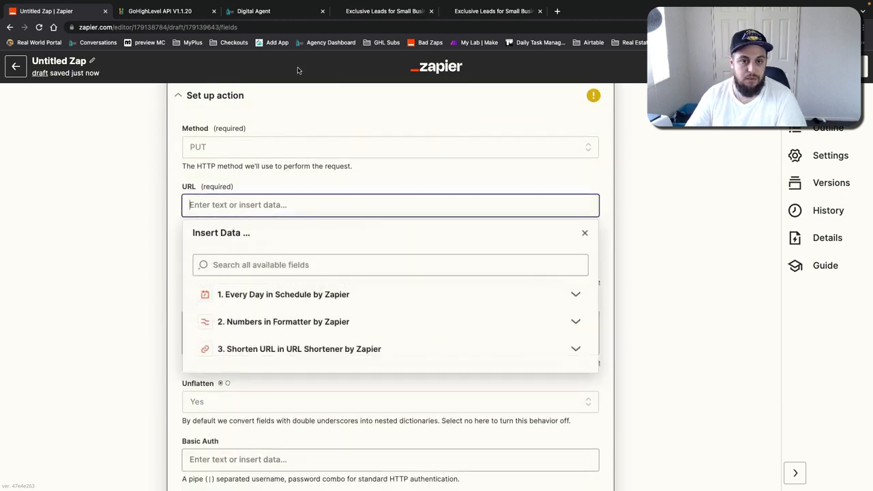
left_click(265, 12)
left_click(178, 9)
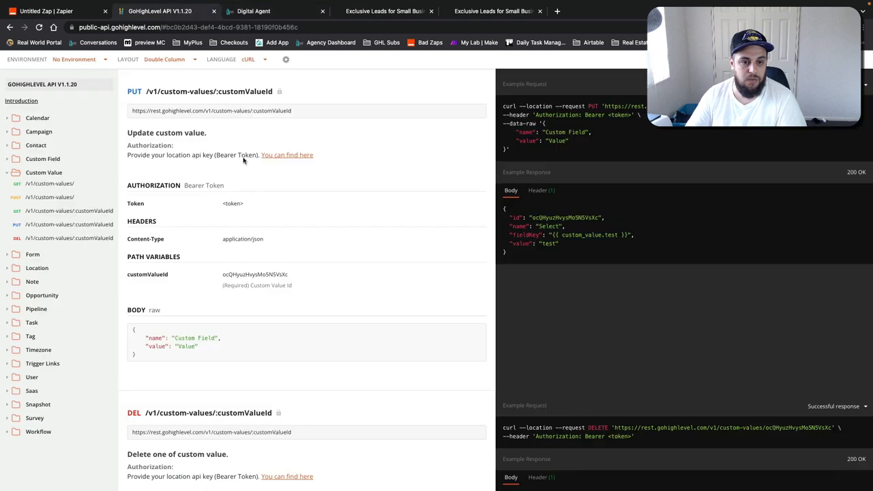
triple_click(218, 111)
key("ctrl+c")
key("ctrl+1")
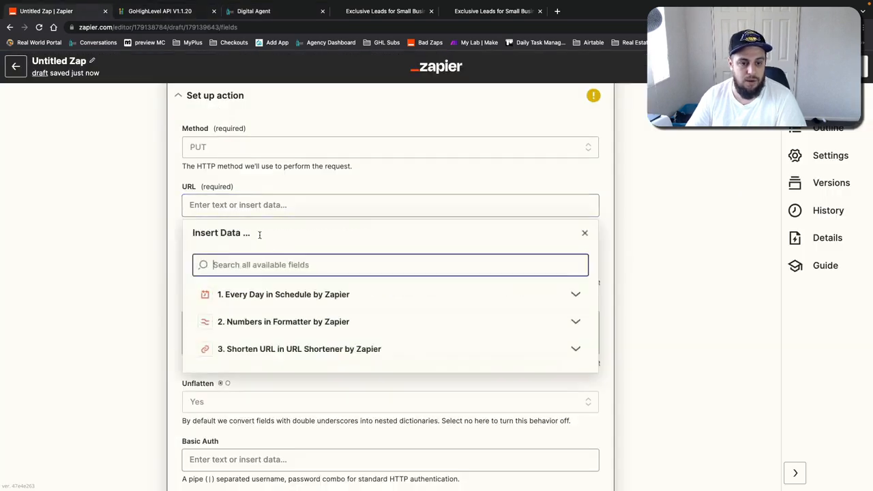
key("ctrl+v")
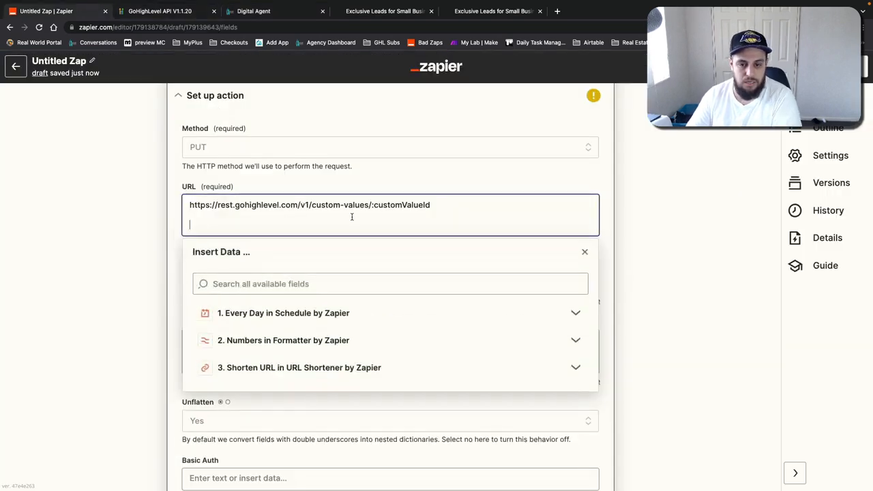
key("BackSpace")
Step: Replace :customValueId in the URL with the custom value ID sr2ifRDuvDWyx8uBH61G
left_click_drag(371, 205, 451, 205)
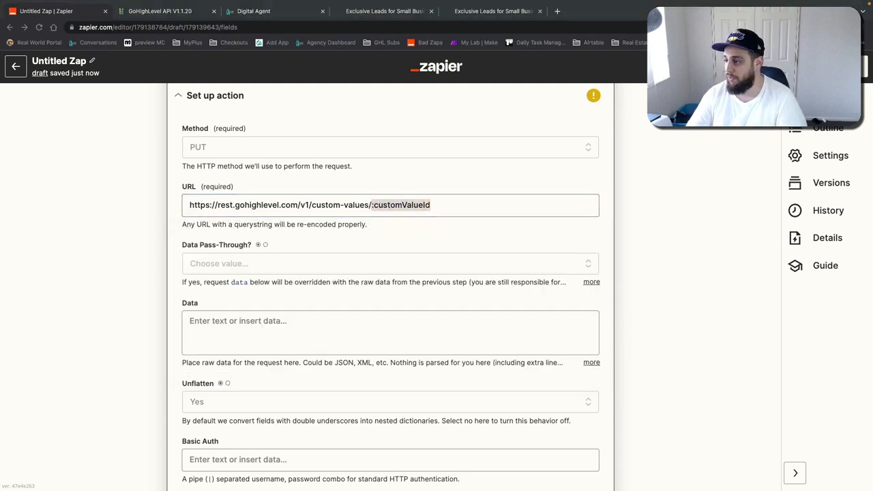
left_click(406, 204)
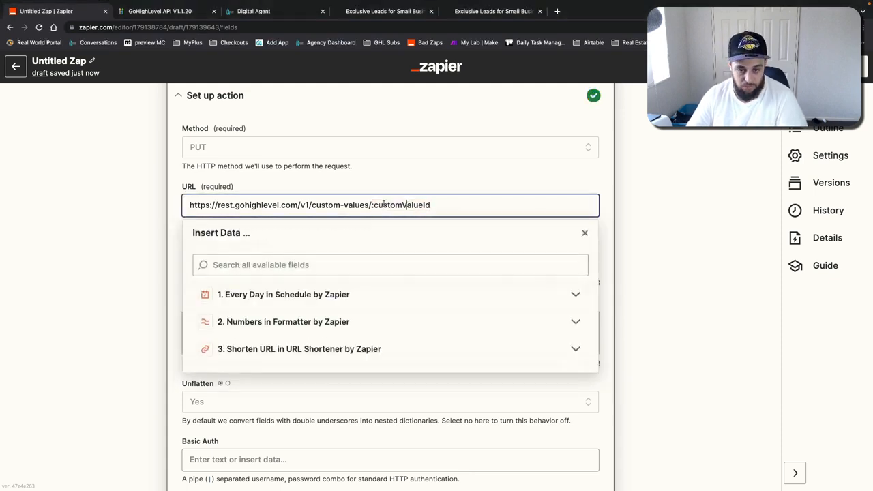
left_click_drag(371, 205, 493, 197)
type("sr2ifRDuvDWyx8uBH61G")
left_click(623, 198)
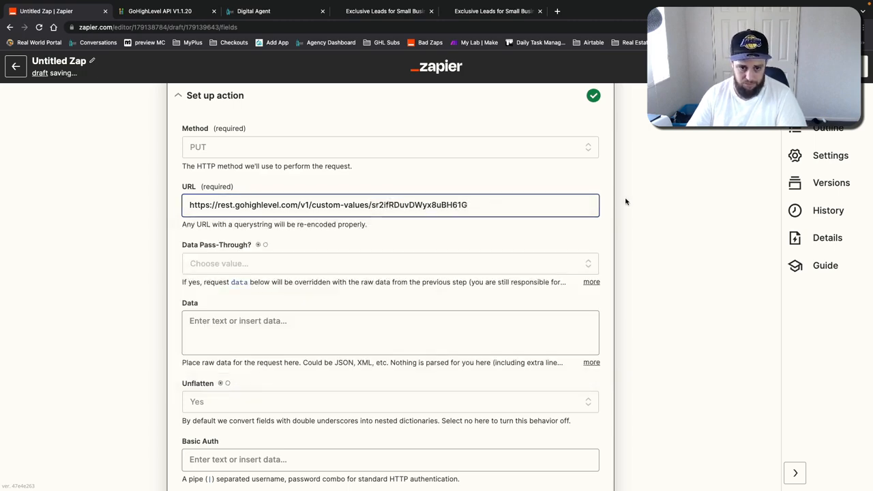
Step: Add an Authorization header whose value begins with Bearer
scroll(477, 225, "down", 1)
left_click(308, 230)
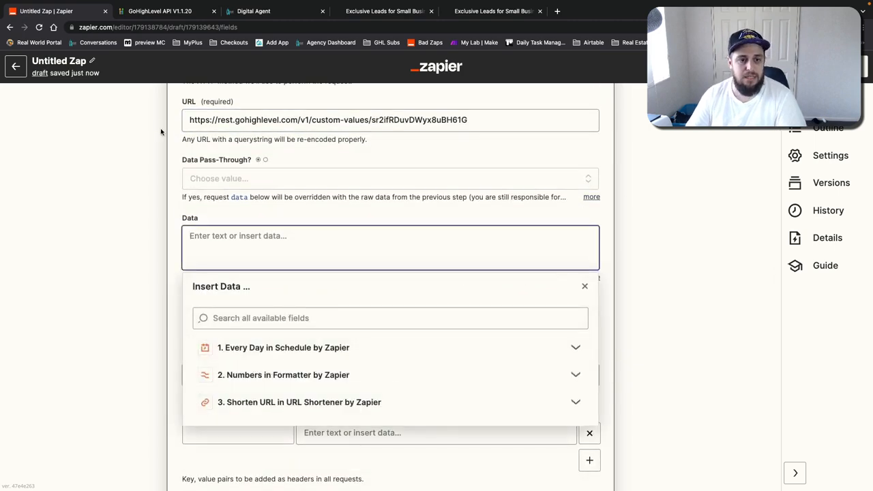
scroll(114, 214, "down", 2)
left_click(124, 221)
left_click(213, 232)
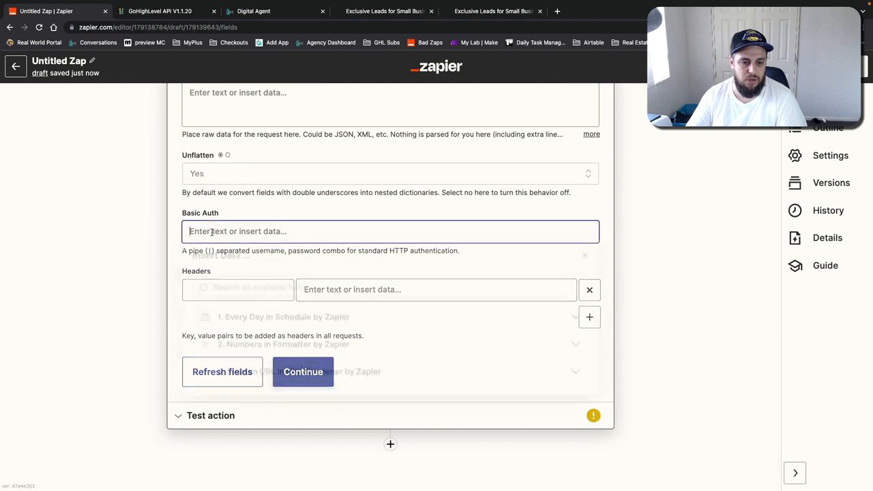
left_click(102, 256)
left_click(193, 289)
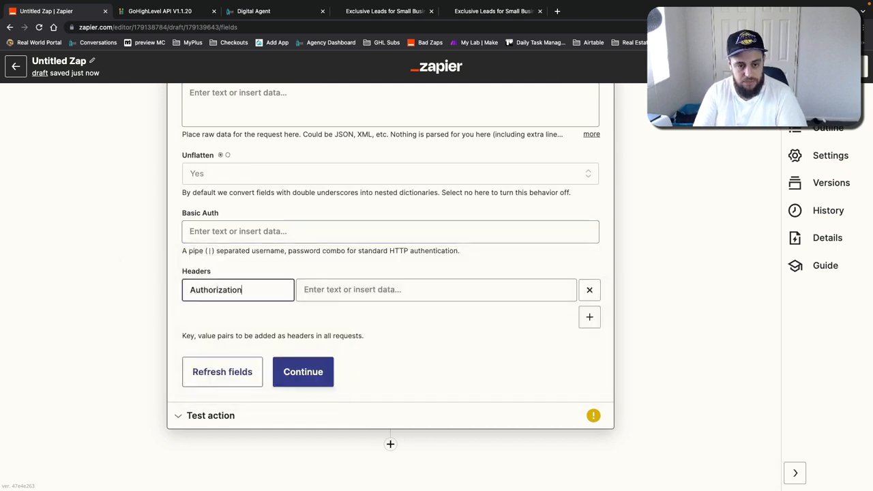
left_click(306, 291)
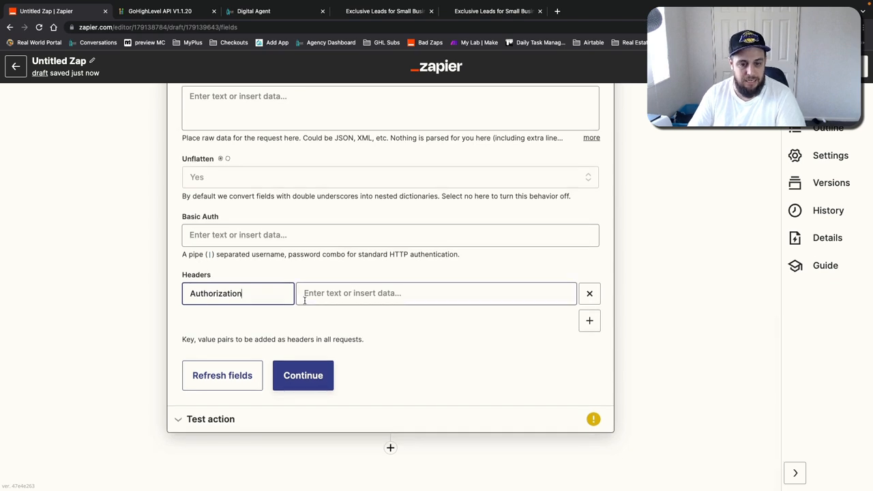
type("Bearer")
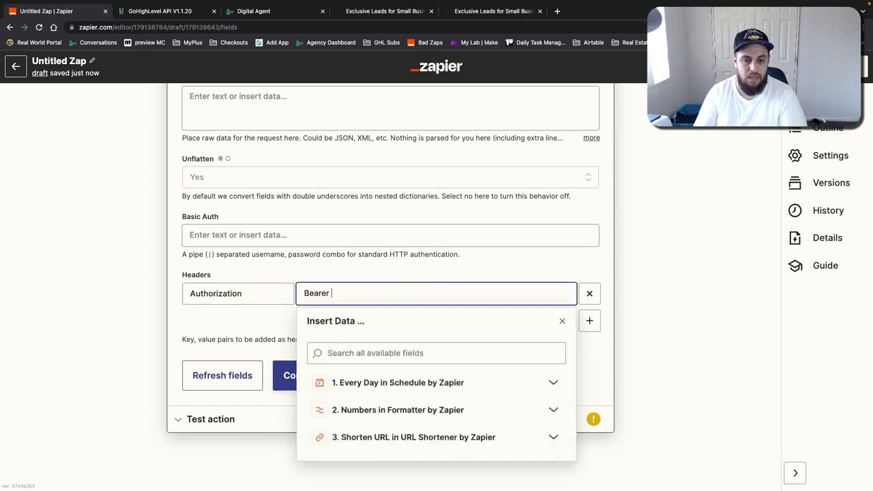
Step: Copy the location API key from the Business Profile settings and paste it after Bearer in the Authorization header
left_click(264, 12)
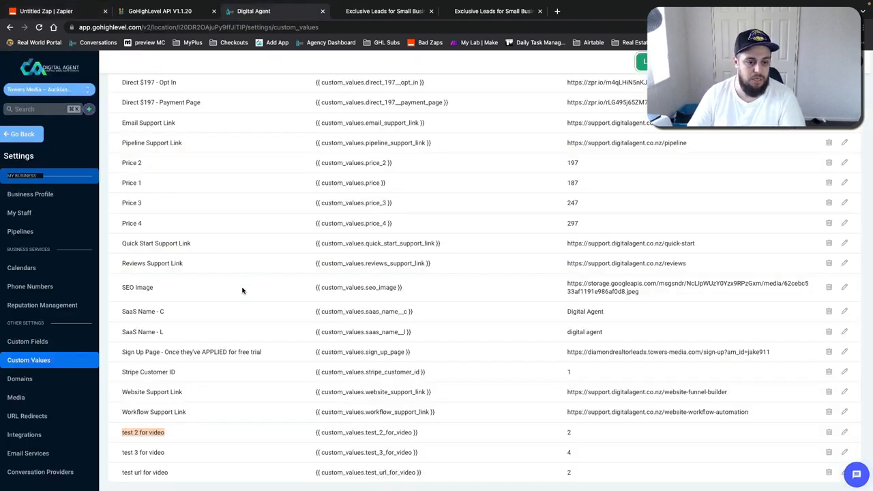
left_click(34, 193)
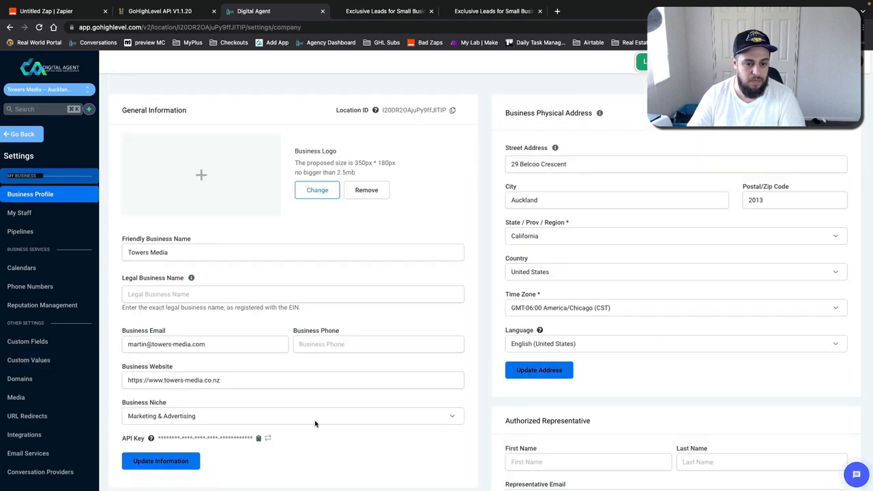
left_click(259, 440)
key("super+1")
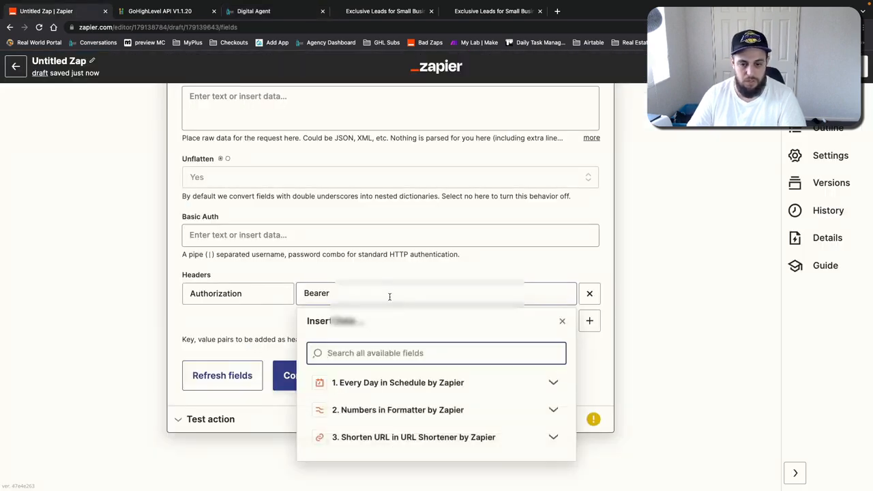
key("super+v")
Step: Add a second header, Content-Type, set to application/json
left_click(261, 320)
left_click(589, 321)
left_click(241, 317)
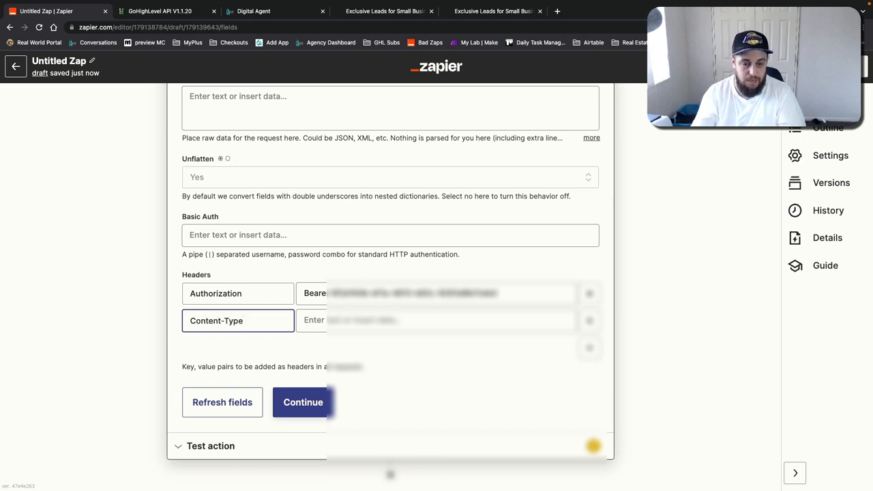
left_click(306, 322)
type("application/json")
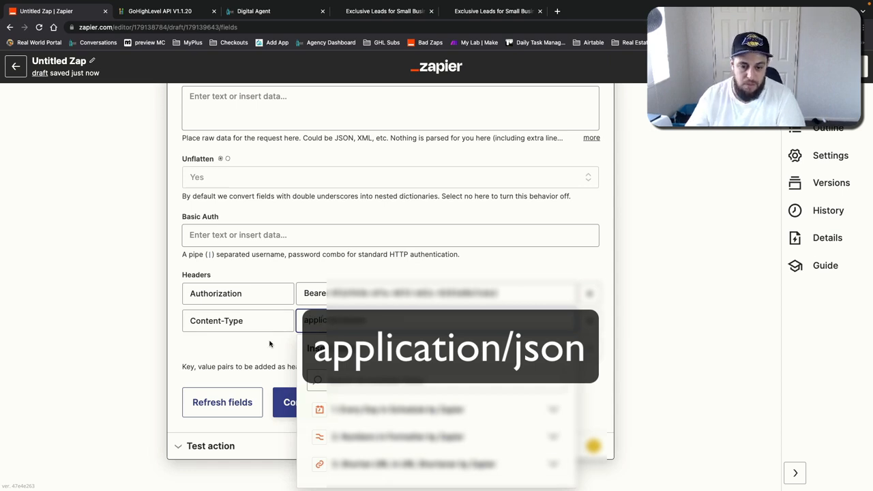
left_click(269, 343)
scroll(266, 342, "up", 3)
scroll(259, 341, "down", 2)
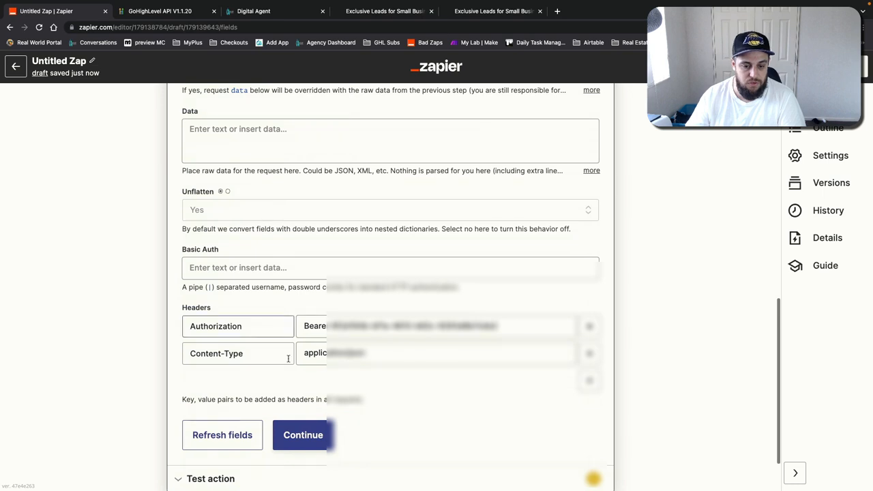
Step: Copy the example JSON body from the API documentation and paste it into the webhook's Data field
scroll(260, 341, "up", 4)
left_click(232, 279)
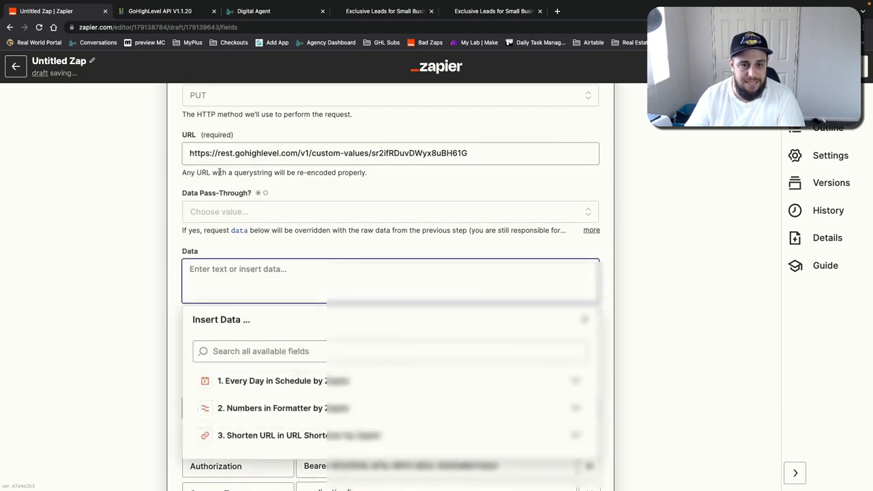
left_click(170, 11)
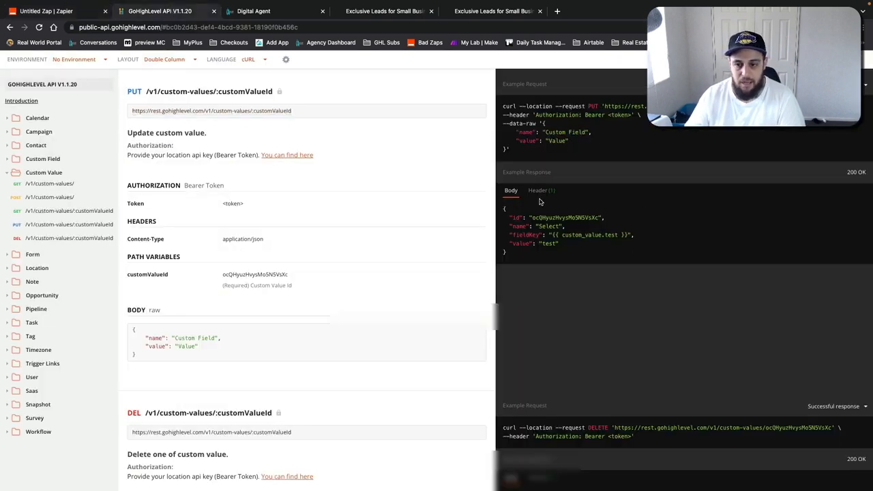
left_click_drag(165, 358, 132, 332)
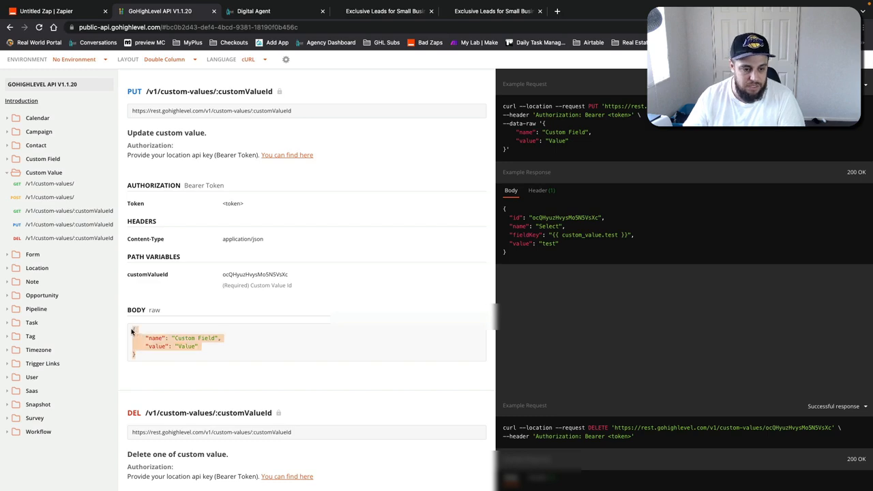
right_click(178, 353)
left_click(183, 361)
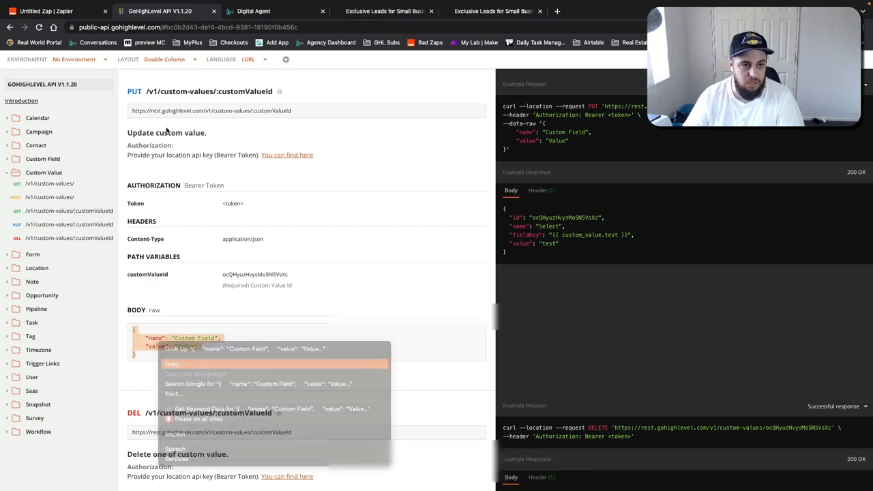
left_click(66, 11)
key("ctrl+v")
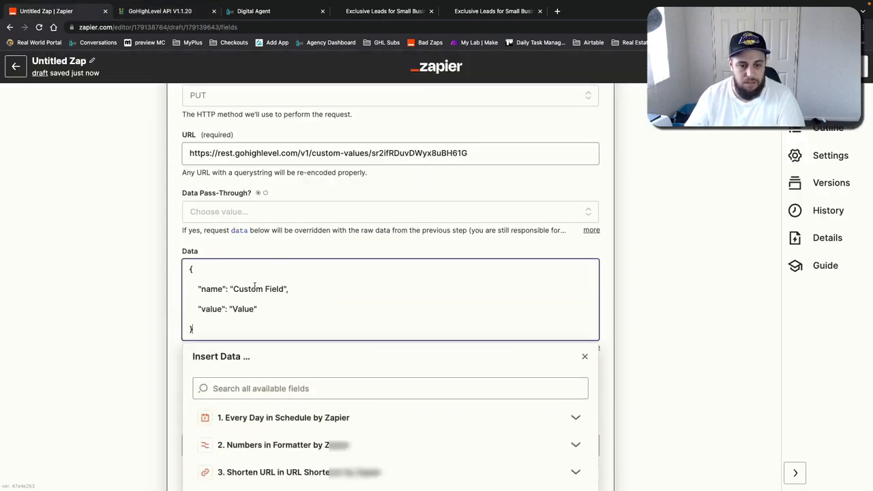
Step: Replace "Custom Field" in the Data JSON with the custom value name test 2 for video, copied from Custom Values
double_click(206, 289)
left_click(257, 289)
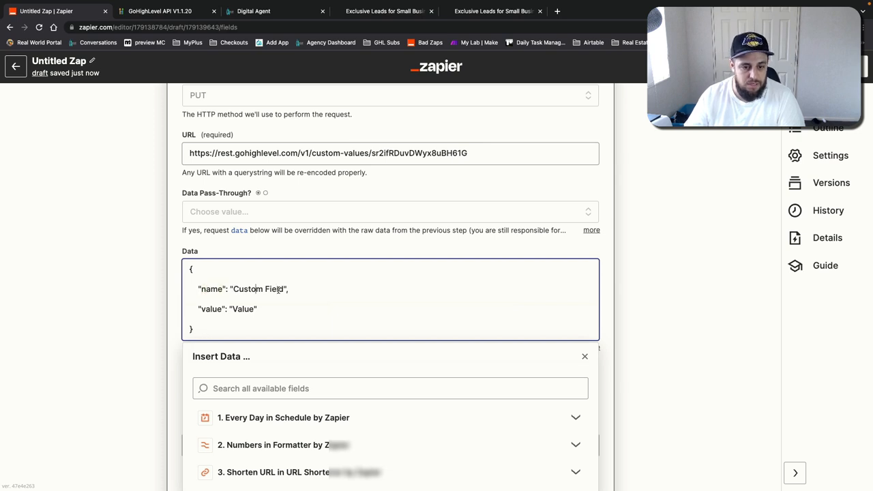
left_click_drag(284, 289, 235, 290)
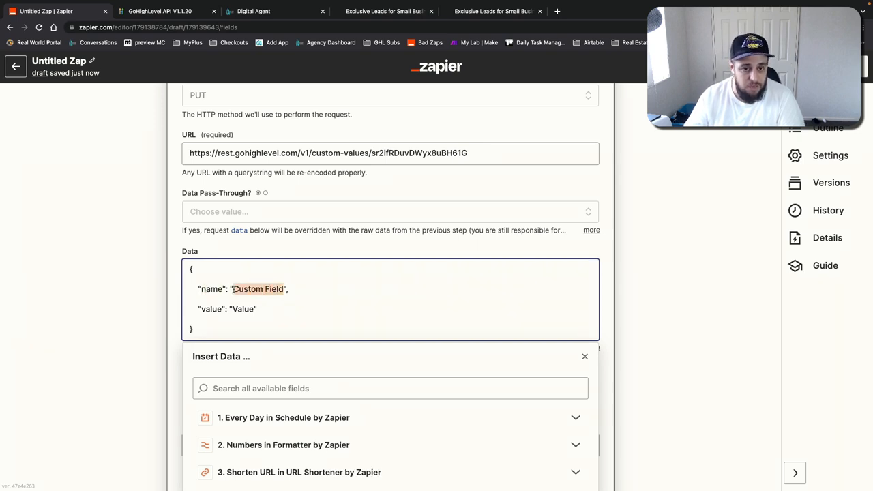
key("super+Tab")
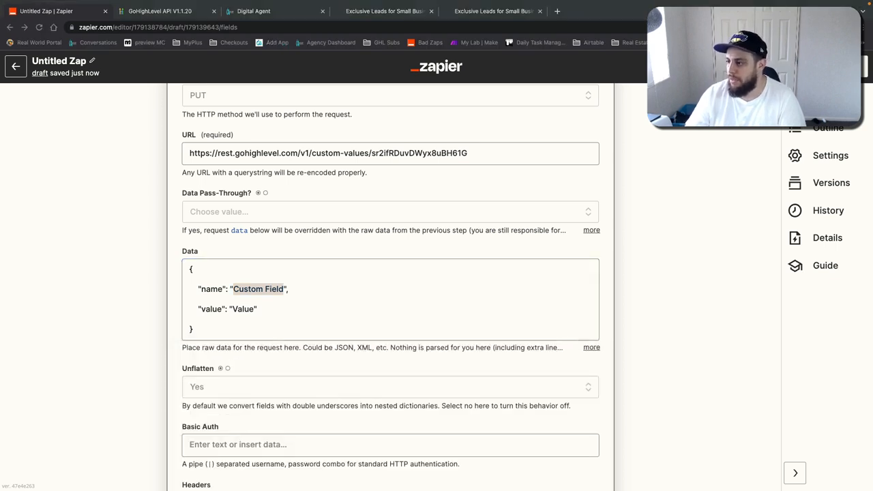
left_click(297, 17)
left_click(28, 359)
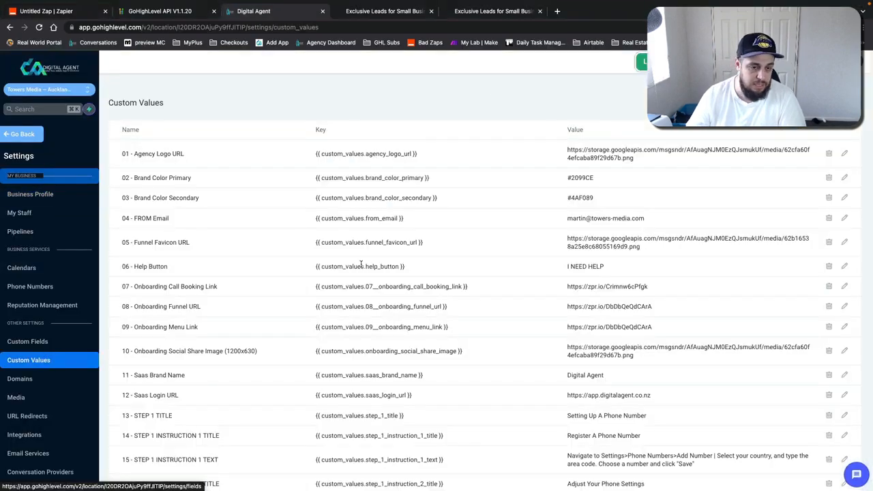
scroll(366, 264, "down", 20)
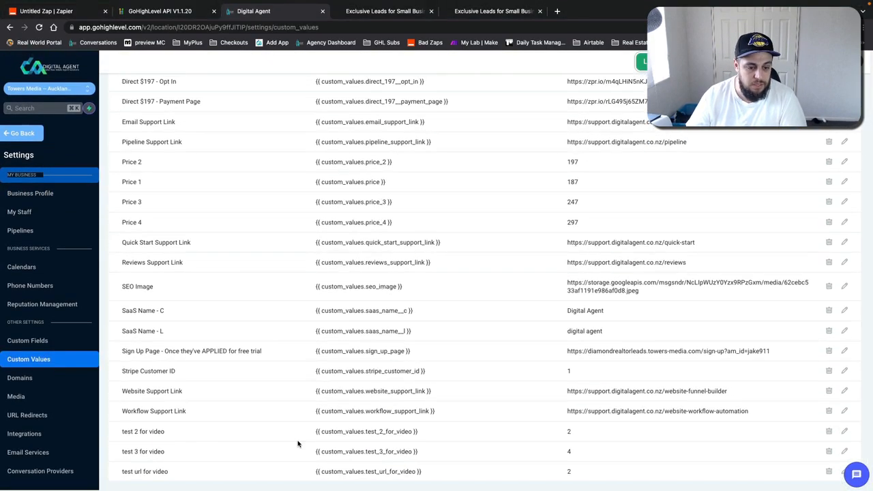
left_click_drag(166, 433, 121, 435)
left_click(176, 437)
left_click_drag(176, 437, 120, 437)
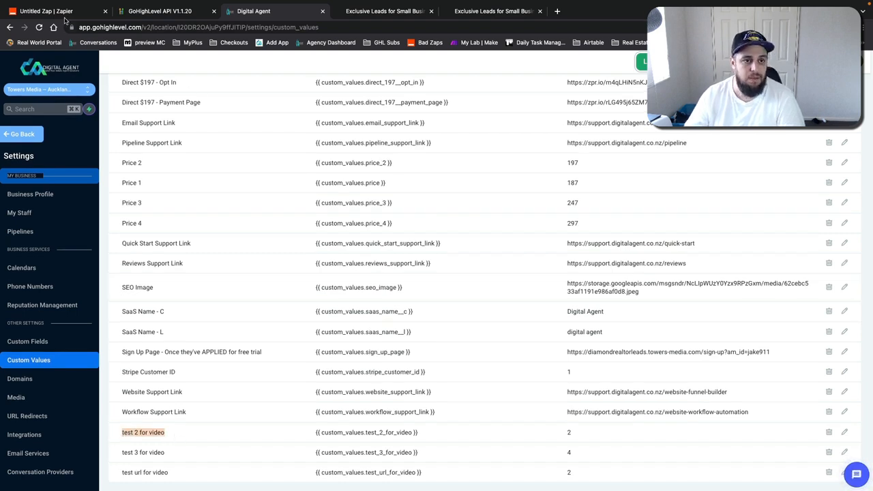
left_click(58, 11)
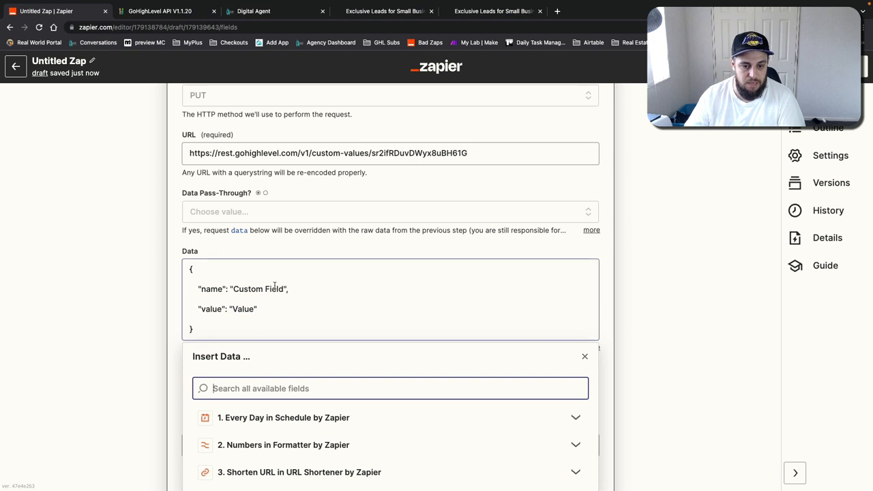
left_click_drag(283, 288, 239, 288)
key("ctrl+v")
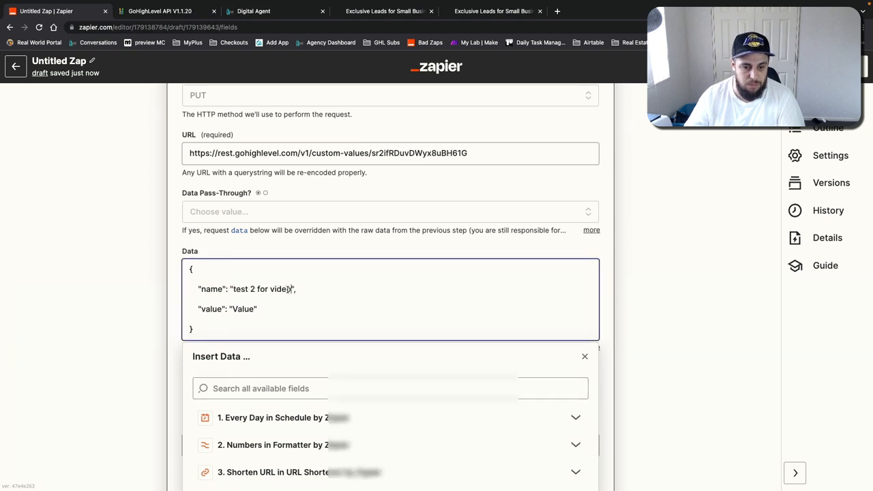
Step: Replace "Value" in the Data JSON with the URL output of the Shorten URL step
scroll(292, 289, "down", 3)
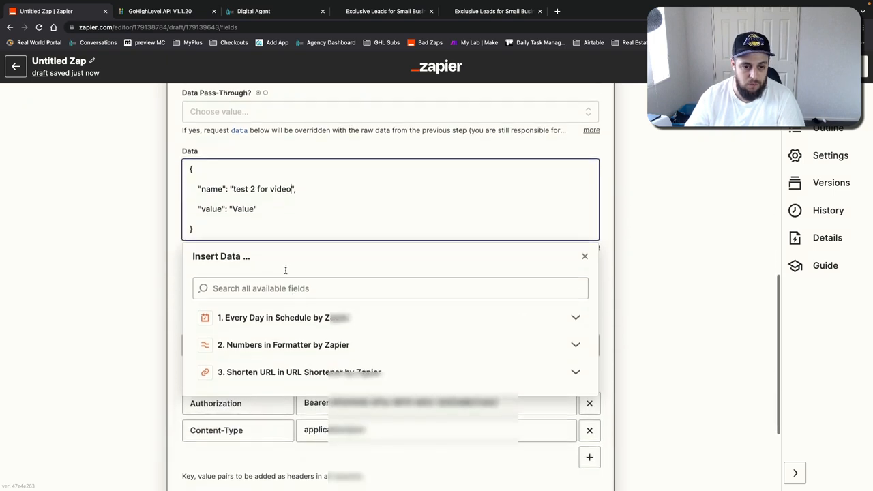
double_click(244, 208)
left_click(273, 371)
scroll(156, 341, "down", 1)
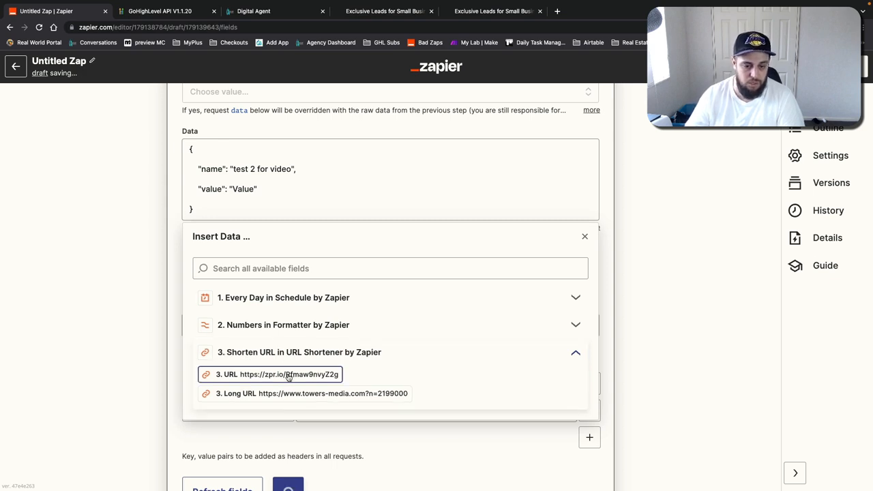
left_click(287, 376)
left_click(145, 197)
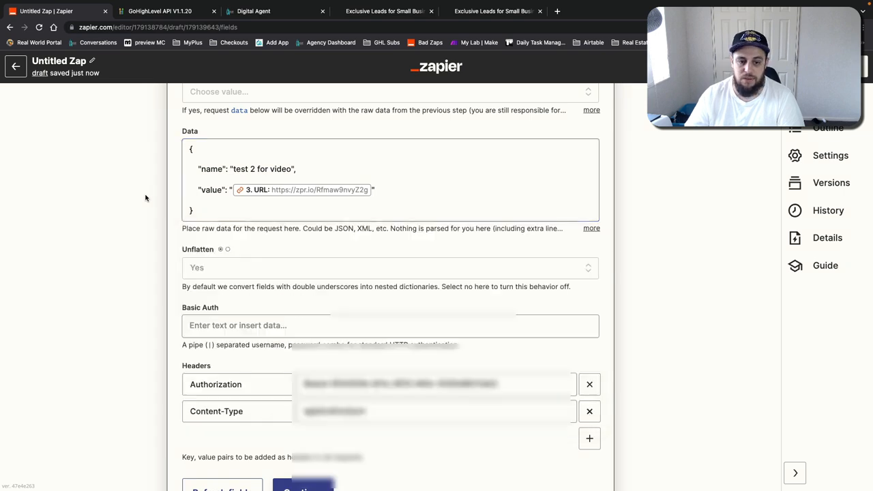
Step: Continue to testing and run the test of the webhook action
scroll(327, 410, "down", 1)
left_click(321, 470)
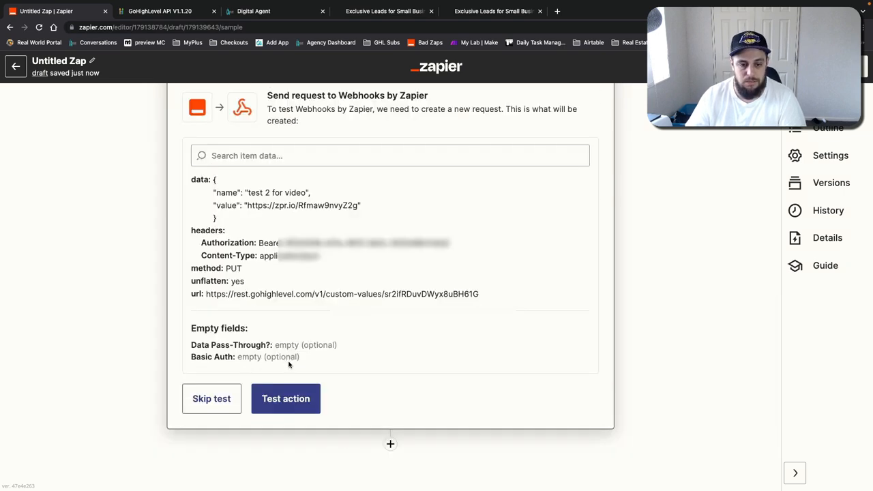
left_click(275, 403)
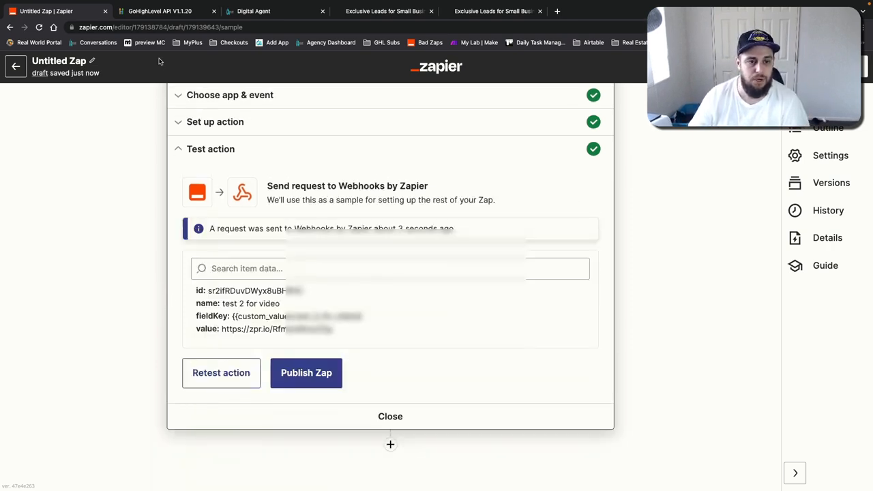
Step: Reload the Custom Values list and check the test 2 for video value
left_click(247, 11)
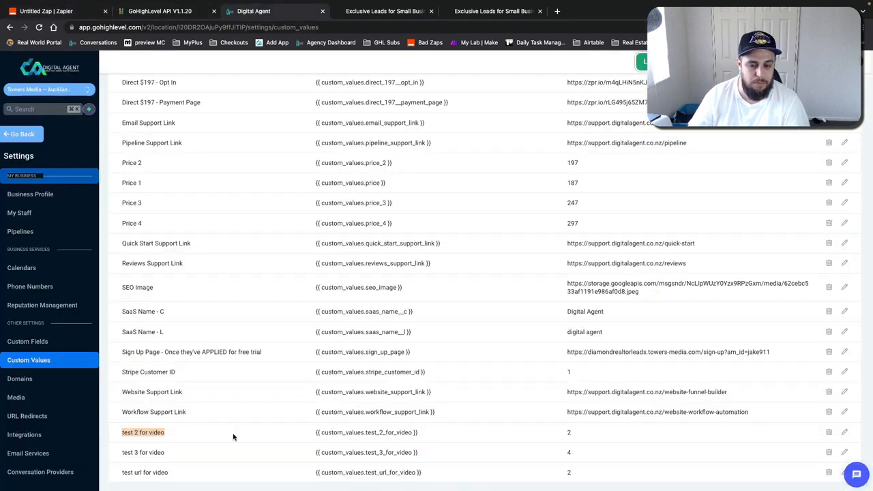
left_click(28, 382)
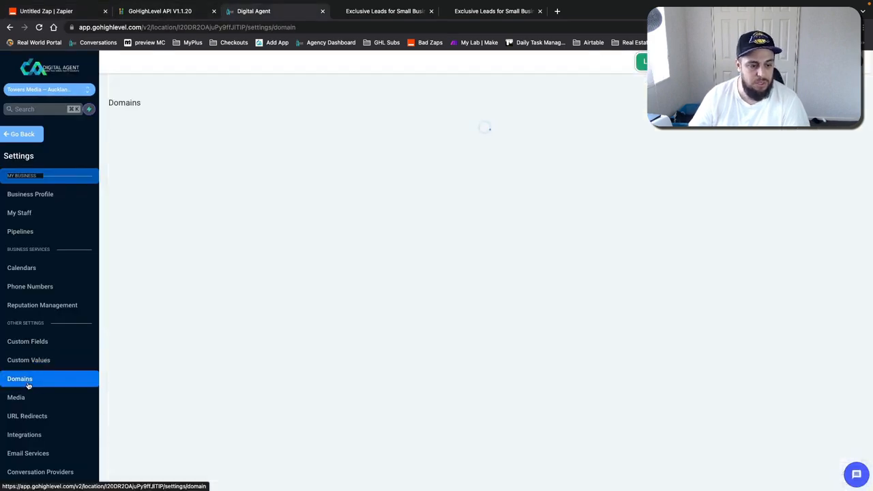
left_click(32, 359)
scroll(412, 294, "down", 20)
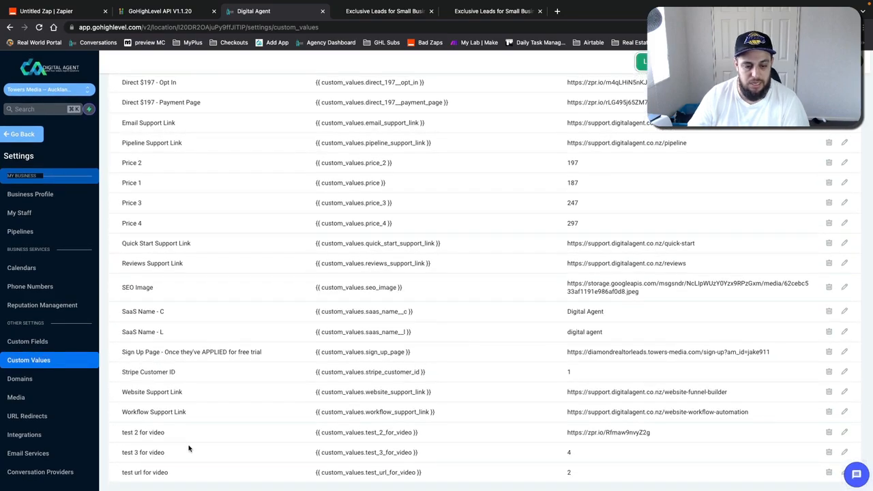
left_click_drag(173, 444, 126, 433)
left_click_drag(682, 440, 558, 432)
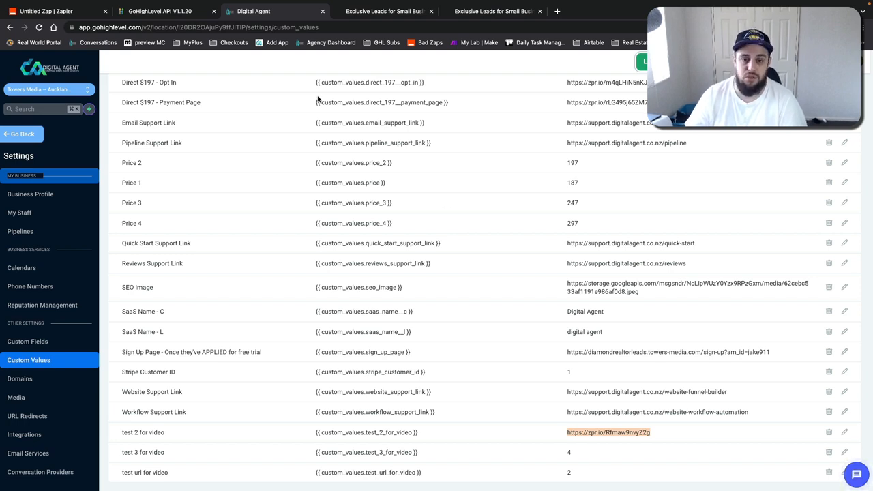
Step: Return to the zap overview, open the webhook step's options, and reopen the Custom Request step
left_click(75, 11)
left_click(399, 417)
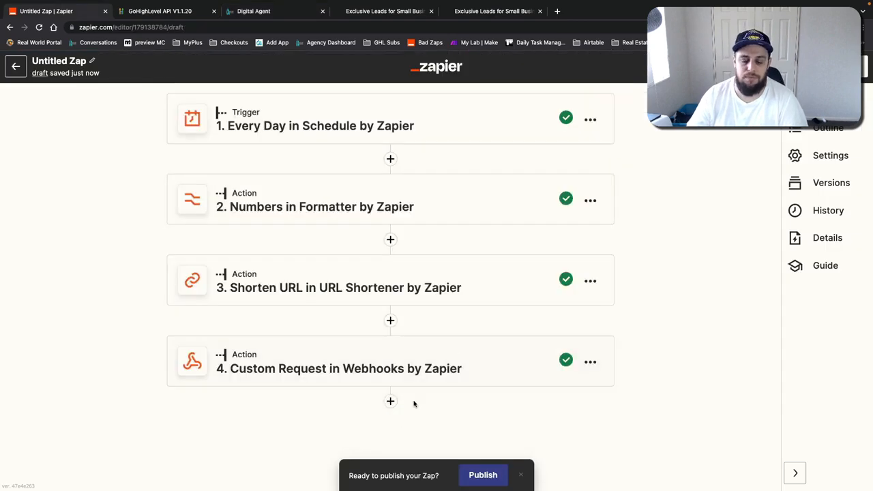
left_click(590, 363)
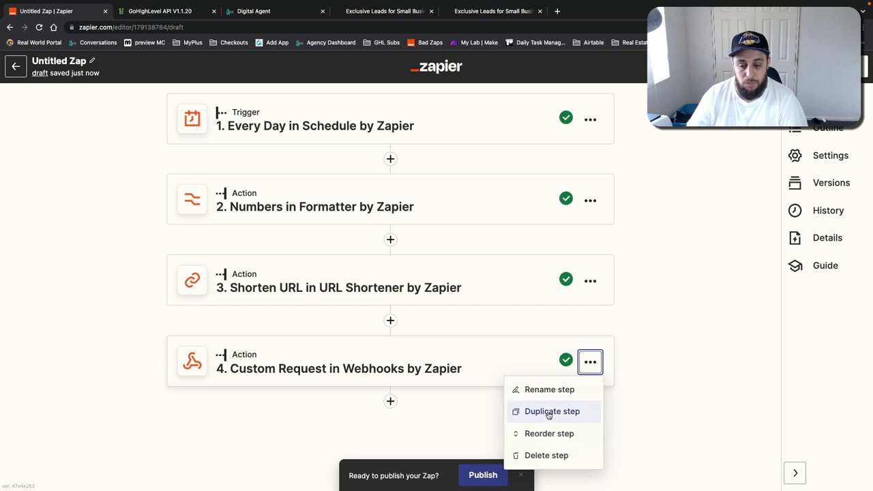
left_click(685, 401)
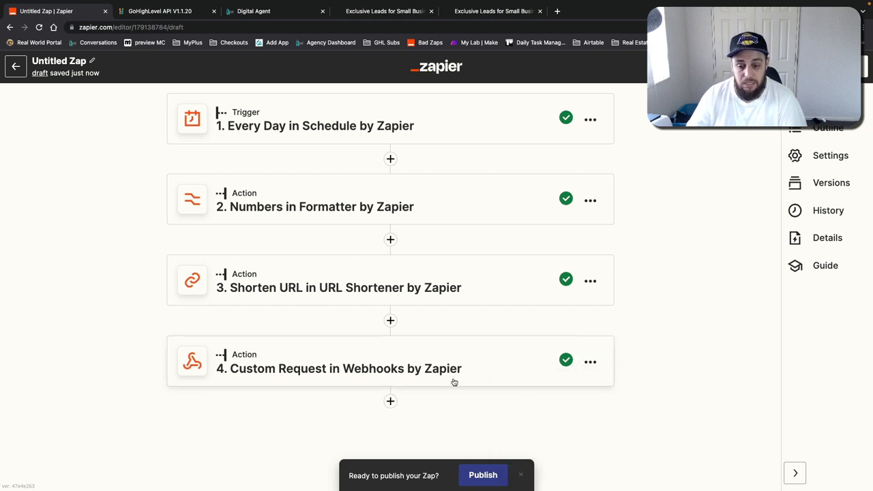
left_click(399, 370)
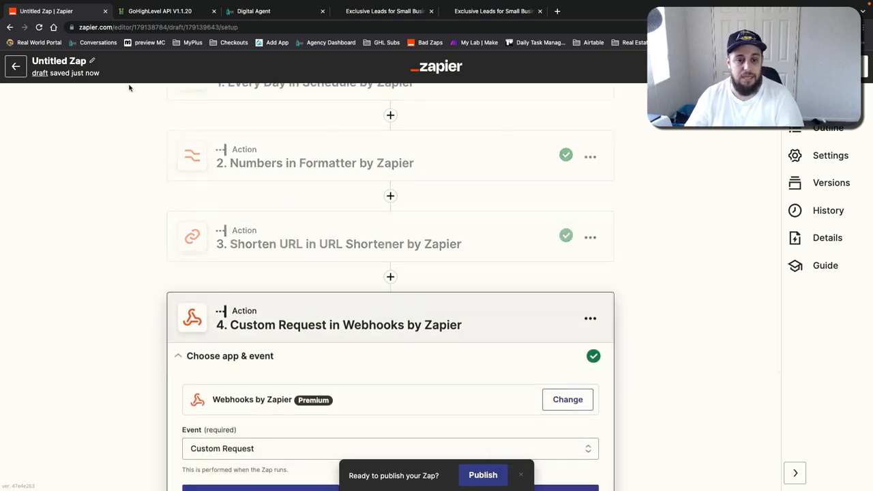
scroll(345, 222, "up", 1)
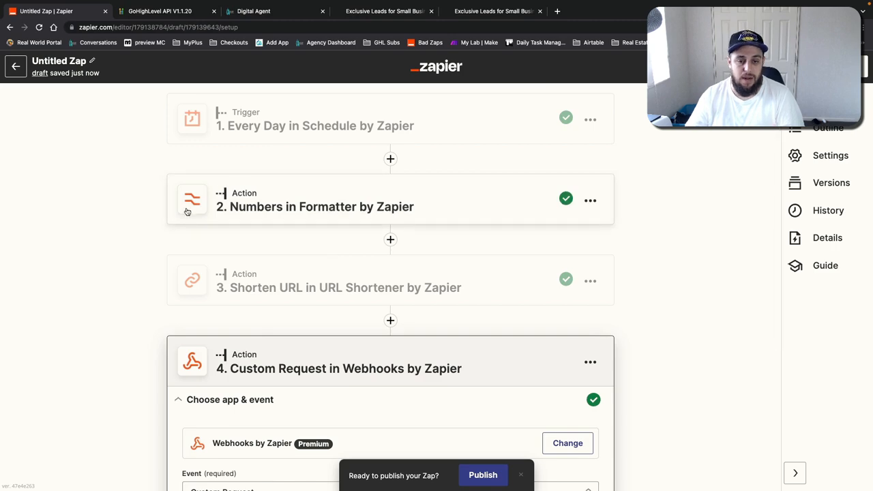
Step: Review the webhook step's set-up fields and Data body alongside the custom values list
left_click(253, 11)
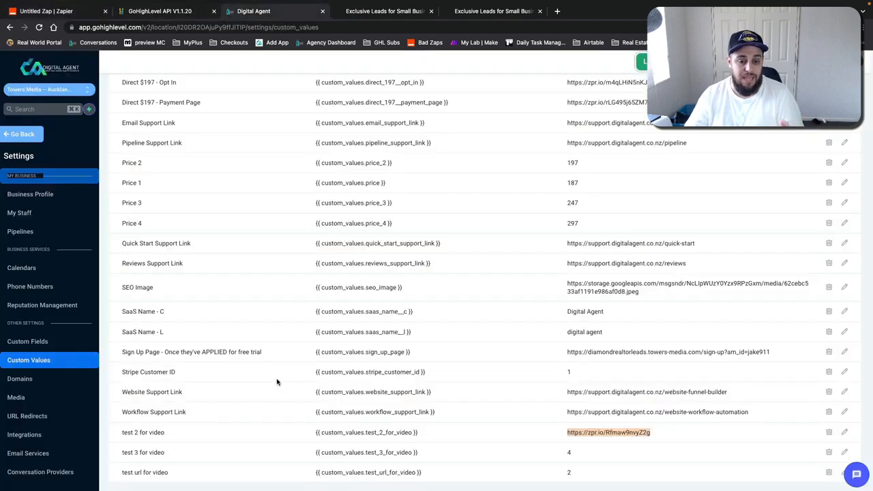
left_click(173, 474)
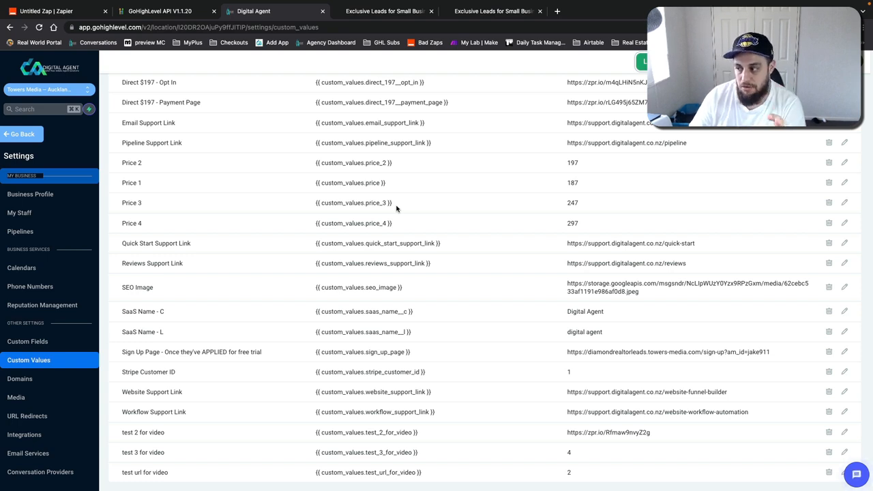
left_click(51, 12)
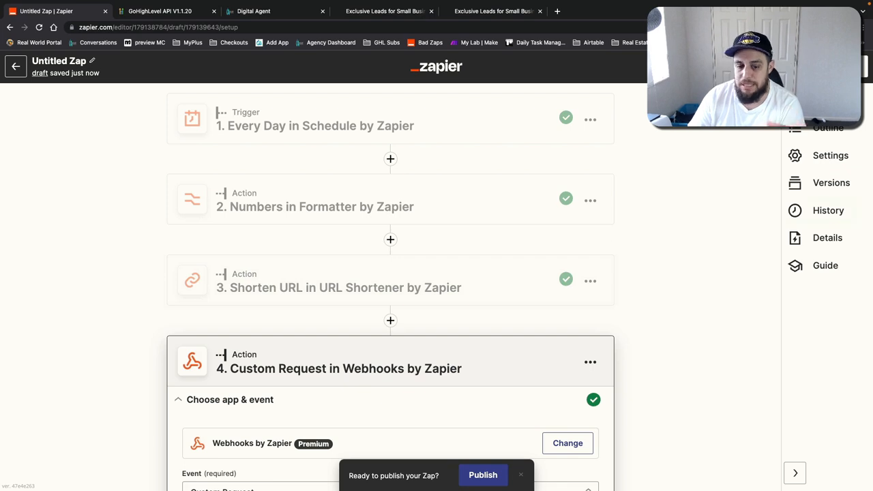
scroll(559, 253, "down", 4)
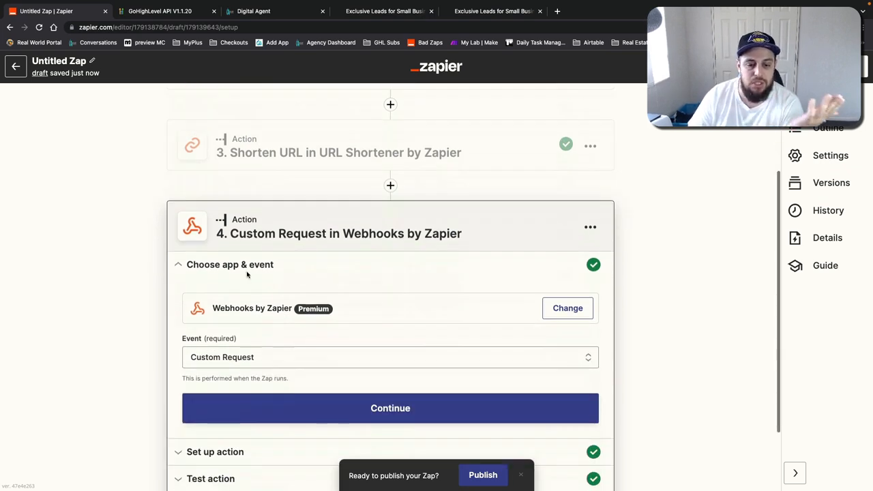
scroll(253, 341, "down", 2)
left_click(288, 392)
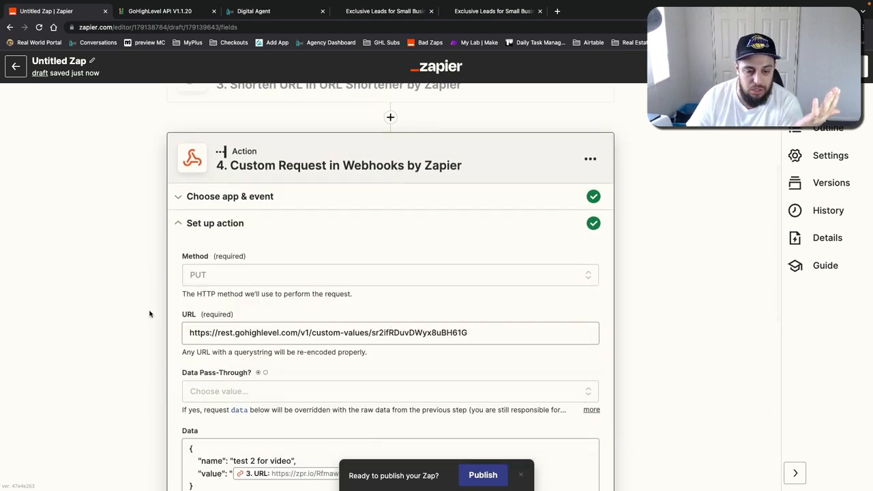
left_click(221, 359)
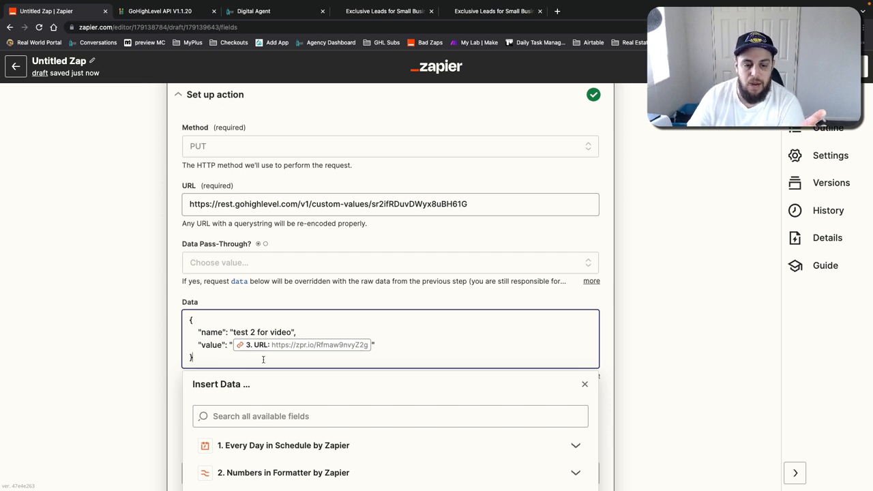
left_click(624, 332)
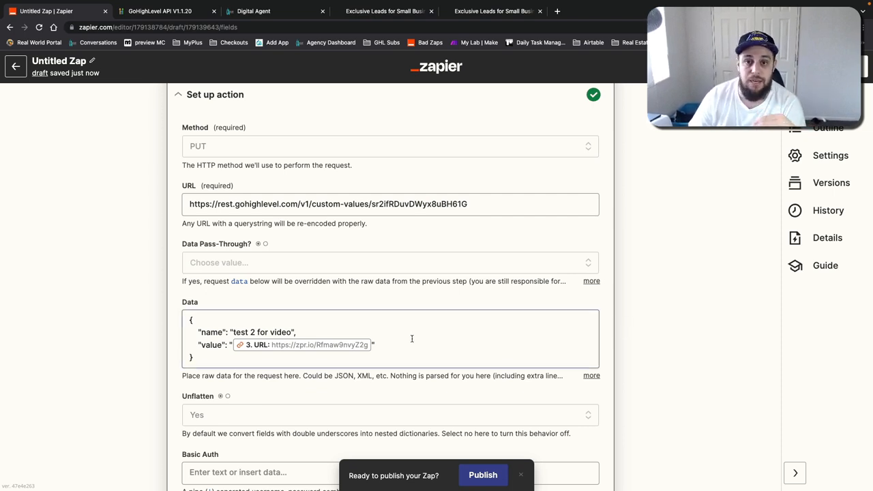
Step: Delete the Custom Request in Webhooks step from the zap
scroll(575, 288, "up", 3)
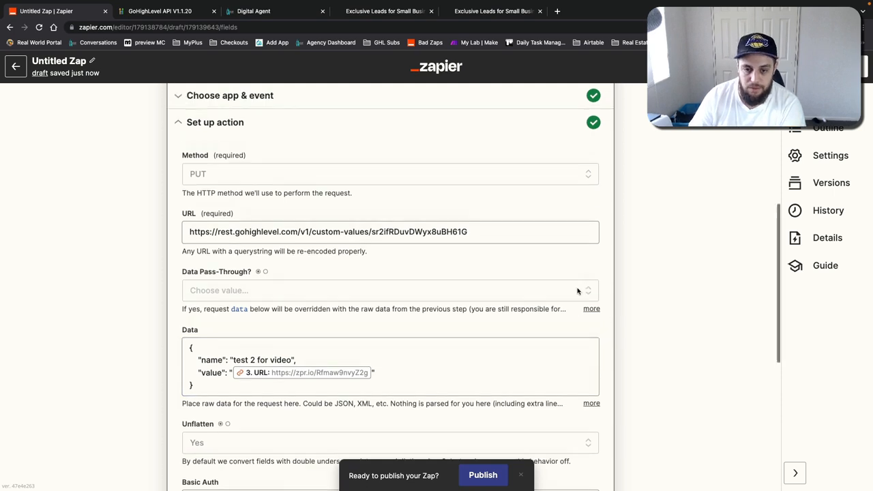
scroll(576, 288, "up", 2)
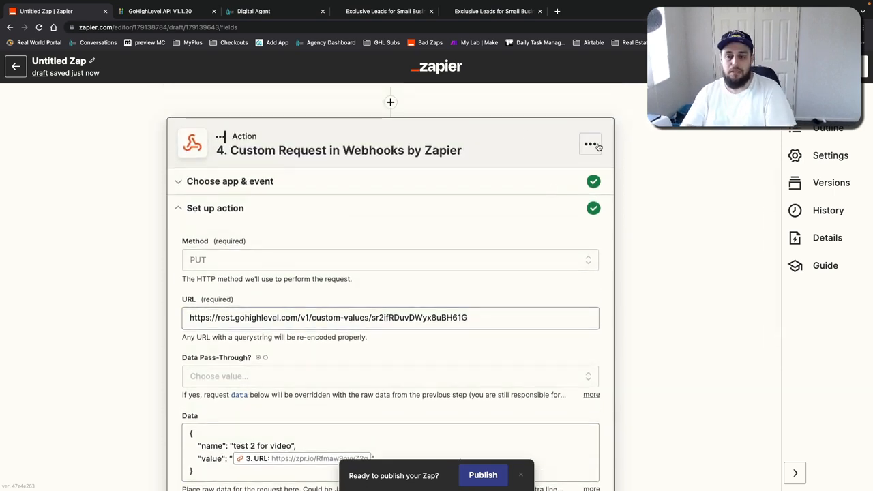
left_click(590, 144)
left_click(546, 238)
left_click(551, 239)
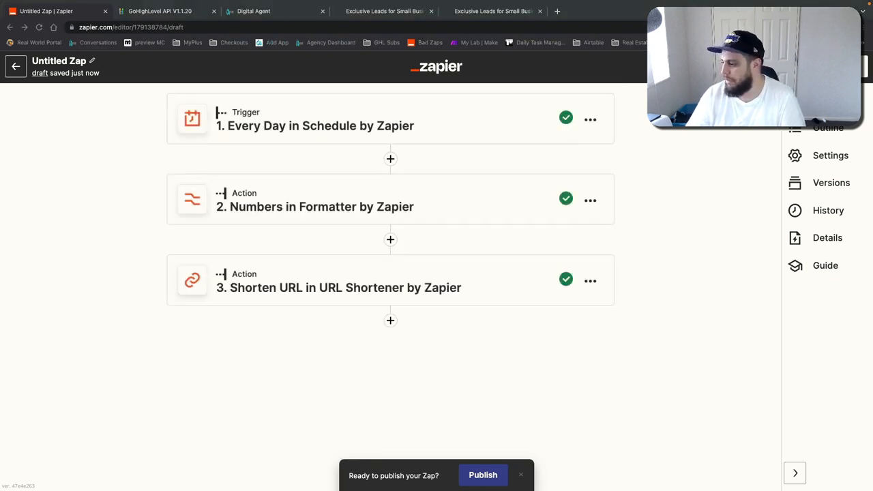
Step: Add a new action step after the URL shortener and duplicate the Shorten URL step
left_click(410, 401)
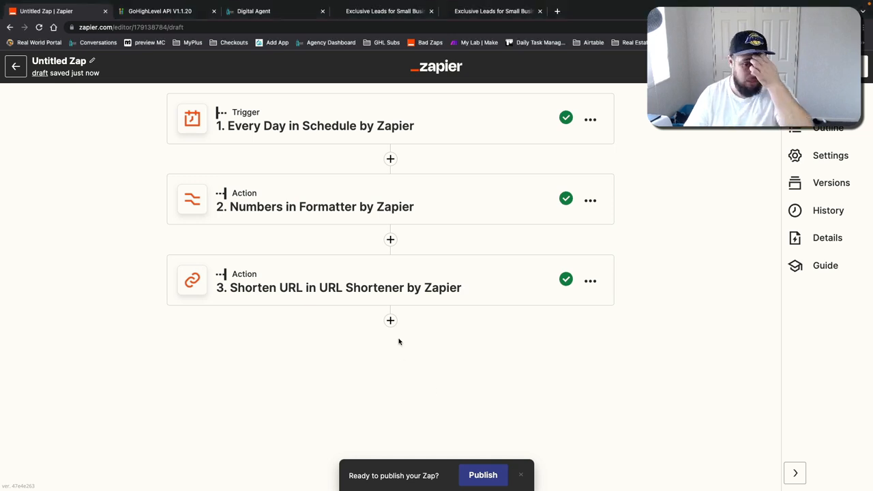
left_click(390, 320)
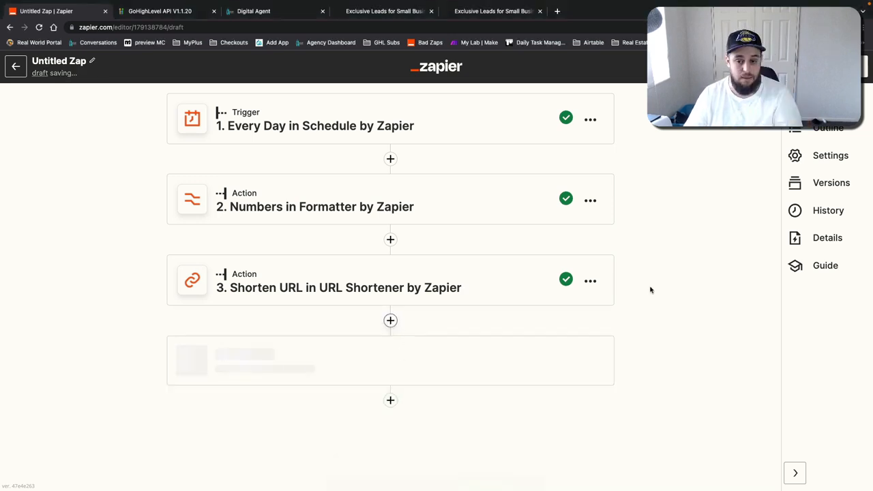
left_click(590, 281)
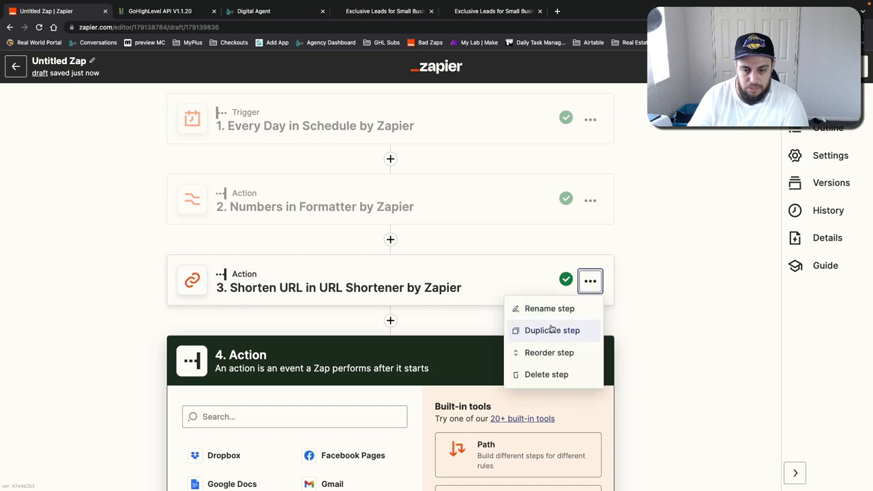
left_click(552, 330)
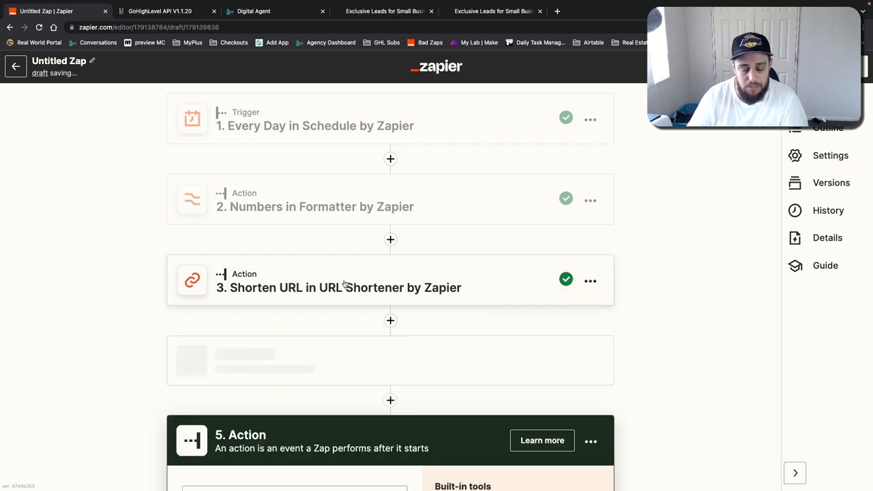
Step: Open the copied Shorten URL step, continue through its set-up and test, and close it
left_click(318, 368)
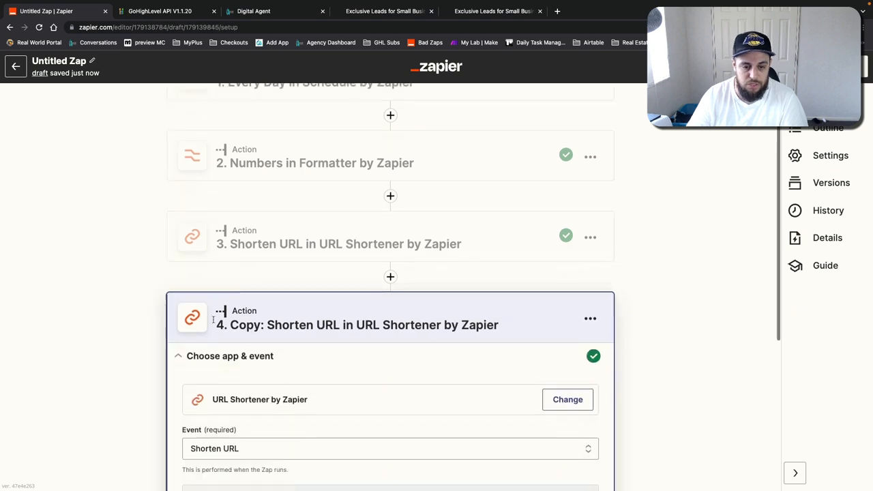
left_click(203, 345)
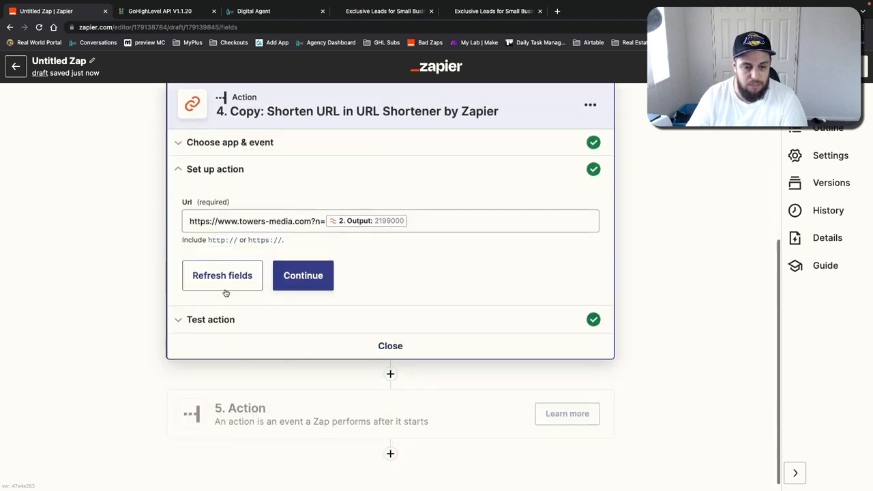
left_click(303, 287)
left_click(234, 386)
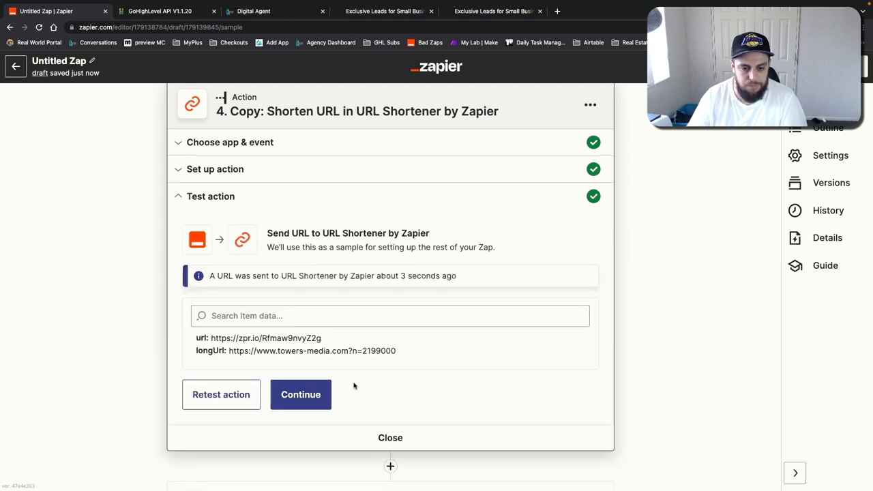
left_click(366, 437)
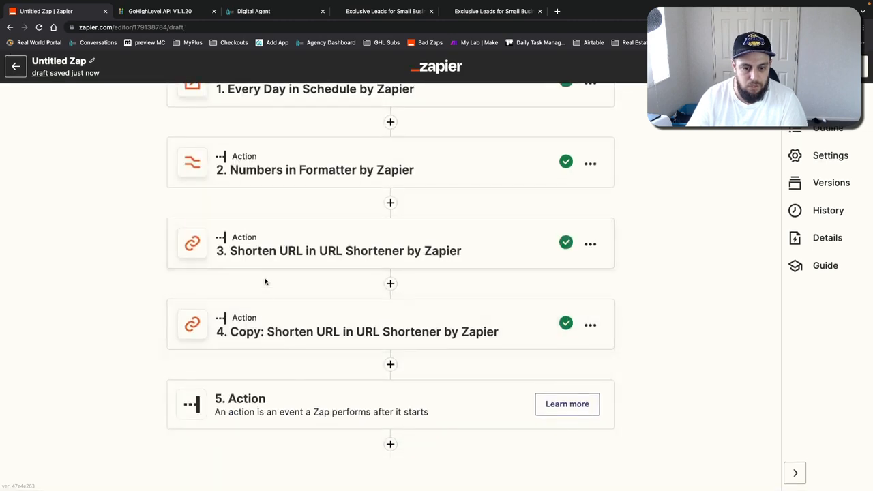
Step: Set the new action step to Run Javascript in Code by Zapier
left_click(314, 411)
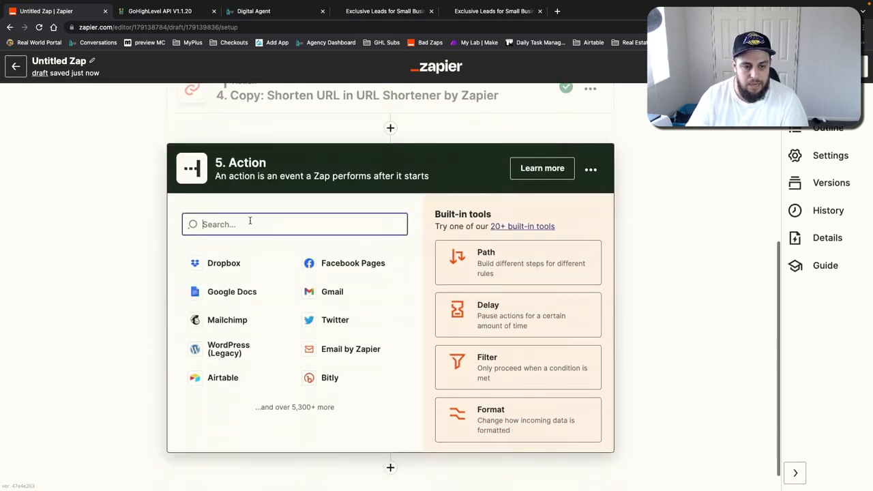
type("code")
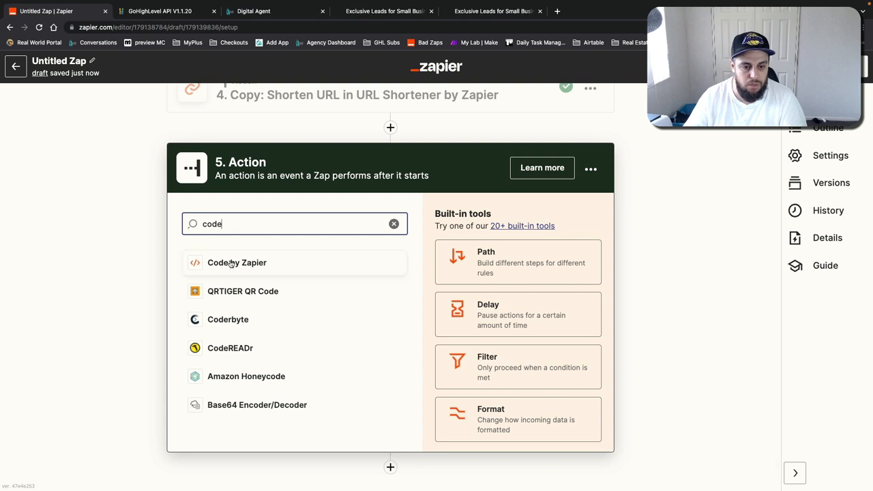
left_click(241, 263)
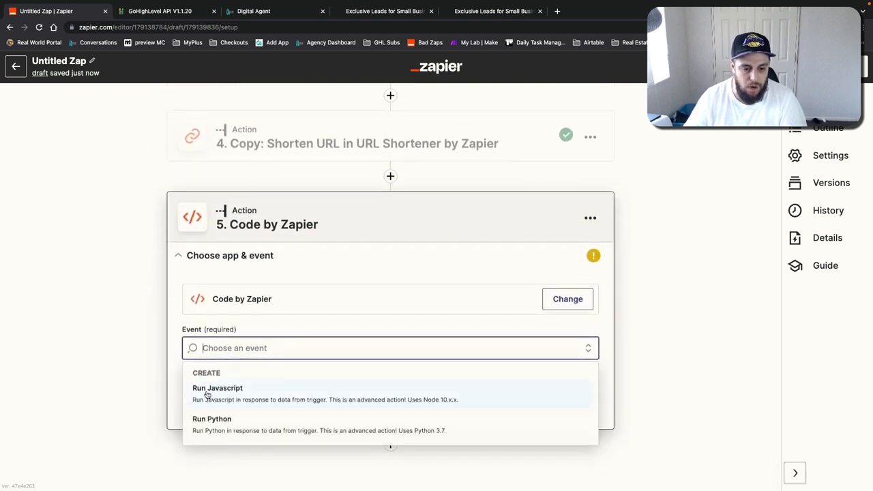
left_click(227, 392)
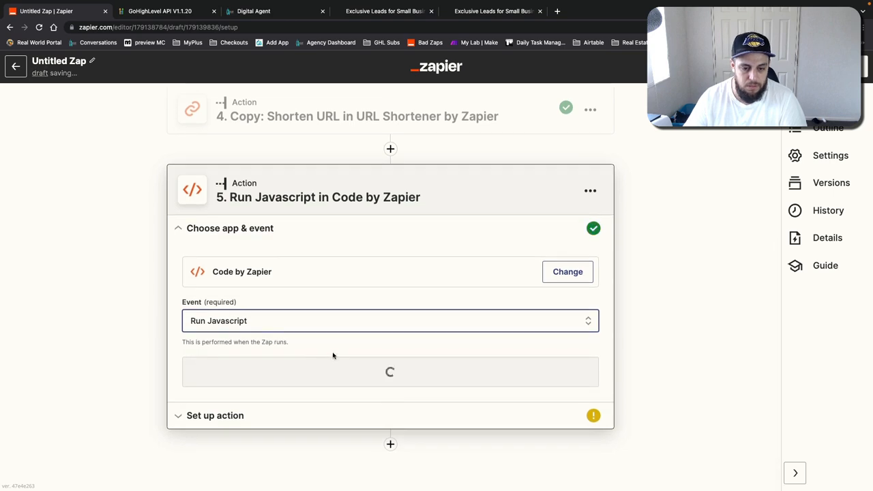
left_click(346, 365)
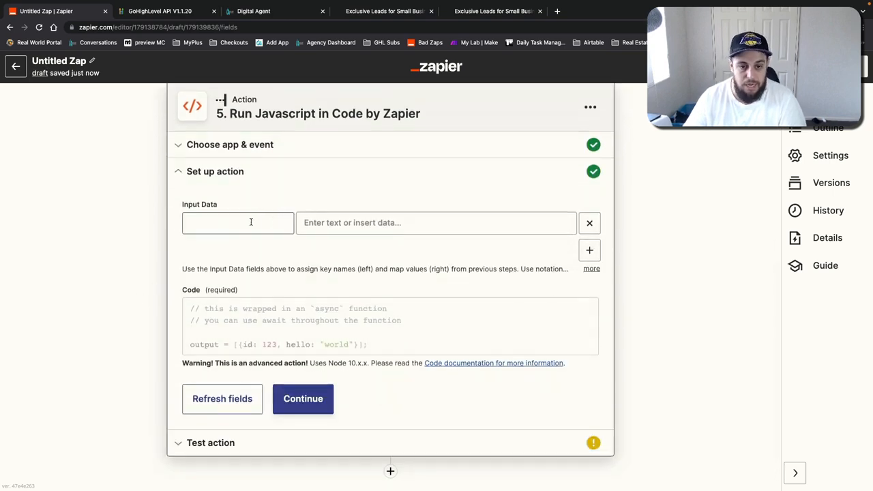
Step: Replace the default code with the pasted JavaScript function for updating custom values
left_click(295, 308)
key("ctrl+a")
key("BackSpace")
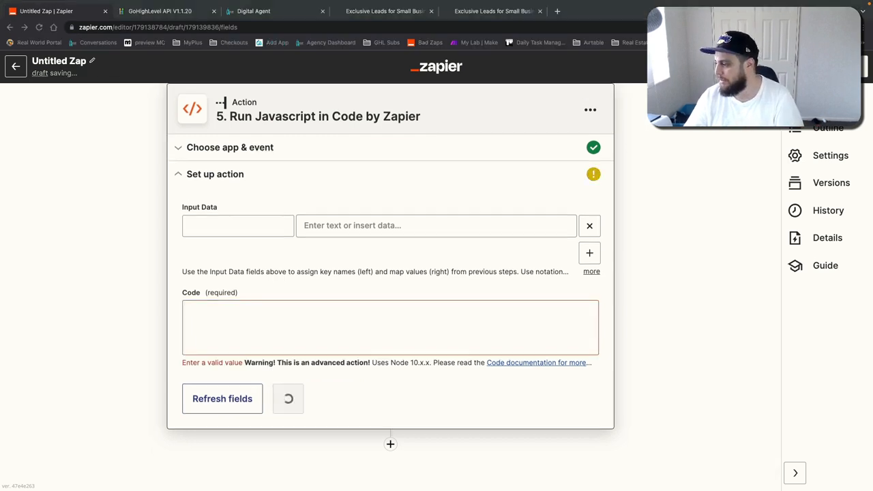
key("ctrl+v")
scroll(478, 279, "up", 15)
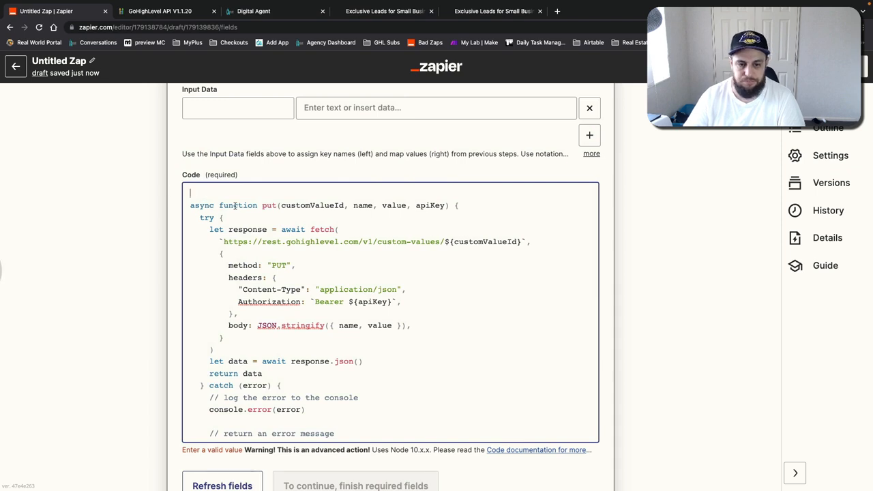
Step: Add Input Data keys named names, ids, values and apiKey
scroll(655, 210, "up", 3)
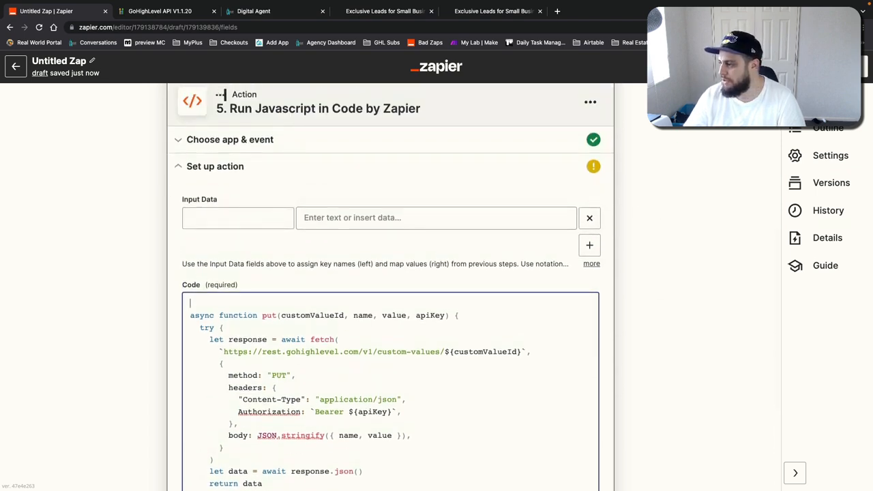
left_click(236, 219)
type("names")
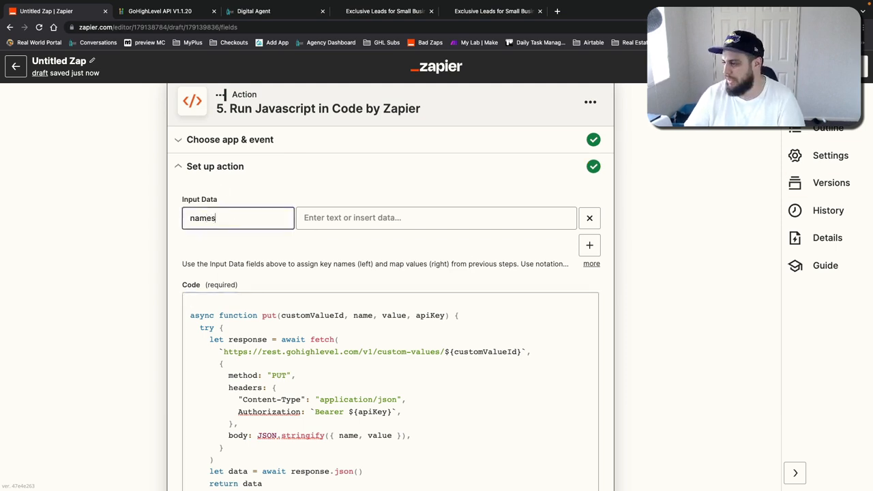
left_click(590, 244)
left_click(192, 243)
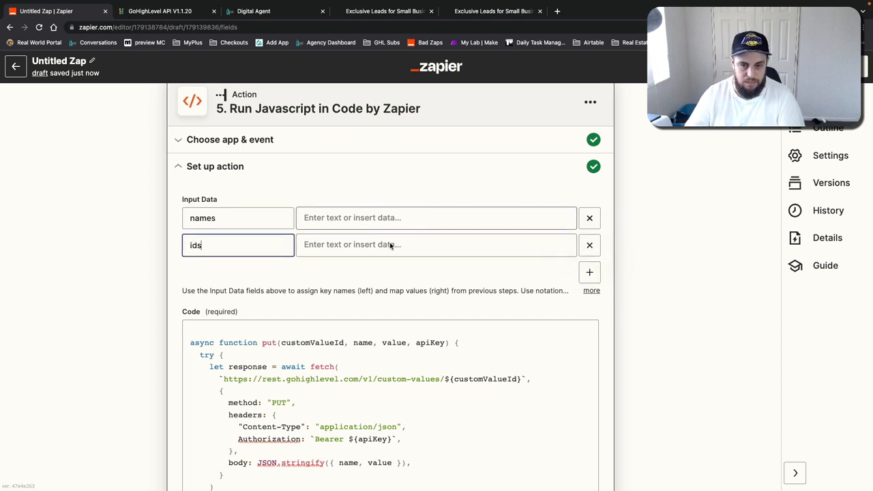
left_click(589, 272)
type("values")
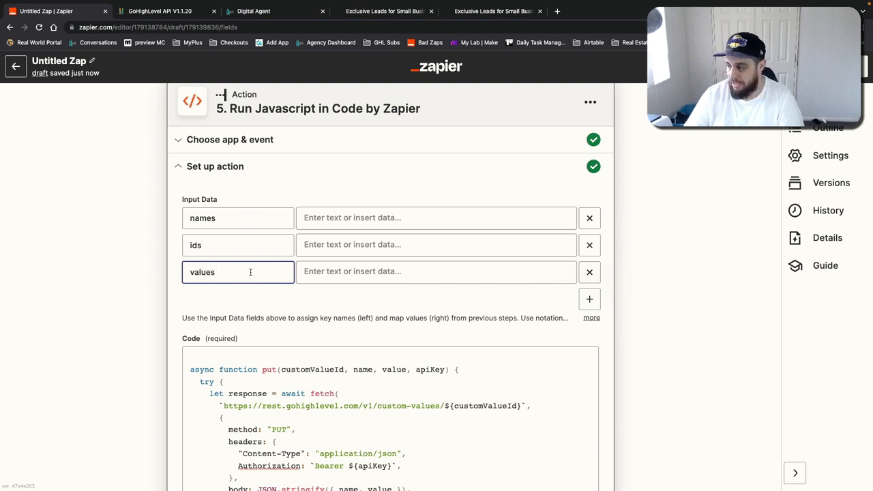
left_click(587, 299)
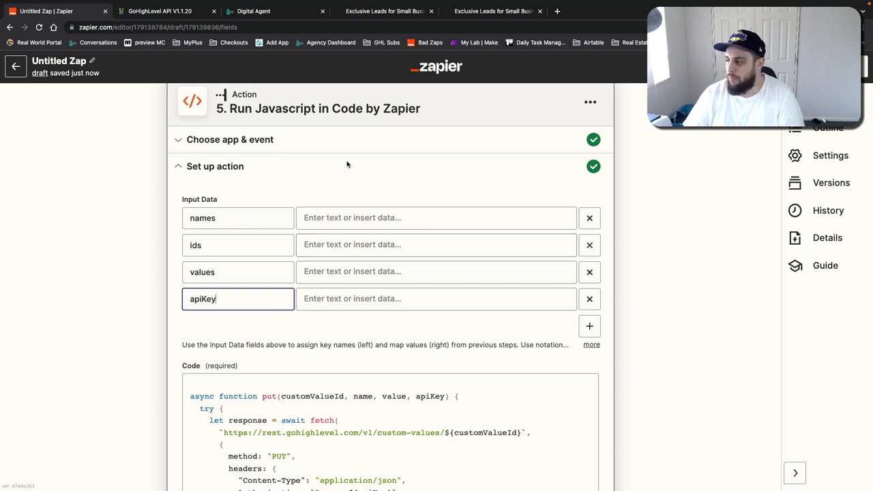
left_click(351, 217)
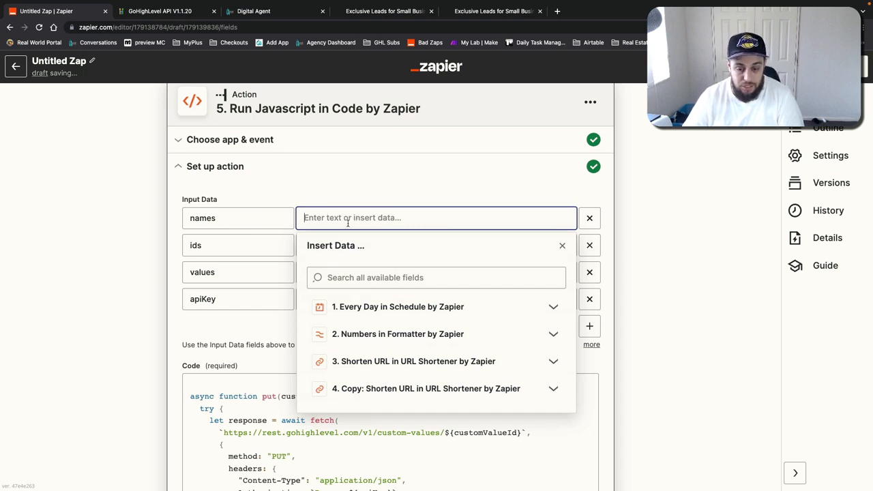
type(",")
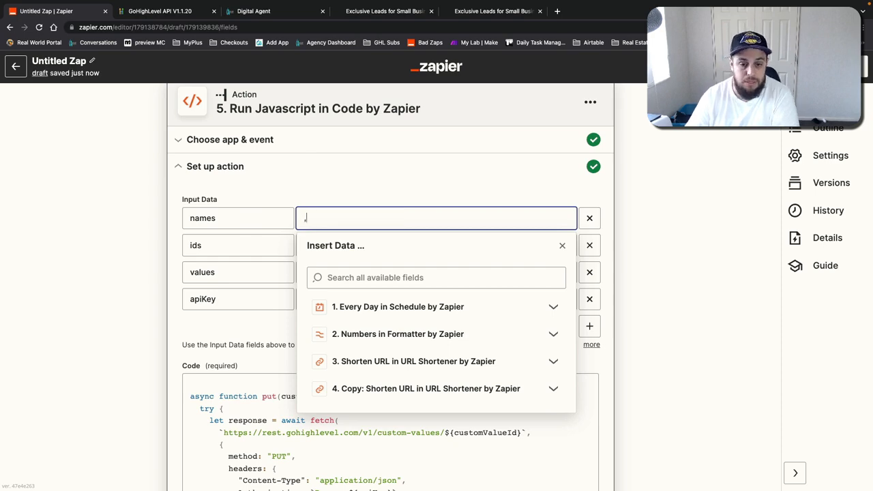
type("=")
key("BackSpace")
key("BackSpace")
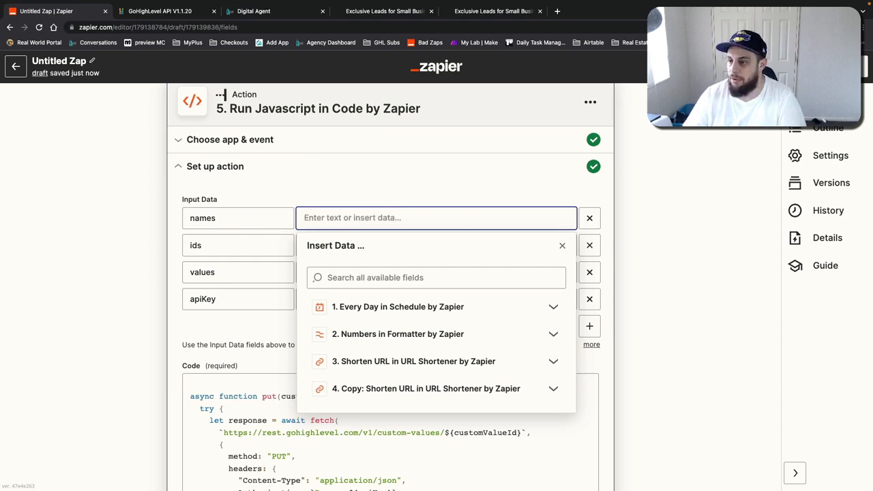
Step: Fill the names input with test 2 for video,test 3 for video,test url for video copied from the custom values list
left_click(271, 11)
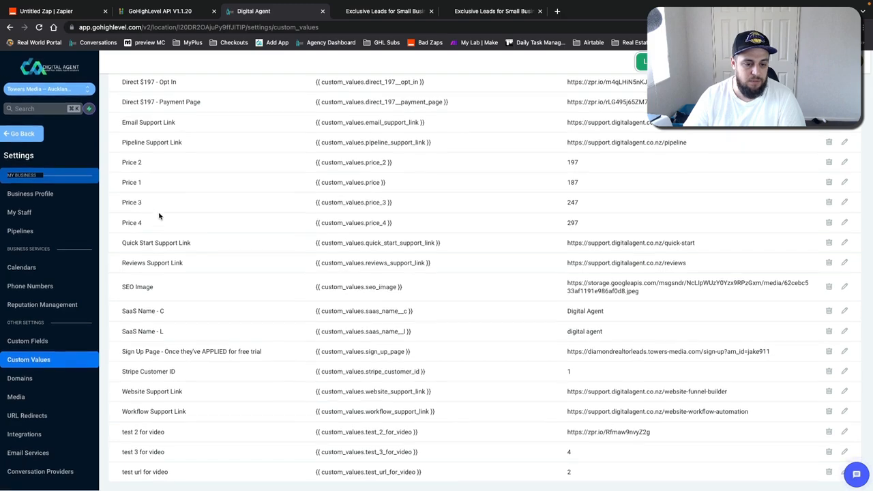
triple_click(157, 433)
triple_click(163, 453)
triple_click(174, 473)
key("super+c")
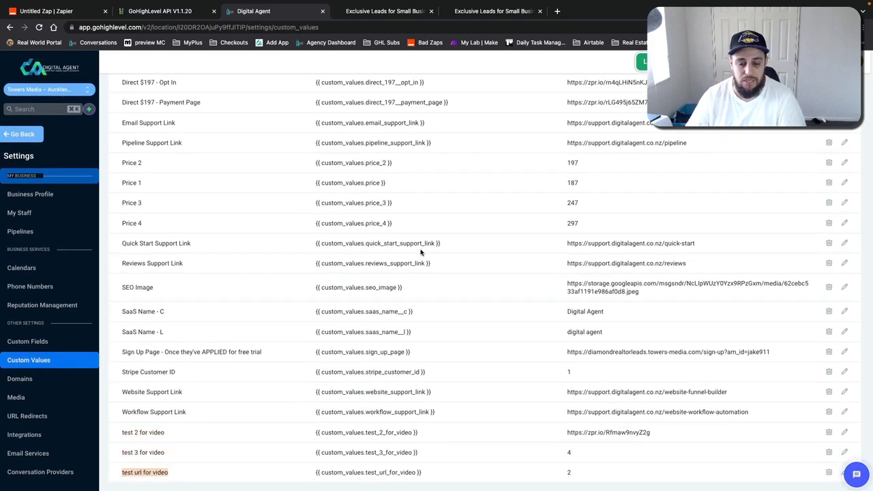
key("super+Tab")
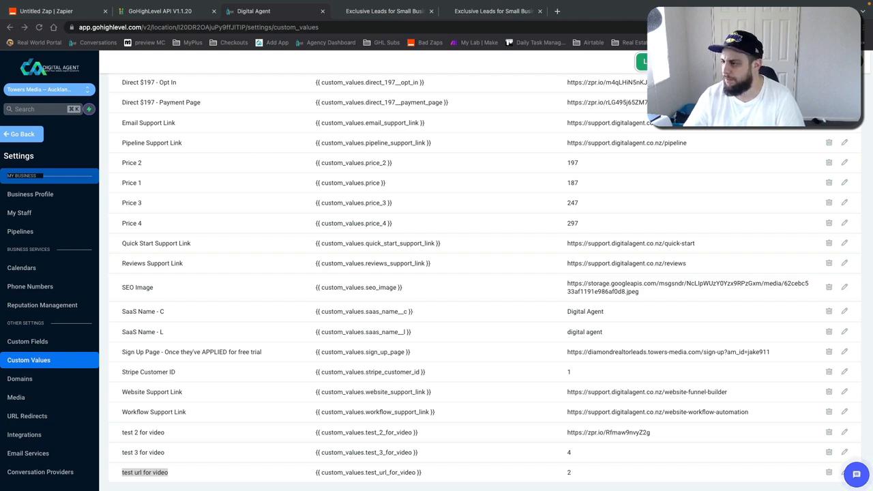
left_click(38, 15)
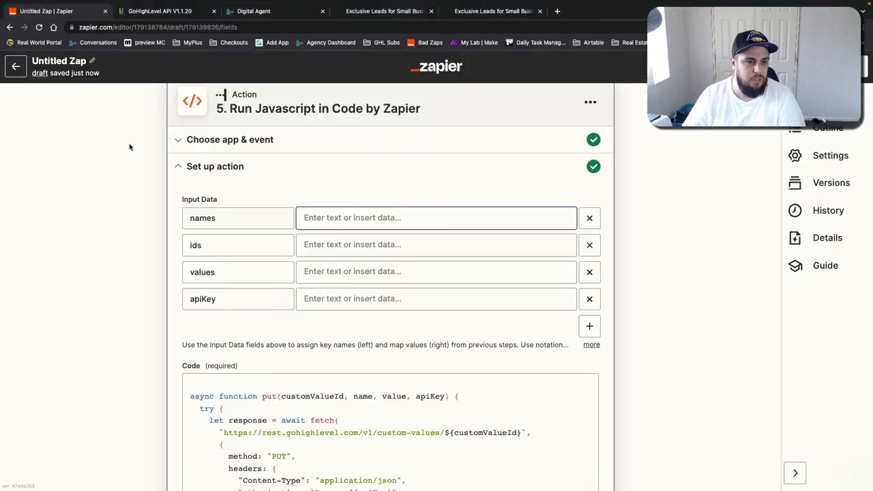
left_click(334, 219)
type("test 2 for video")
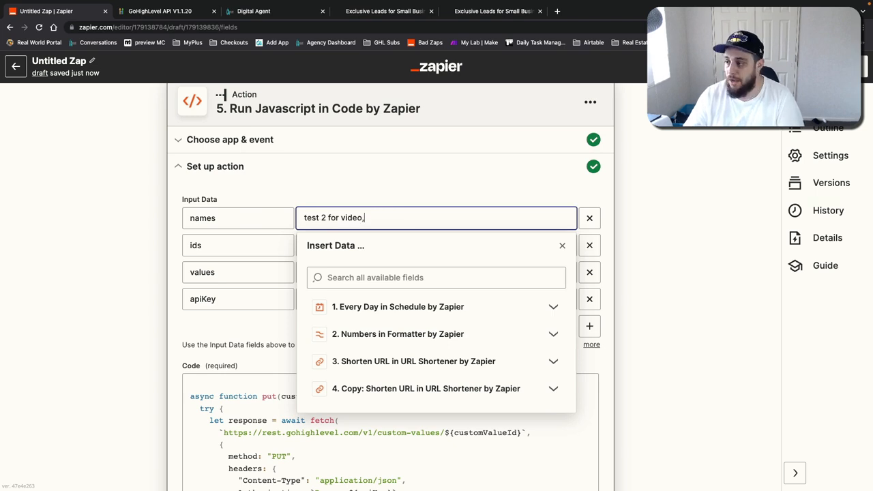
key("super+Tab")
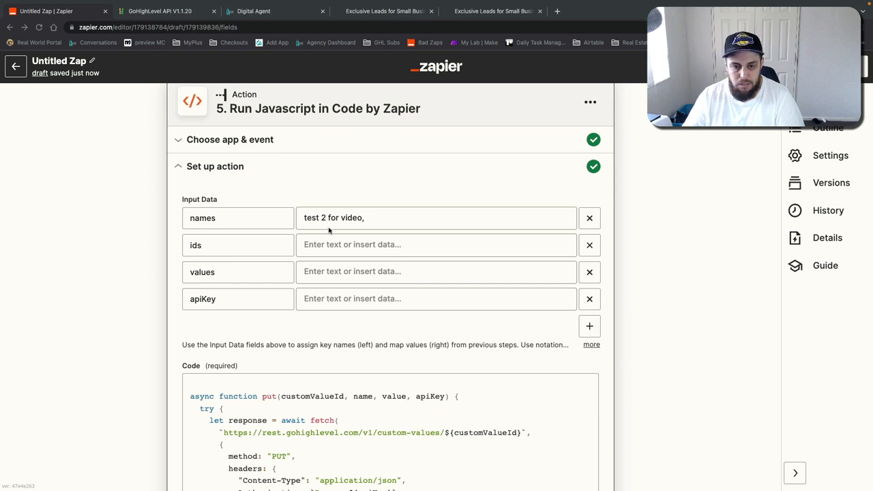
left_click(380, 218)
type("test 3 for video")
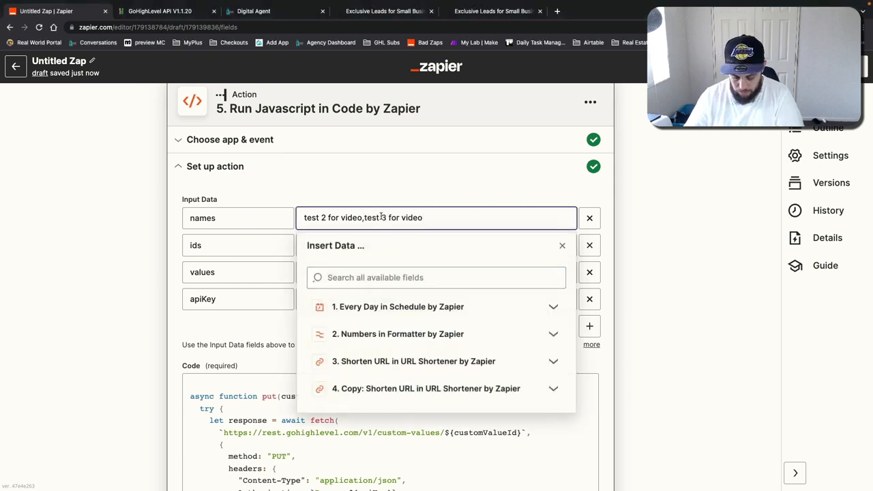
key("super+Tab")
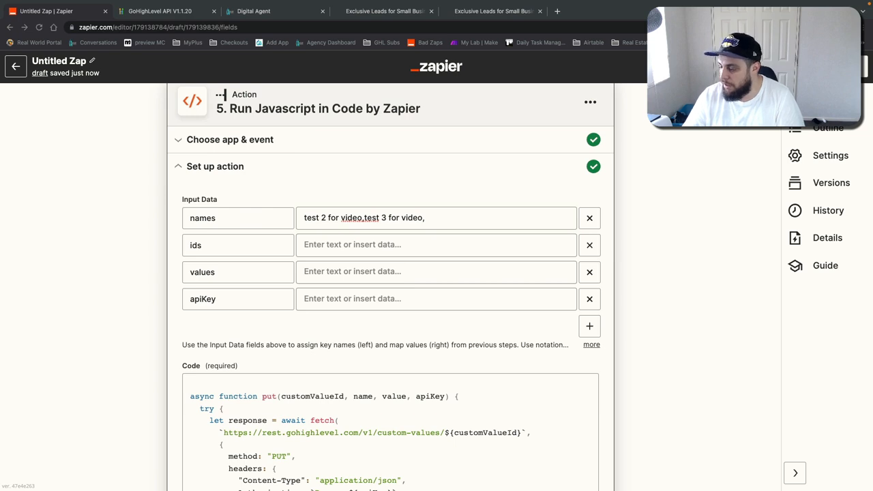
left_click(436, 219)
key("super+v")
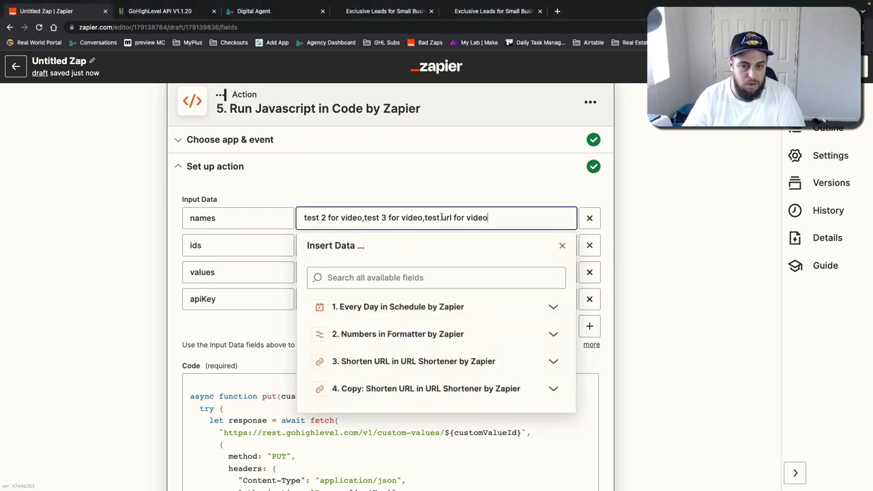
Step: Examine the comma-separated custom value names entered in the names input
left_click(633, 220)
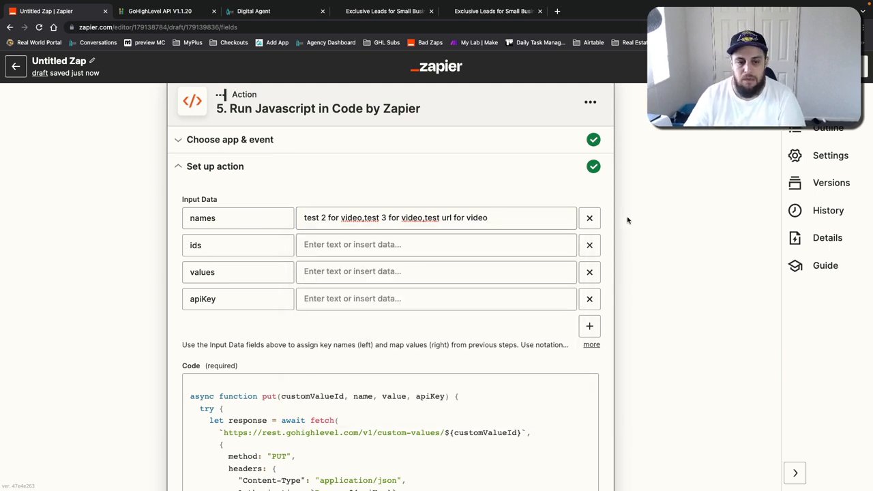
left_click(192, 247)
left_click(345, 244)
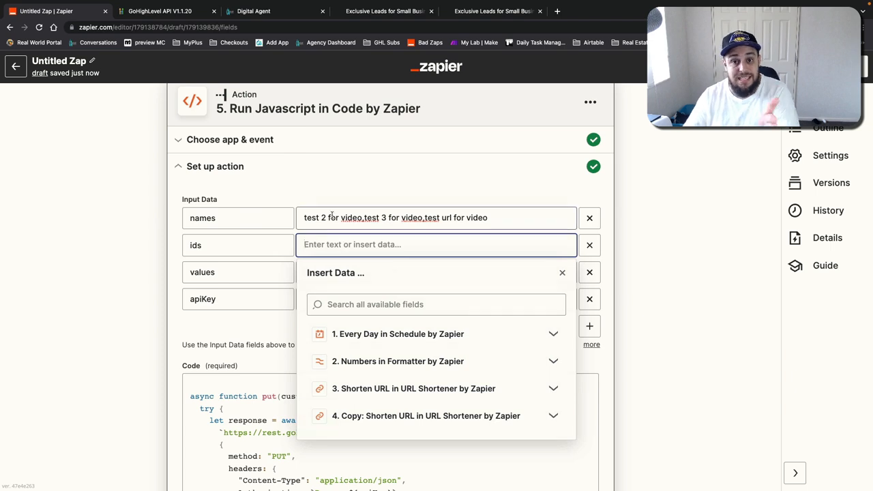
left_click(334, 217)
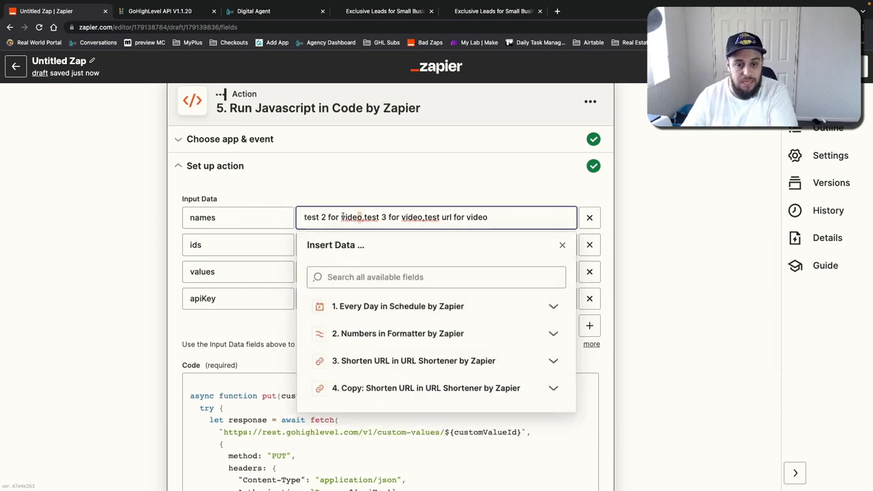
left_click_drag(362, 217, 296, 215)
left_click(324, 243)
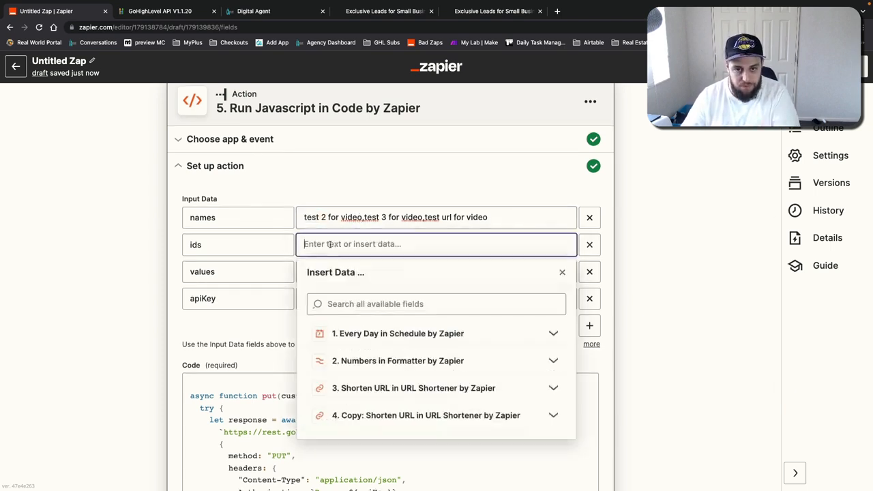
left_click_drag(419, 217, 362, 232)
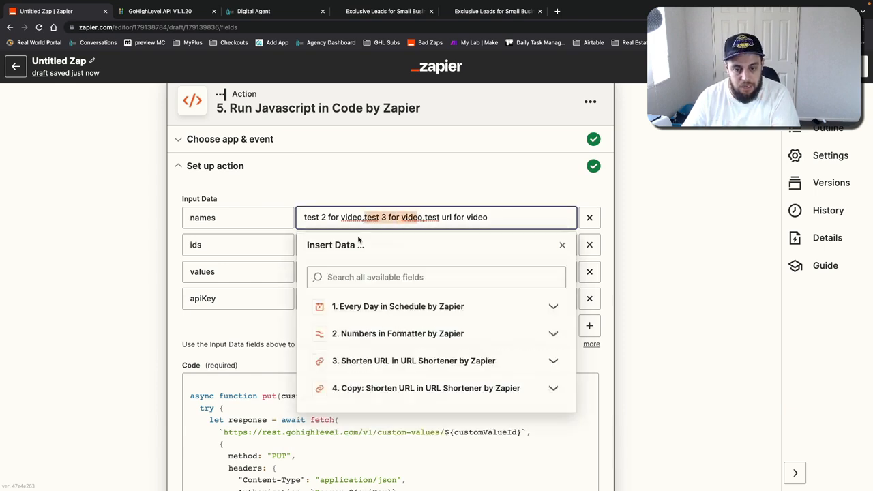
left_click(317, 201)
left_click(463, 216)
left_click(462, 190)
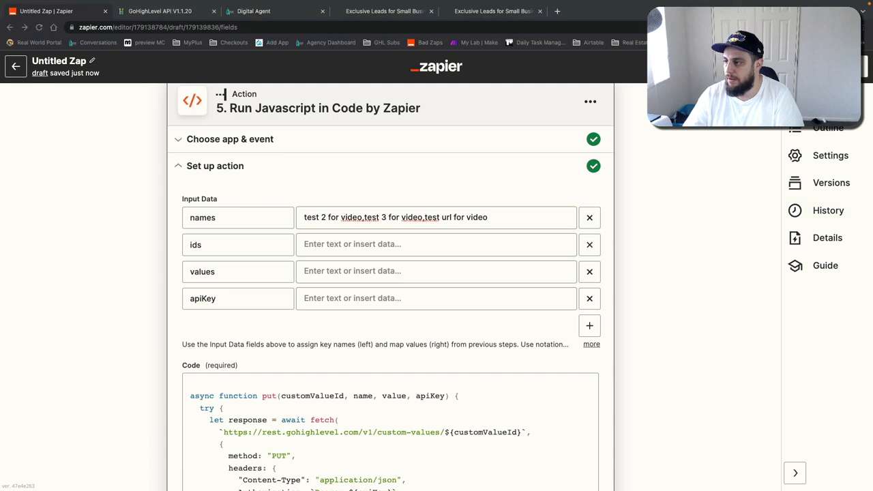
Step: Fill the ids input with the three custom value IDs, separated by commas, pasted from GoHighLevel
left_click(366, 247)
type("sr2ifRDuvDWyxuBH61G")
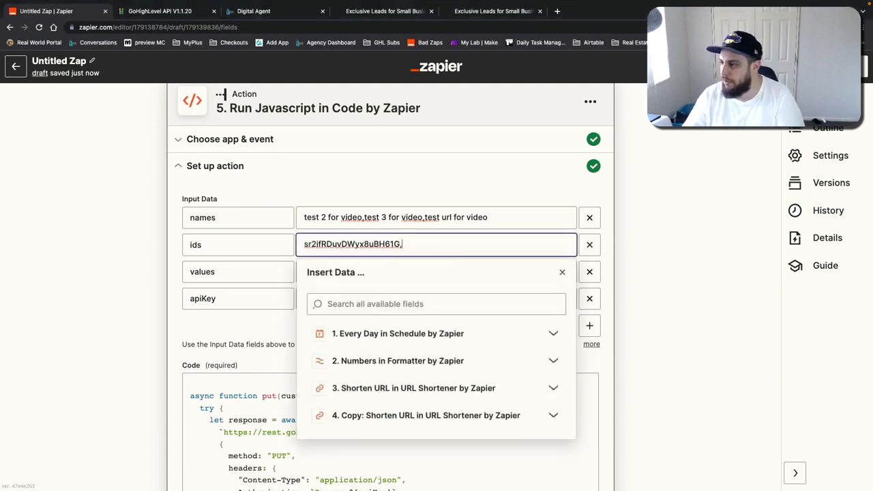
left_click(415, 244)
left_click(415, 244)
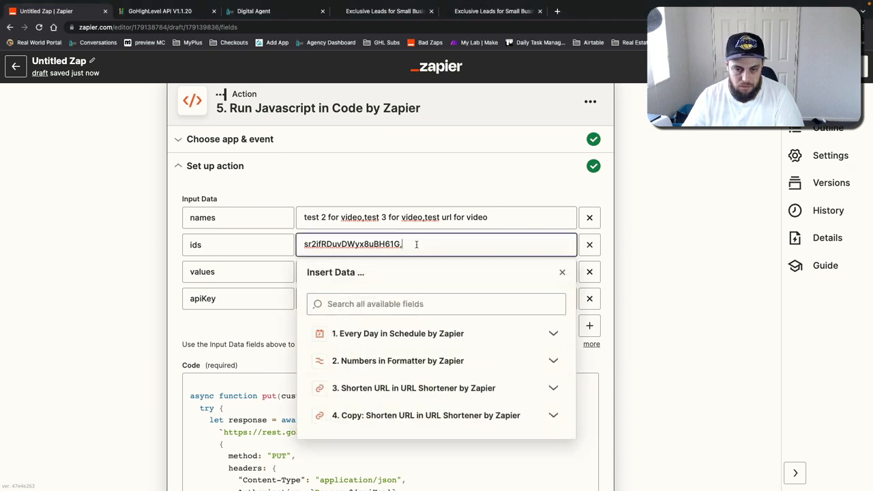
type("SqQygJJ8HB6FM5K4D0z7")
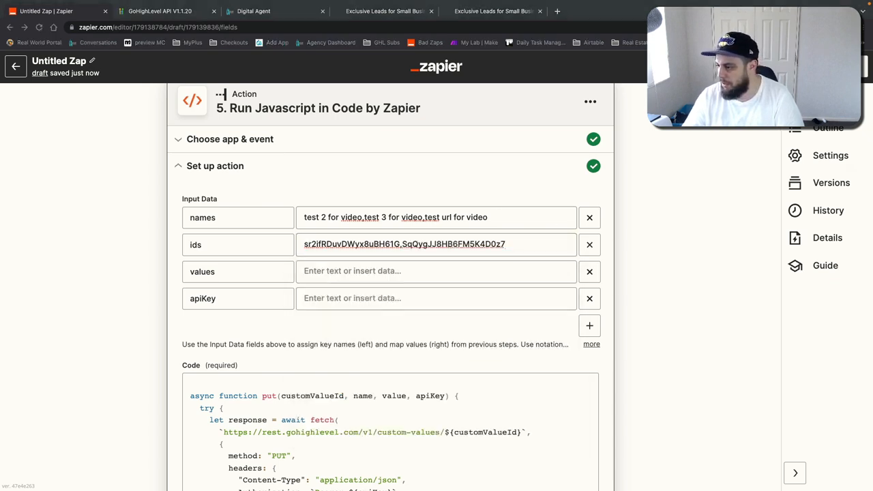
left_click(530, 243)
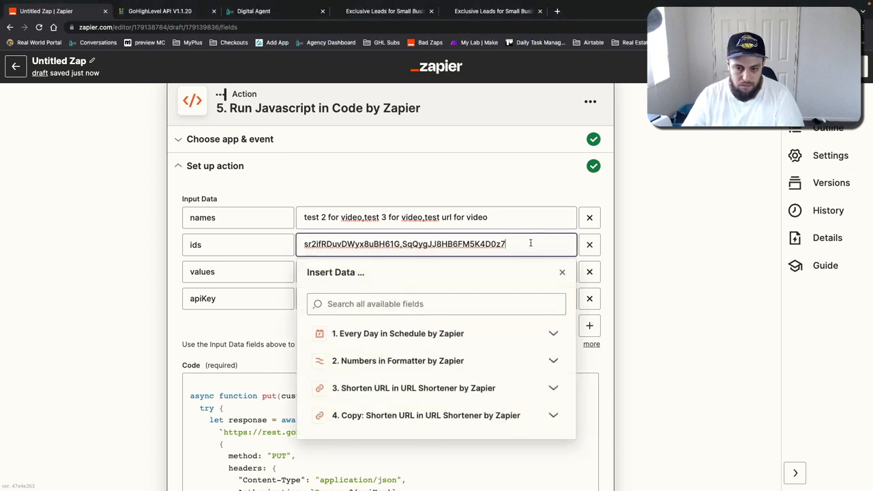
type(",")
type("fh04ojMUU1aREPYwVc9i")
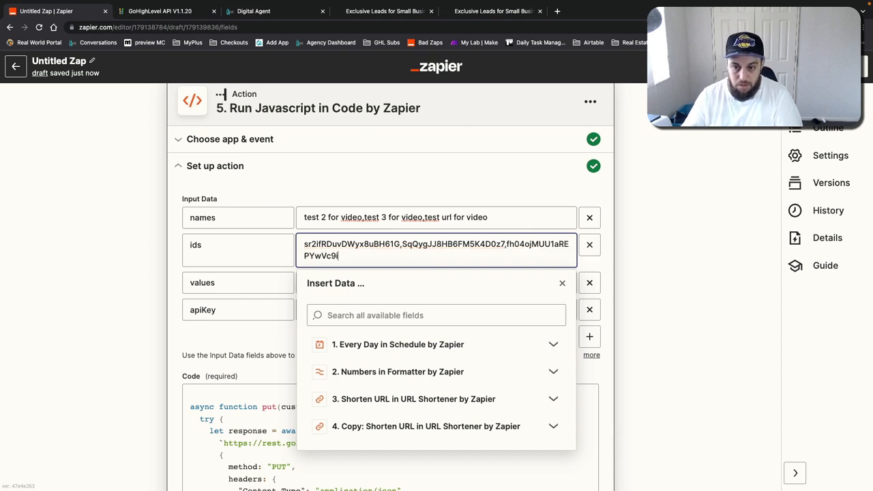
left_click(659, 242)
Step: Map the values input to step 3's URL, then step 4's URL twice, separated by commas
left_click(384, 283)
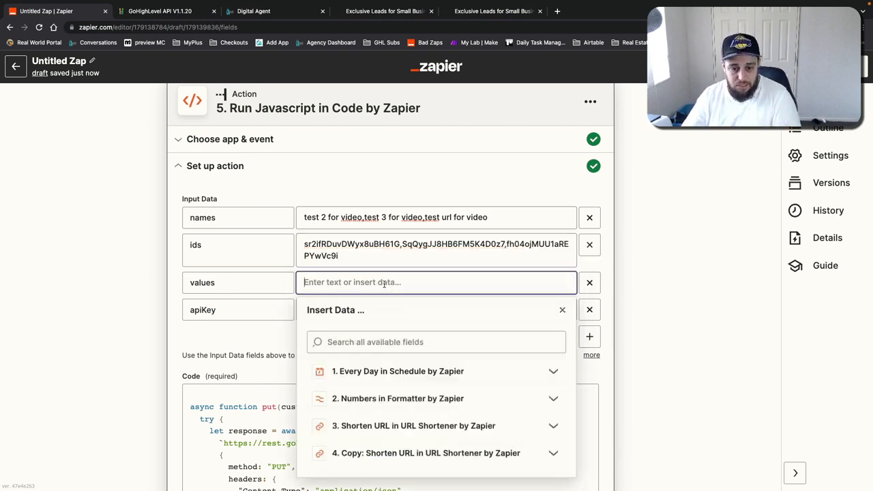
scroll(130, 267, "up", 3)
scroll(130, 268, "up", 2)
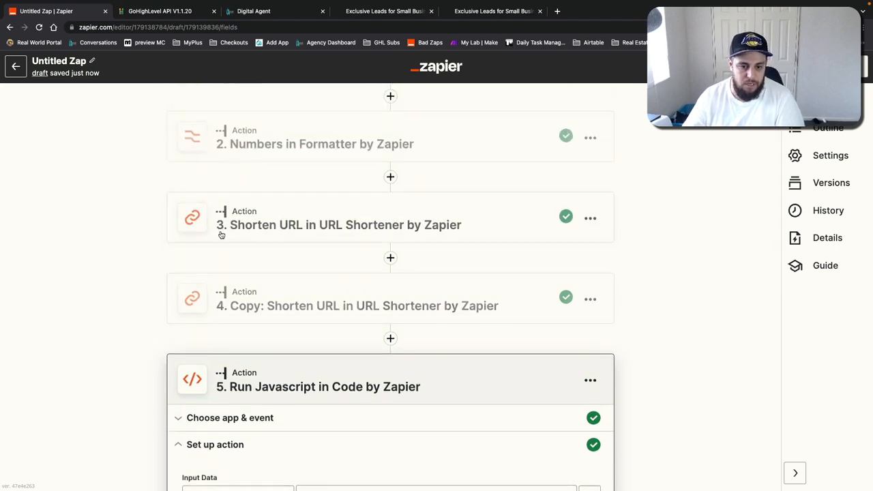
scroll(132, 220, "down", 5)
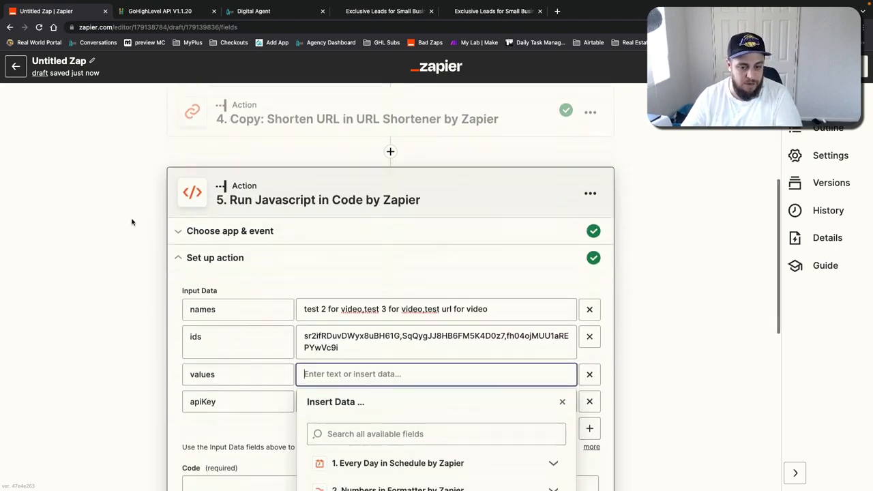
left_click(349, 355)
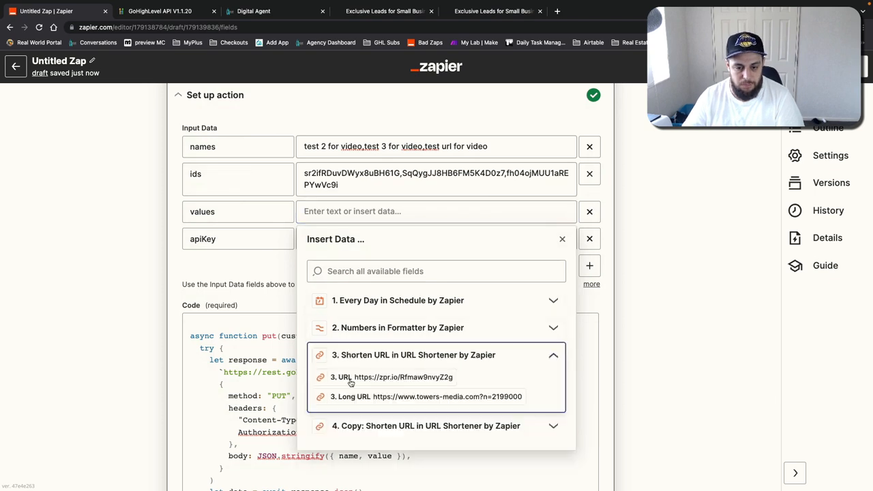
left_click(356, 378)
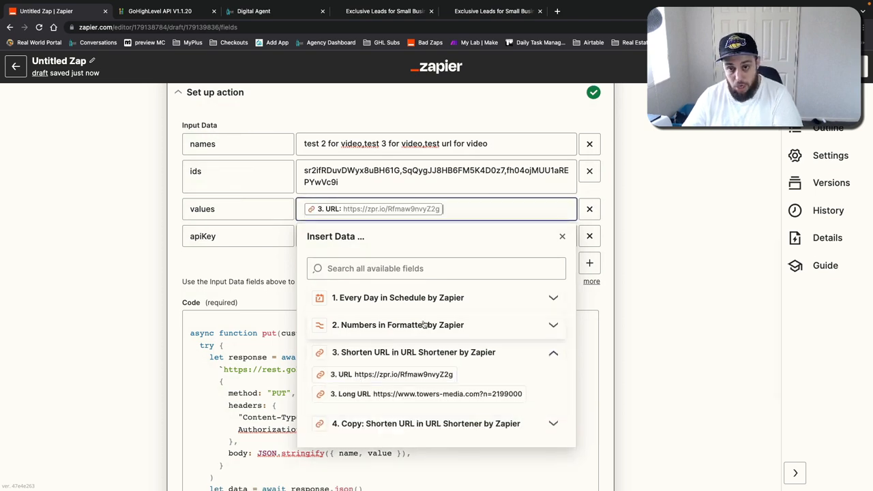
left_click(409, 423)
left_click(374, 381)
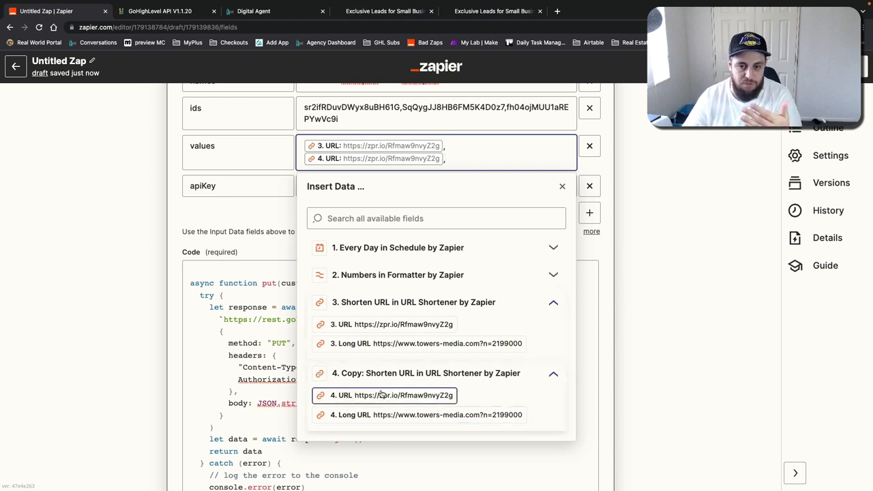
left_click(381, 395)
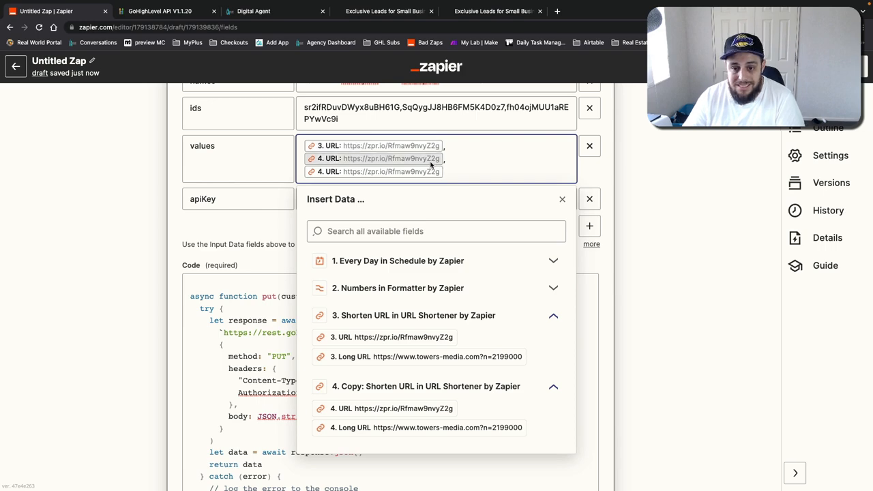
key("Up")
key("Up")
key("Up")
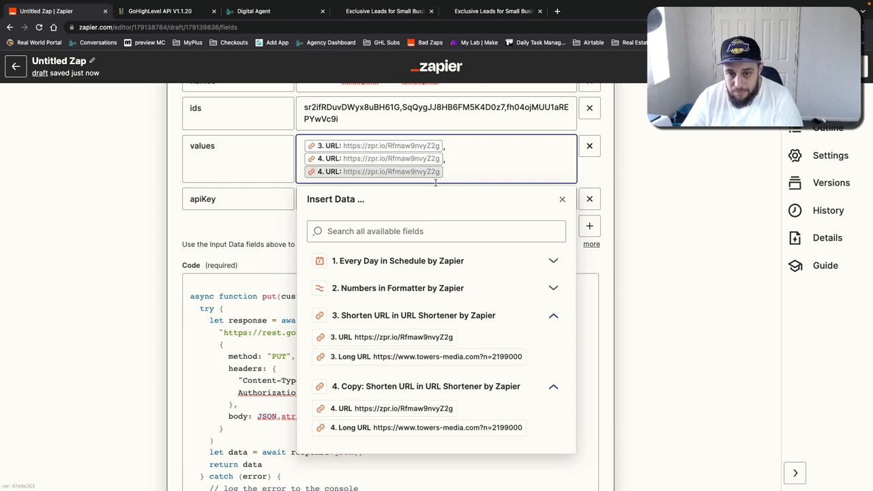
left_click(654, 175)
Step: Paste the GoHighLevel API key into the apiKey input and continue to the test section
scroll(391, 156, "up", 10)
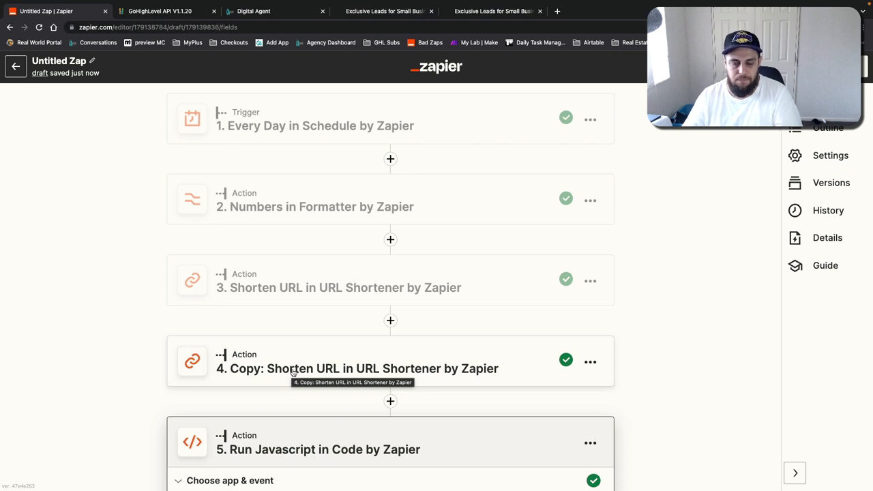
scroll(292, 370, "down", 1)
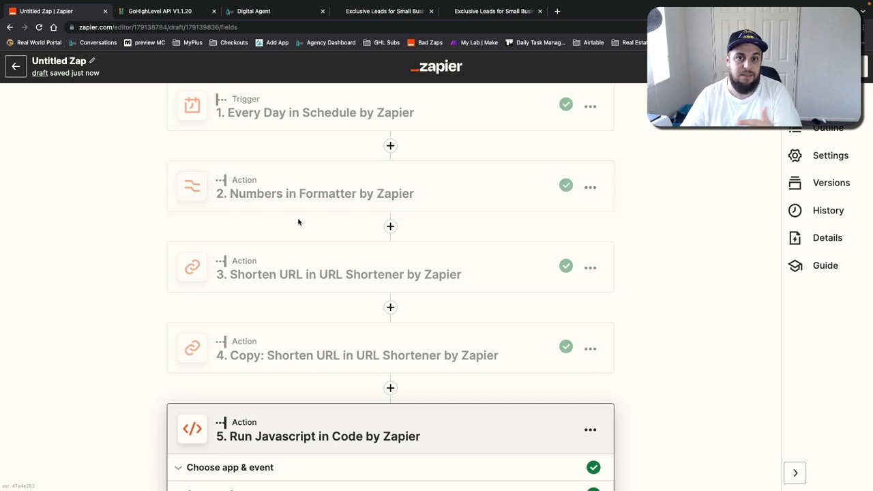
scroll(298, 222, "down", 6)
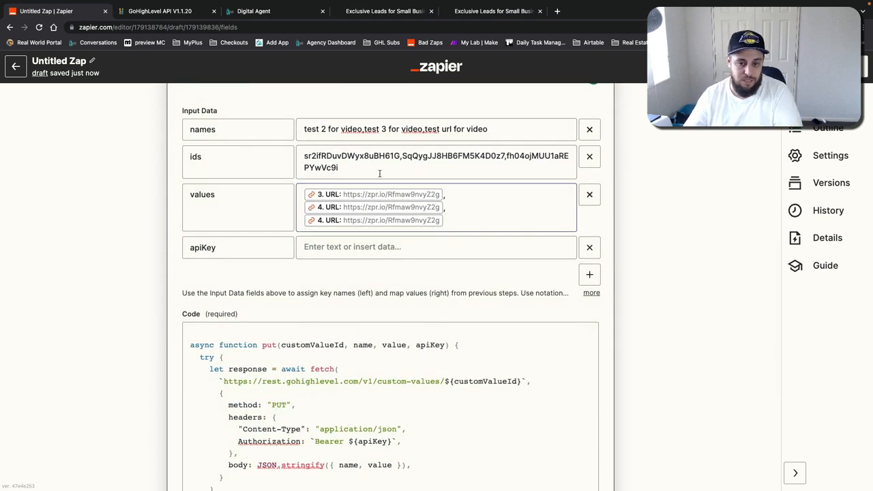
left_click(328, 248)
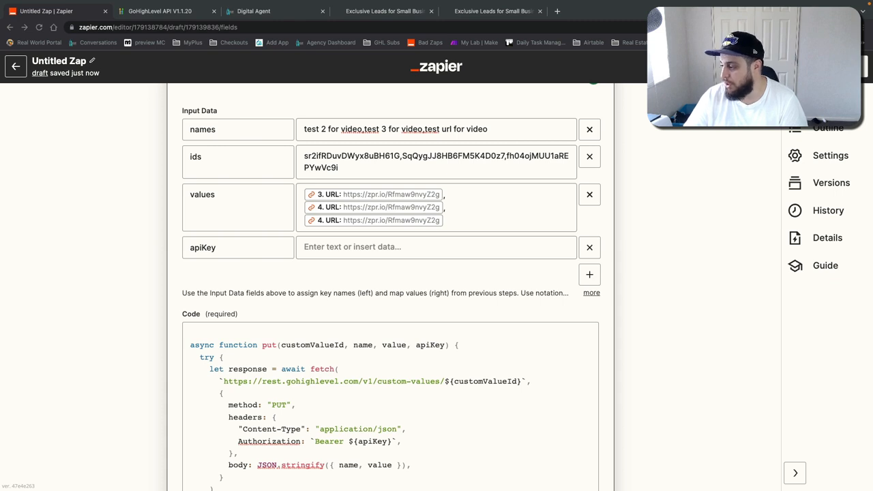
left_click(387, 244)
key("ctrl+v")
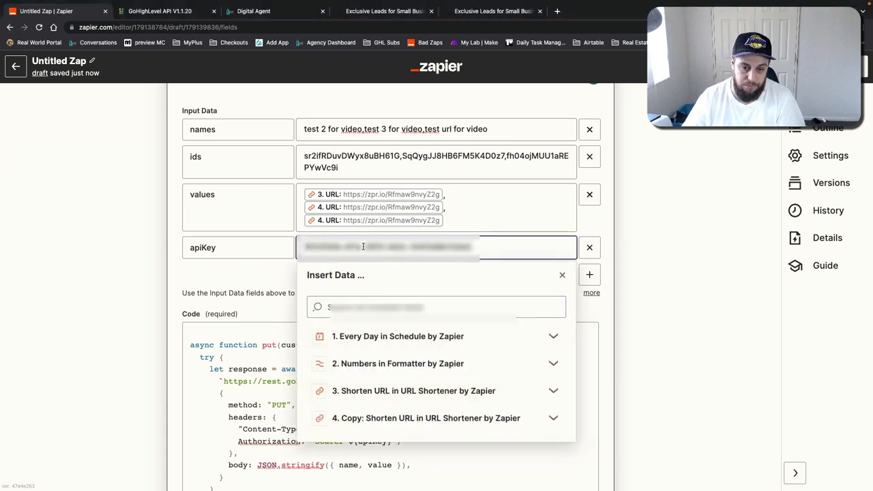
left_click(285, 266)
scroll(617, 306, "down", 5)
left_click(323, 377)
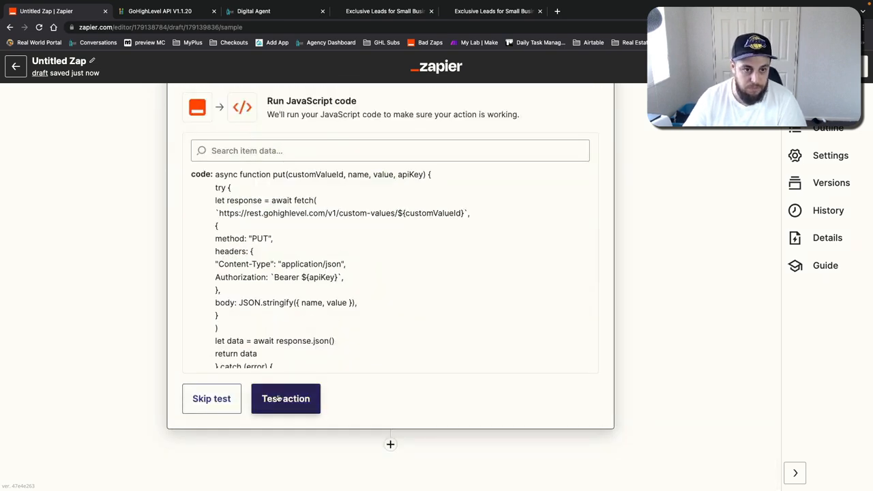
Step: In the GoHighLevel custom values list, set the test 2 for video value to 1 and save
left_click(254, 11)
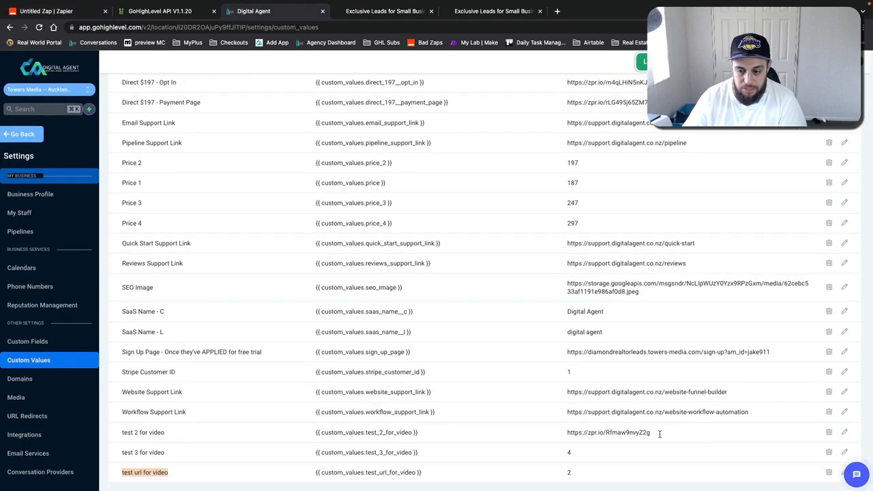
left_click(844, 432)
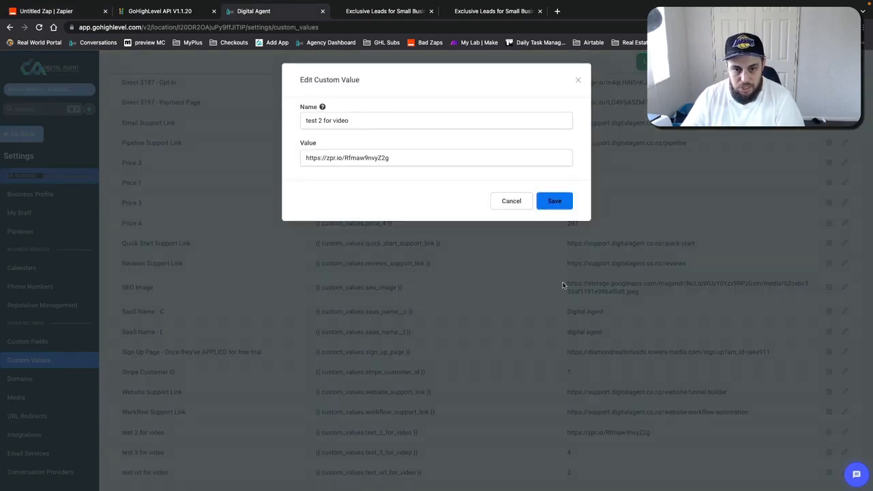
left_click_drag(405, 167, 304, 141)
type("1")
left_click(554, 200)
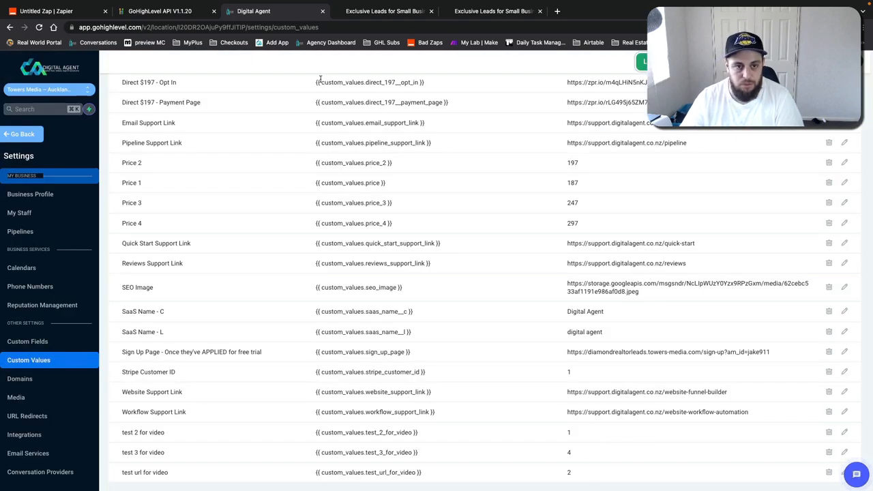
Step: Return to the zap and test the Run Javascript action
left_click(82, 10)
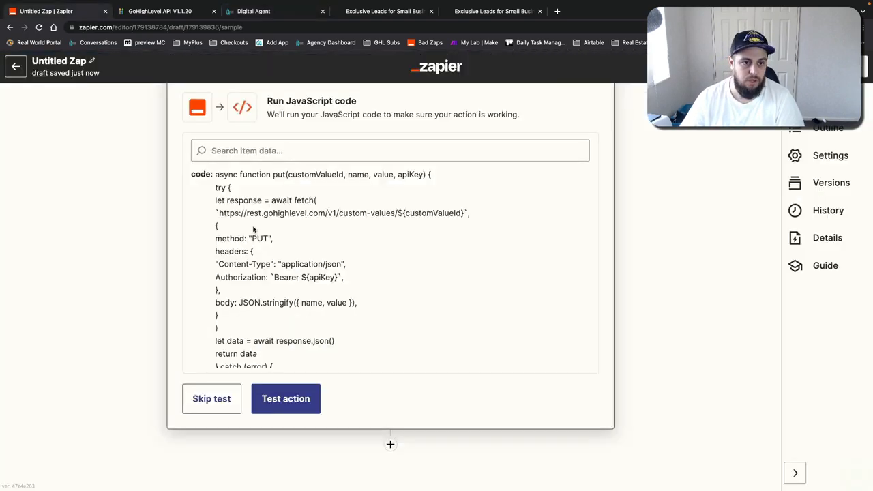
left_click(262, 401)
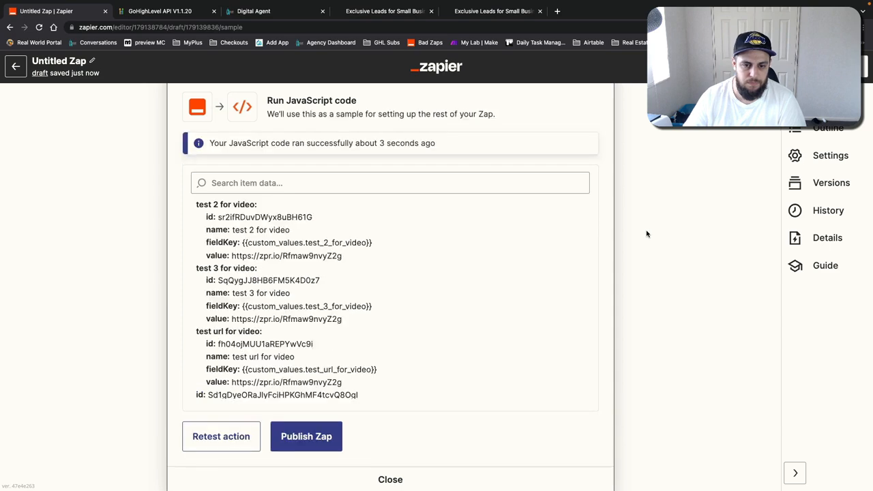
Step: Reopen the GoHighLevel Custom Values settings page to check the updated test values
left_click(234, 13)
left_click(27, 379)
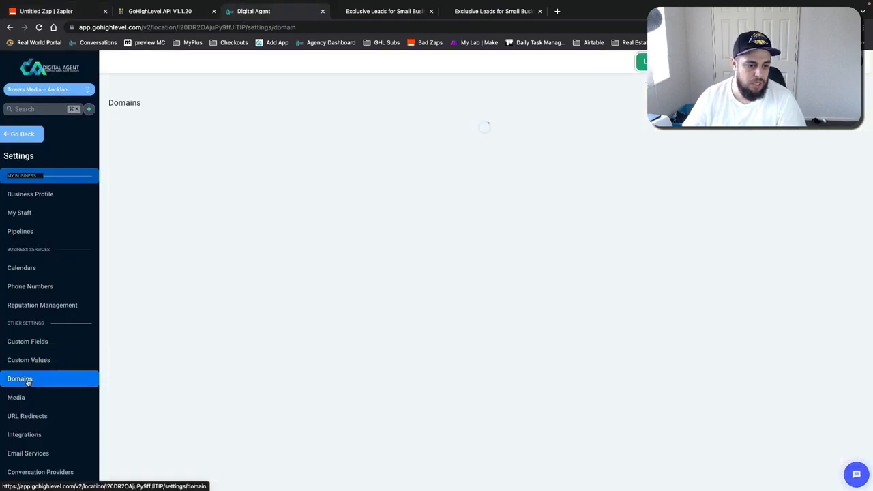
left_click(27, 360)
scroll(300, 302, "down", 8)
scroll(309, 302, "down", 10)
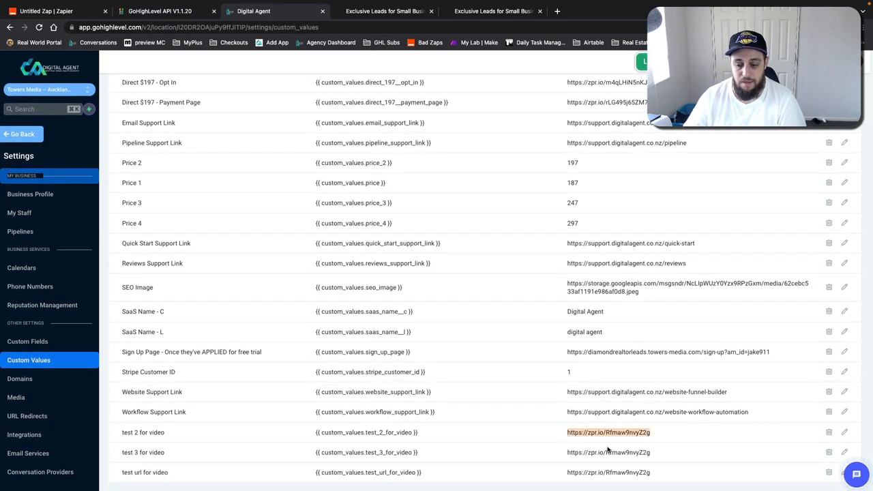
Step: Copy the test 2 for video short URL and open it in a new browser tab
left_click_drag(602, 446, 630, 478)
double_click(629, 474)
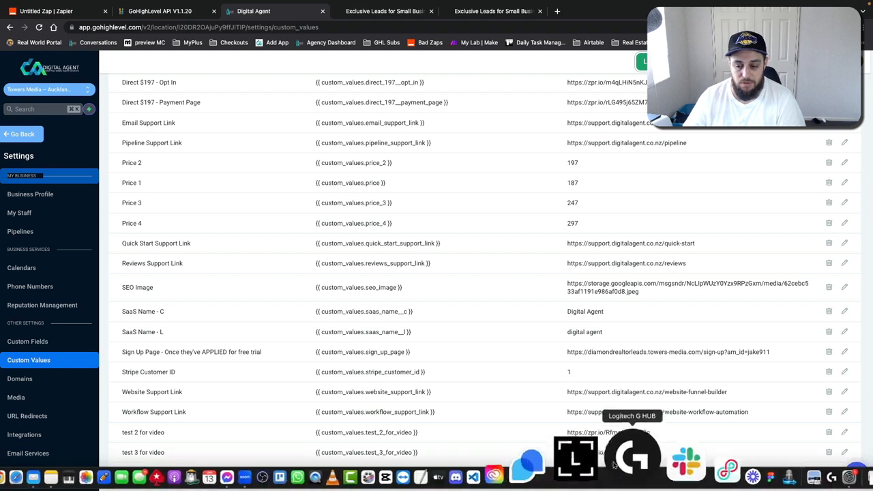
triple_click(608, 432)
key("ctrl+c")
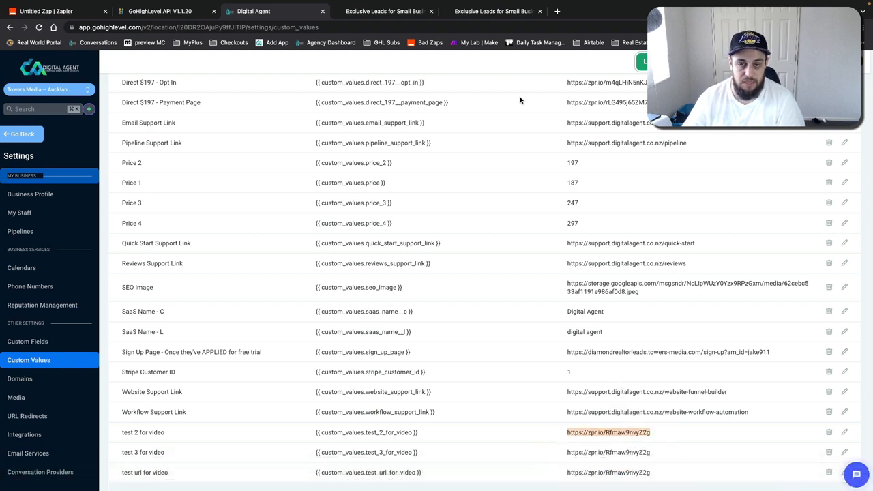
left_click(556, 11)
key("ctrl+v")
key("Return")
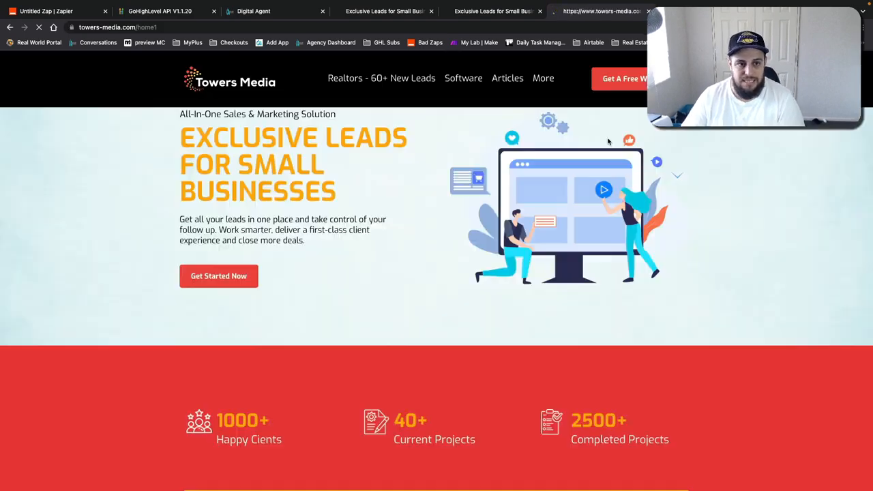
Step: Return to the zap and publish it, turning it on
key("ctrl+1")
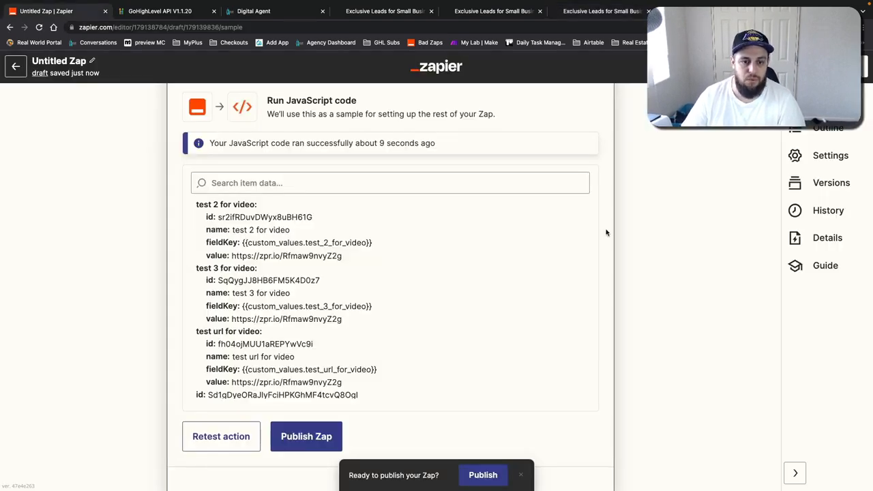
scroll(545, 218, "up", 10)
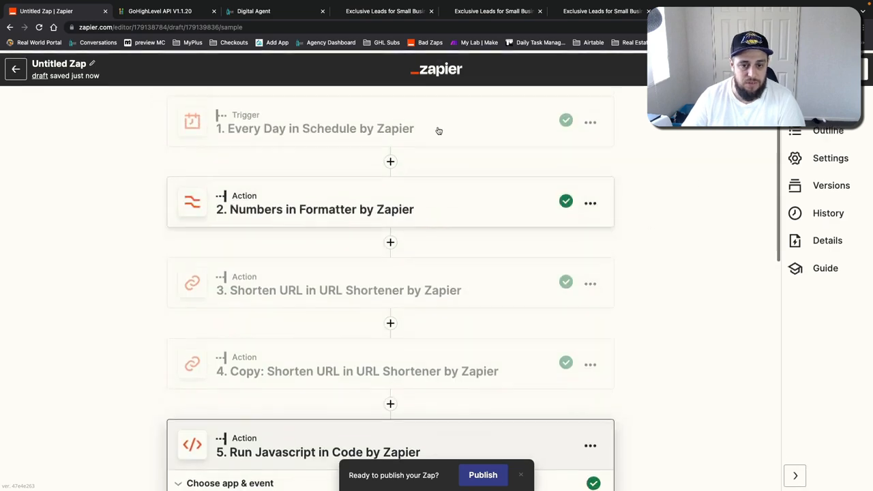
left_click(309, 123)
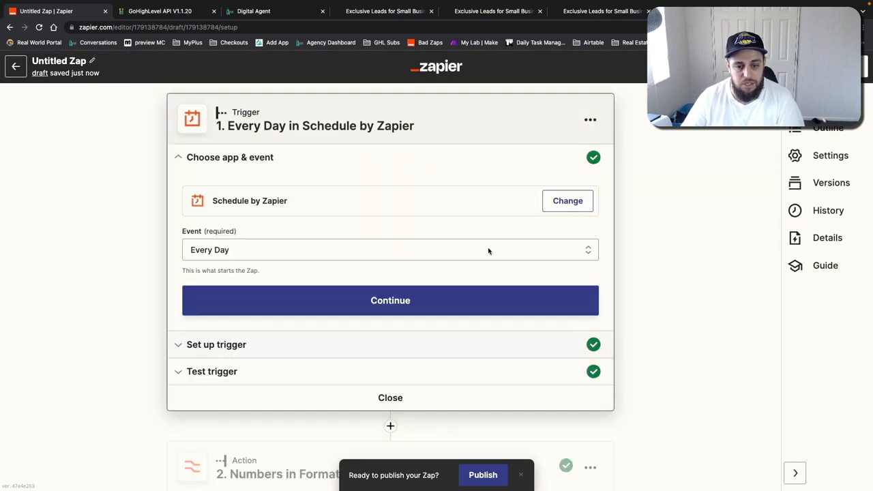
left_click(846, 66)
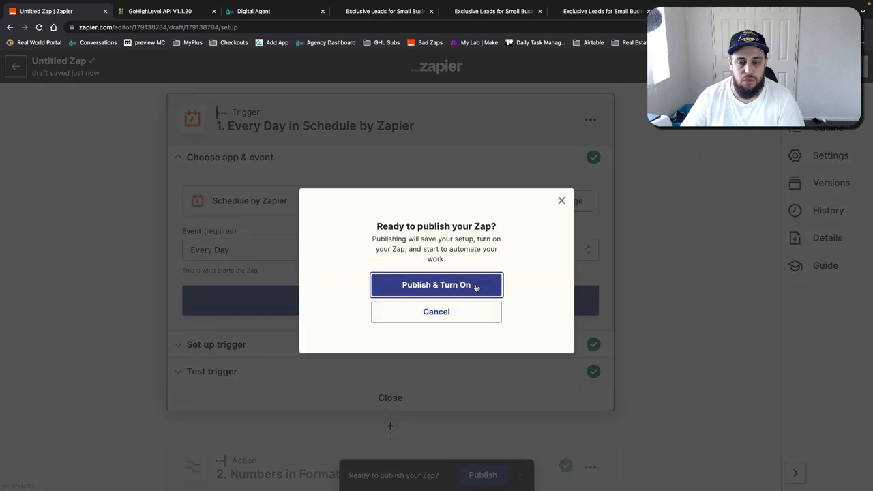
left_click(476, 286)
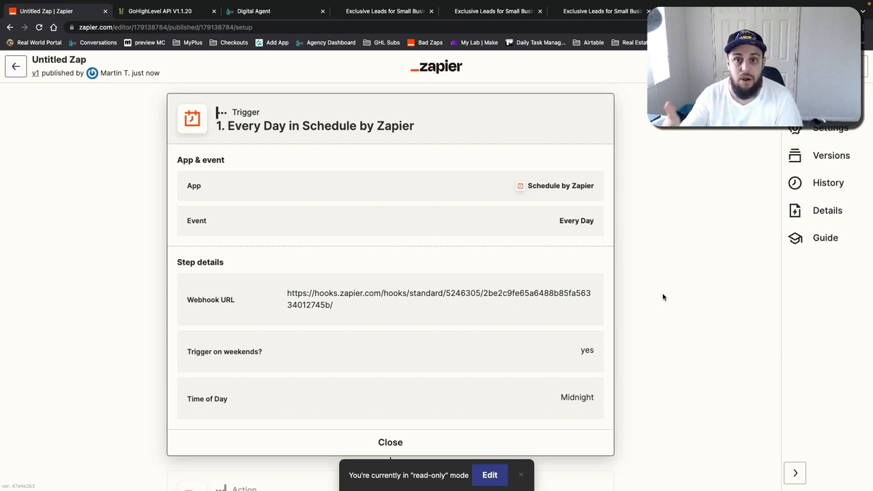
Step: Open the Run Javascript step of the published zap to review its input data
scroll(613, 328, "down", 5)
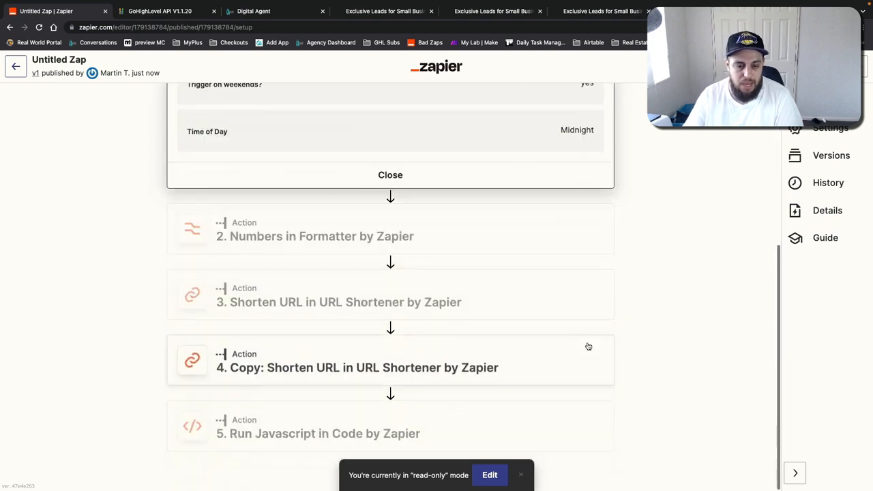
left_click(354, 412)
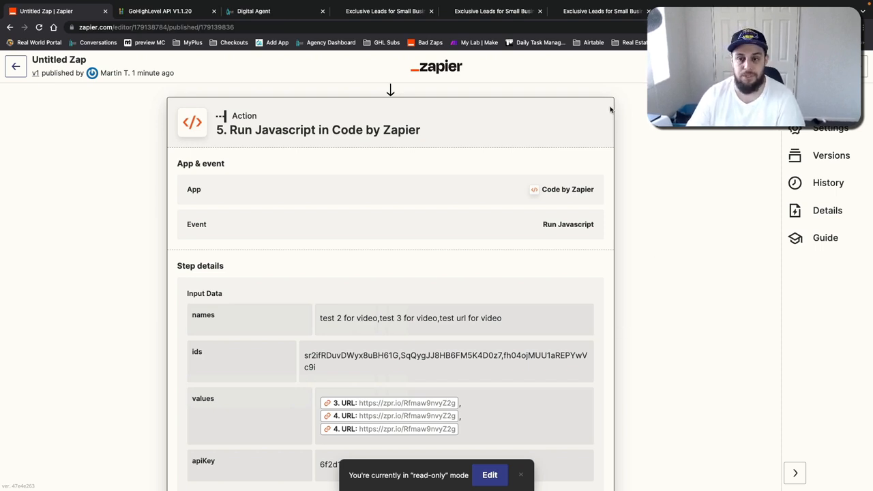
mouse_move(573, 3)
left_click(540, 5)
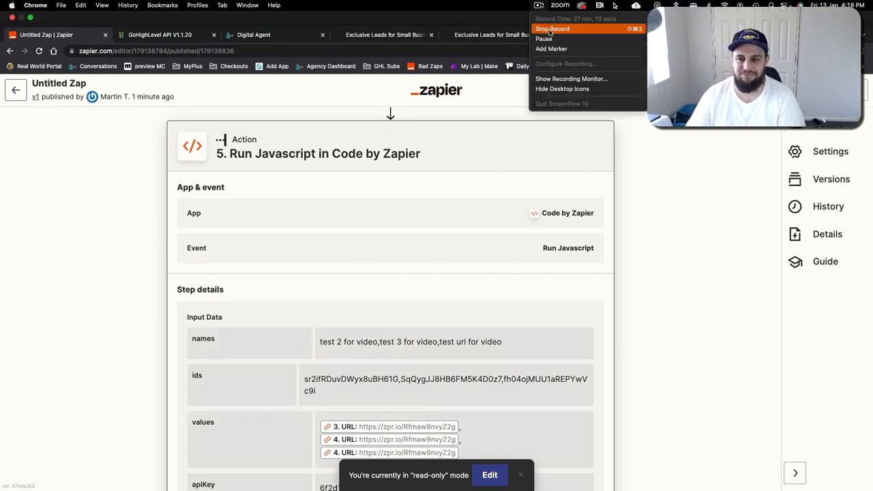